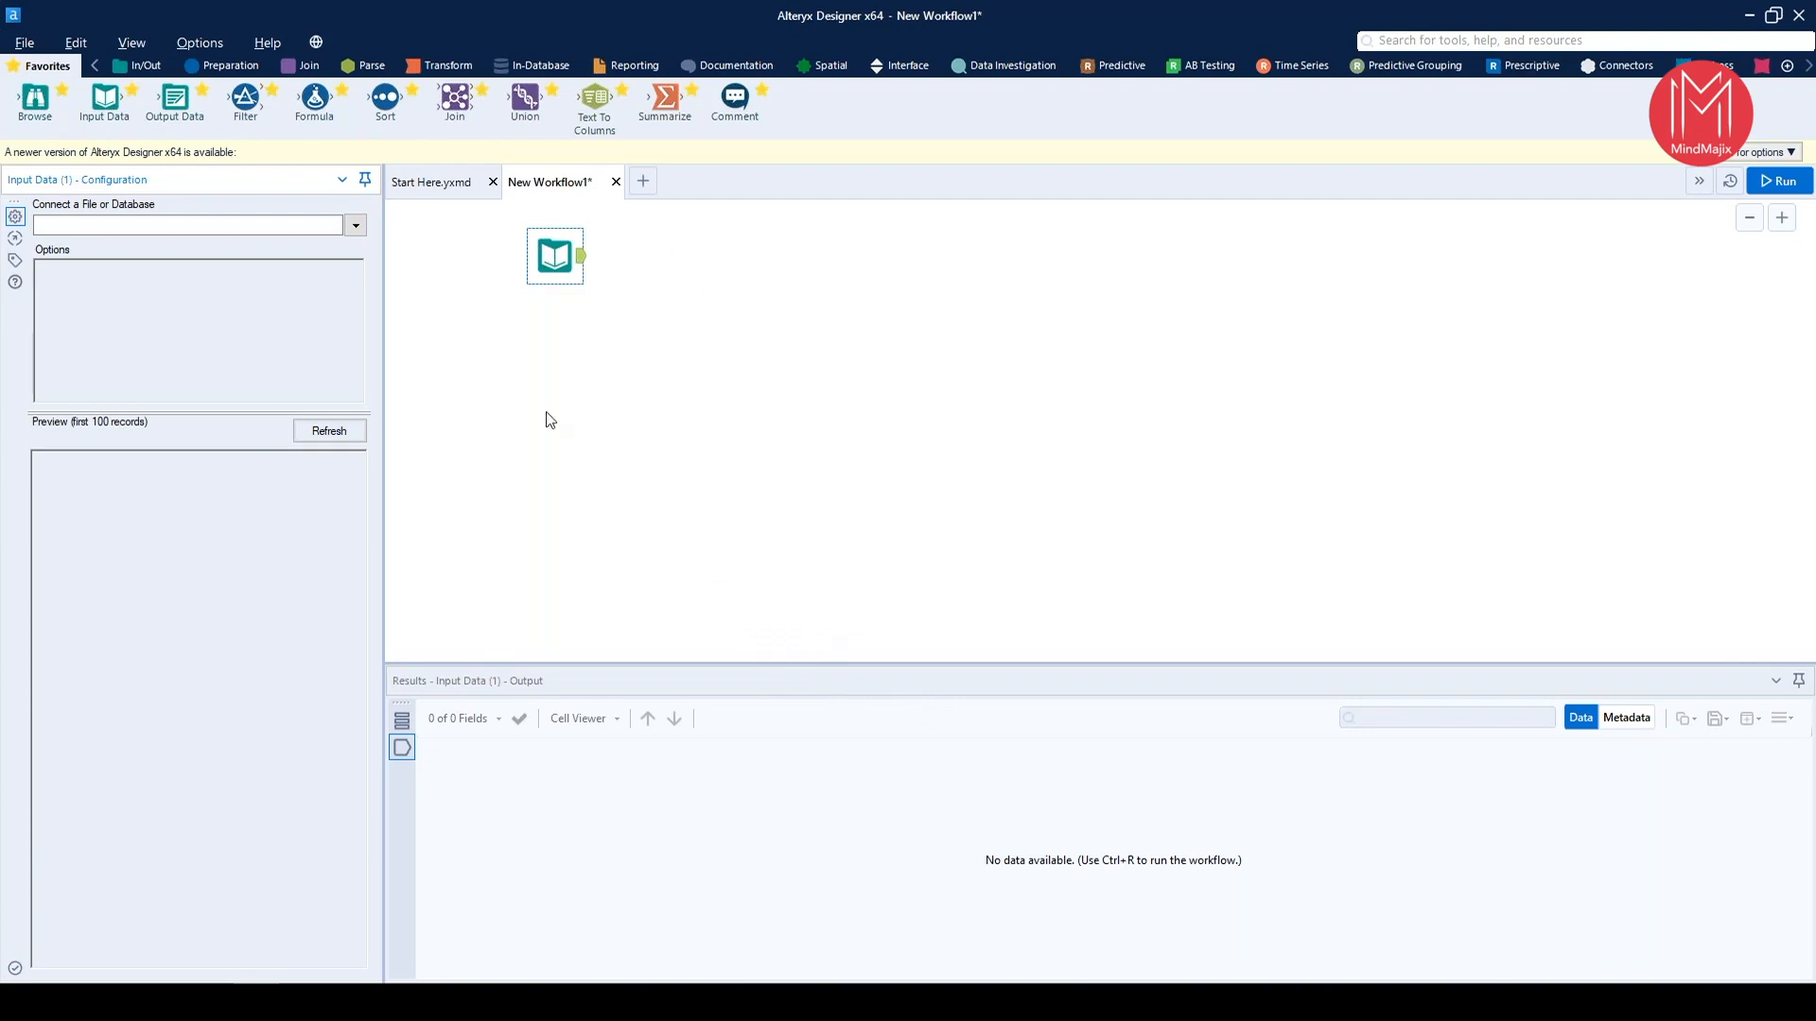
Reposition the empty Input Data tool on the workflow canvas
left_click_drag(562, 256, 608, 438)
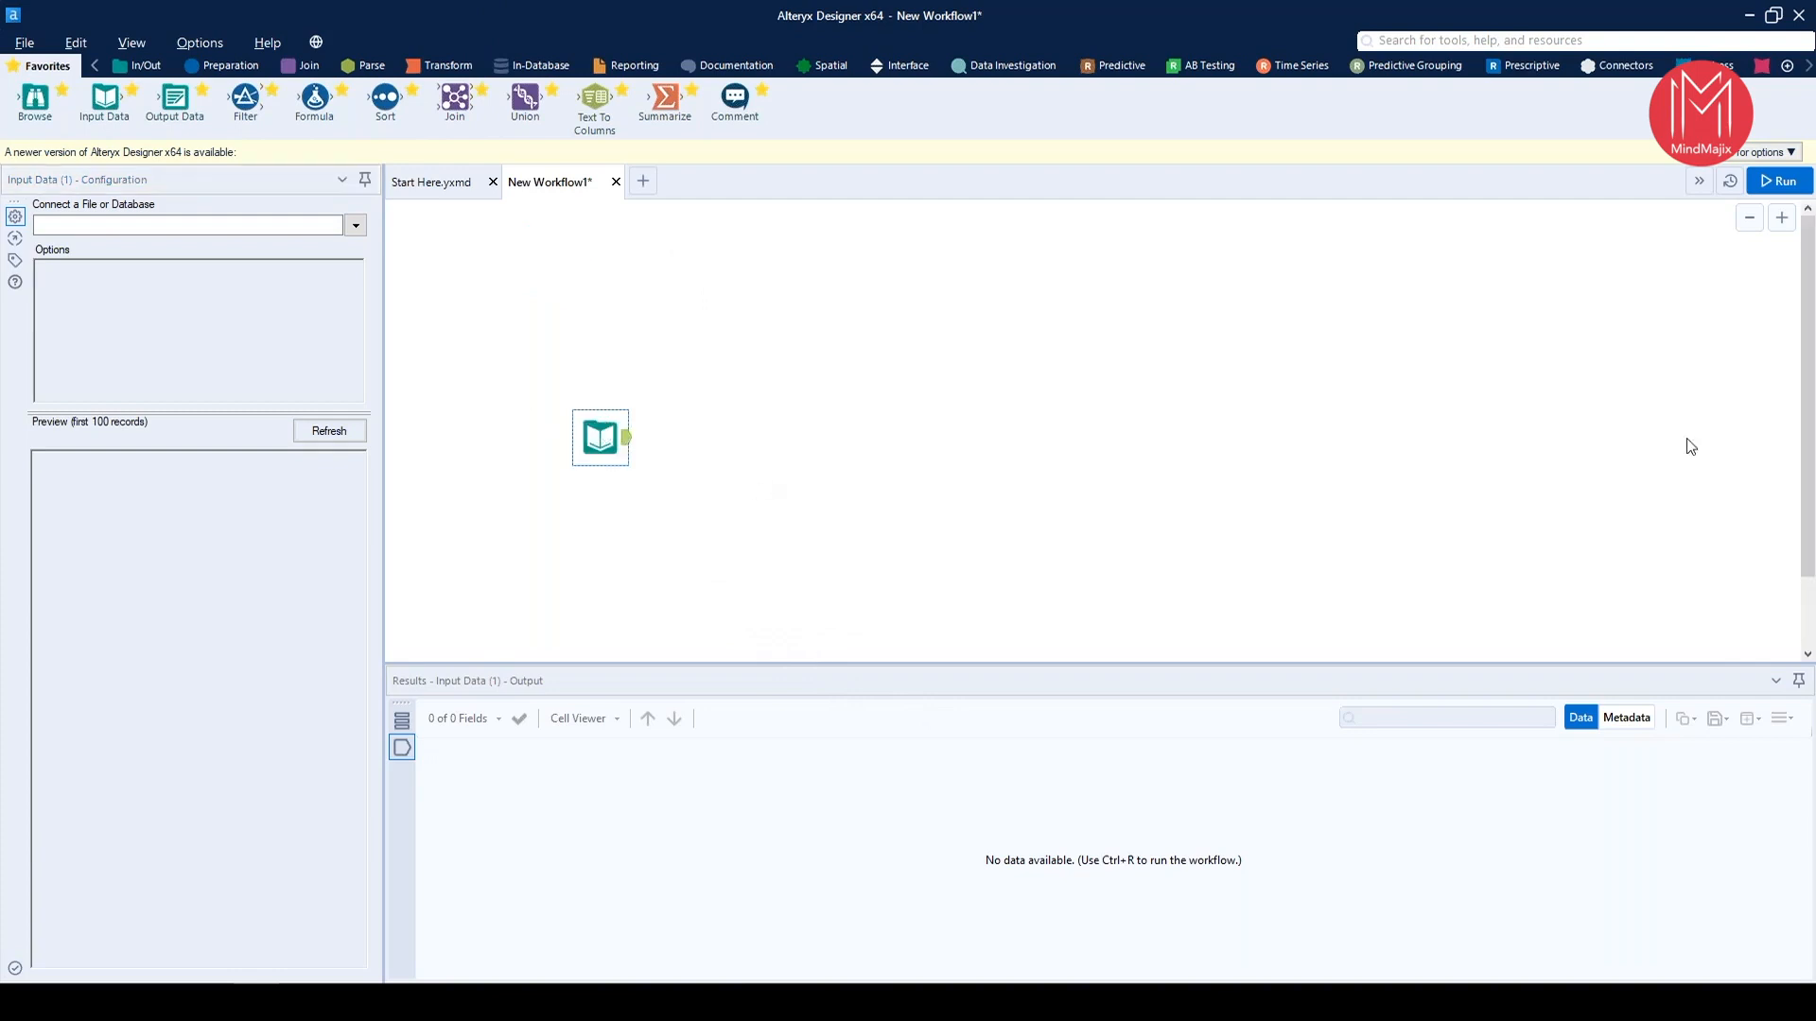
left_click_drag(588, 416, 566, 394)
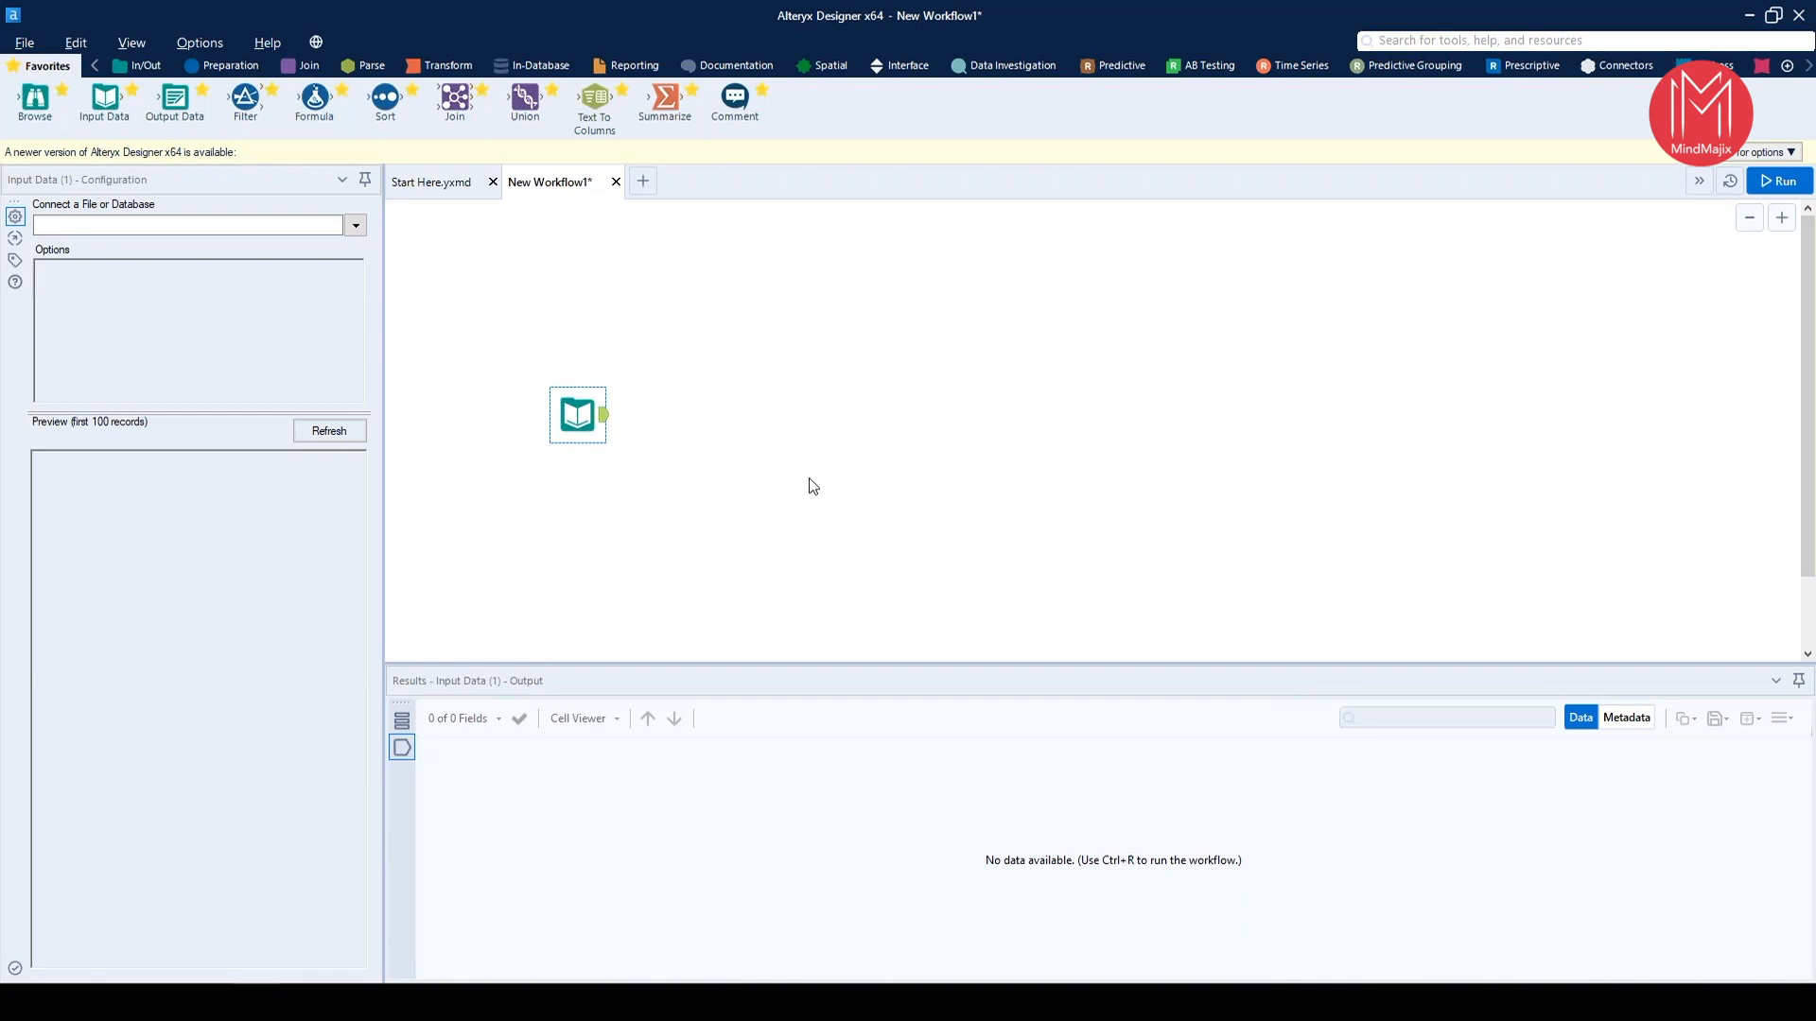
left_click_drag(583, 436, 605, 404)
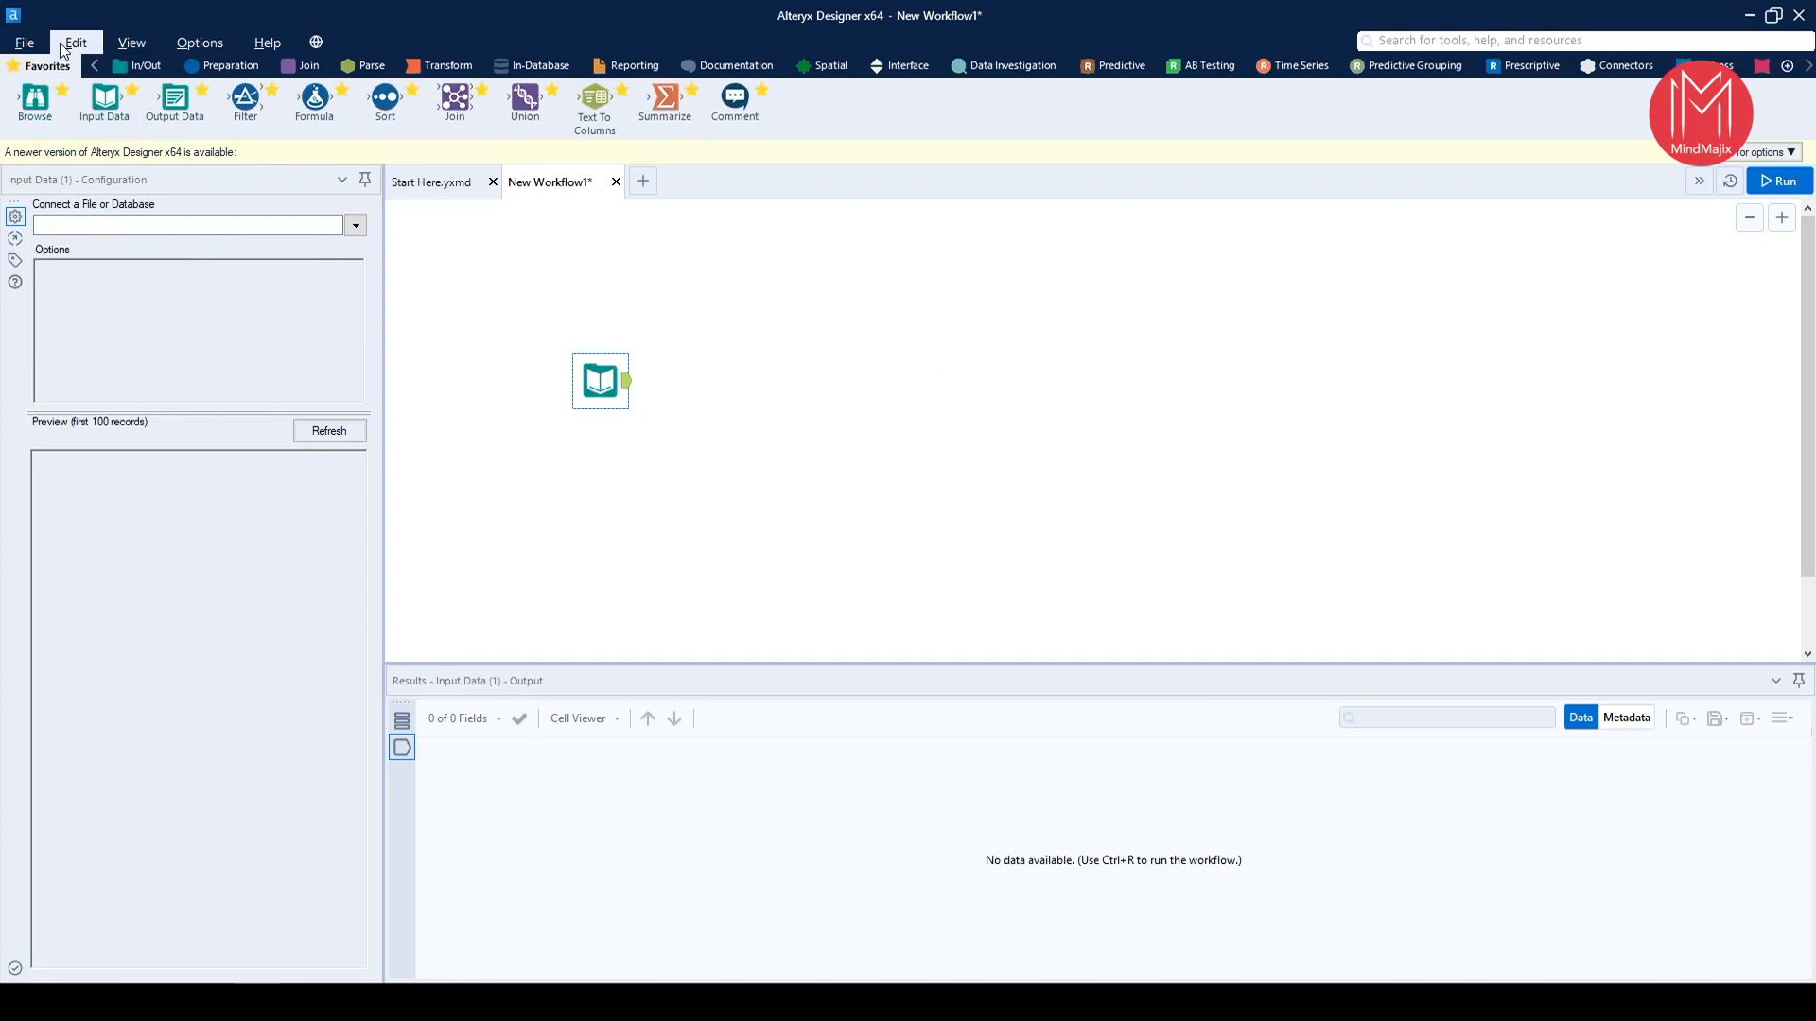
left_click(29, 43)
left_click(142, 49)
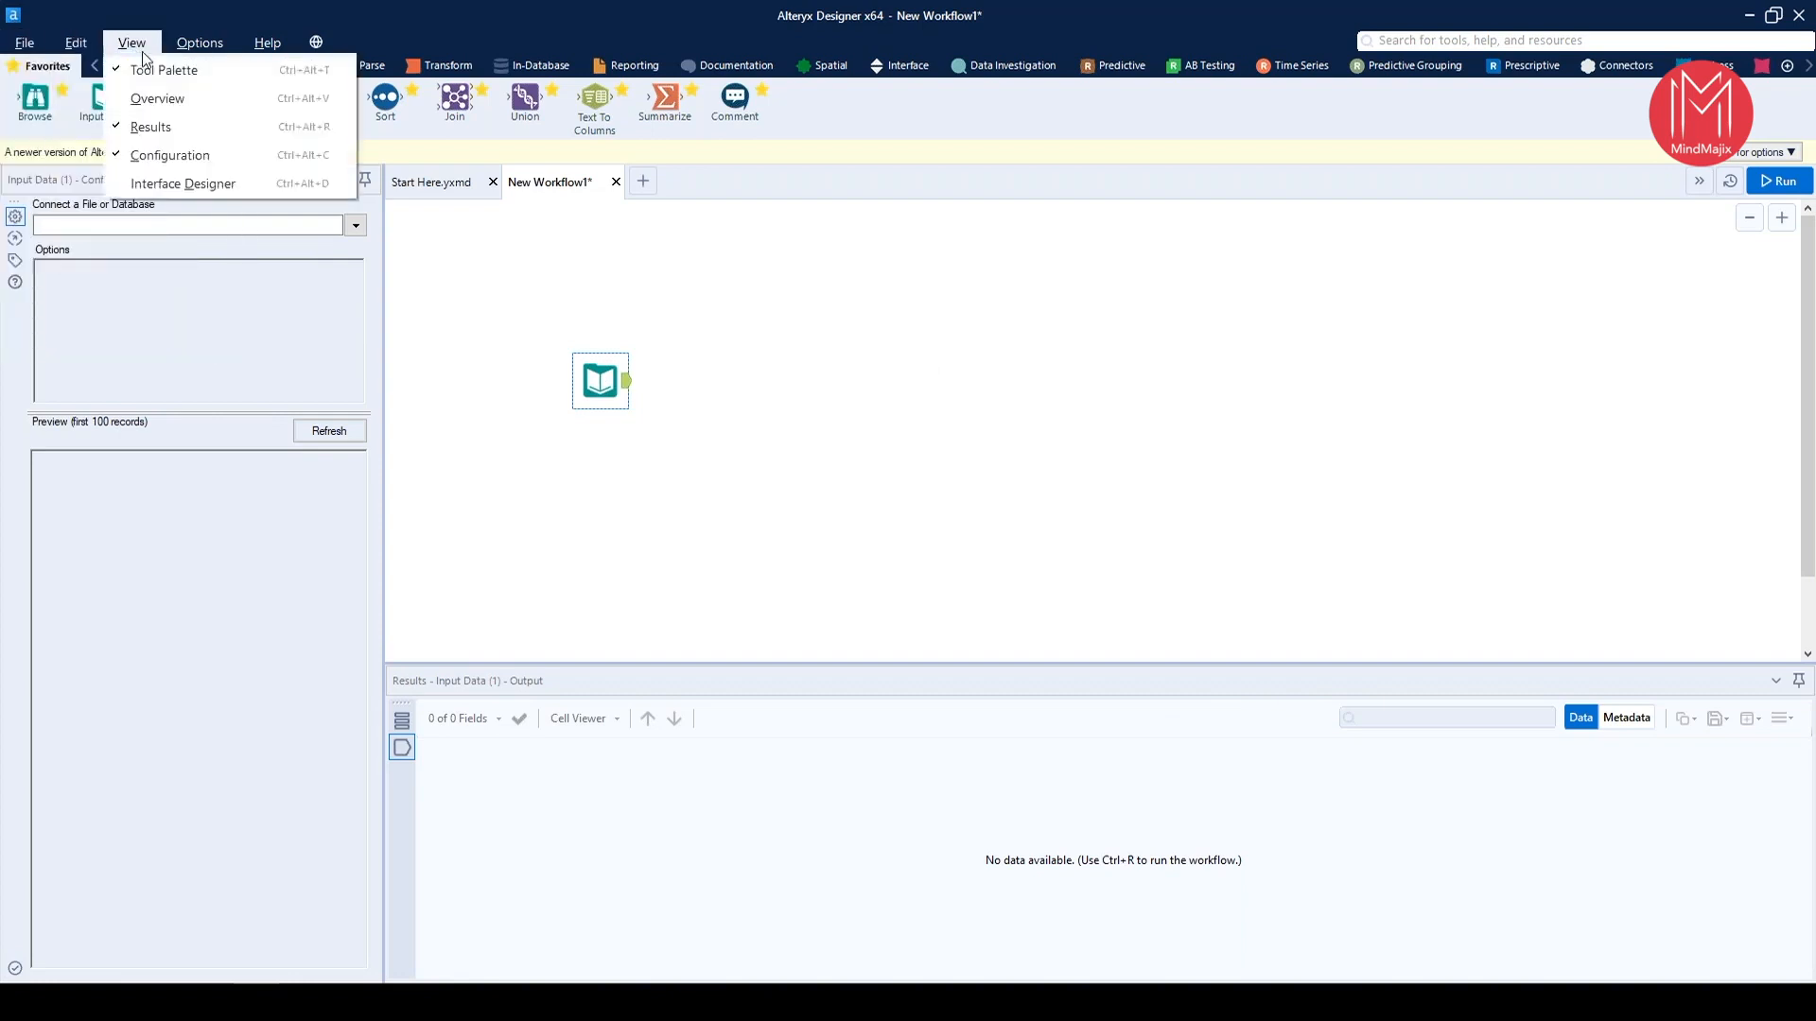
left_click(227, 45)
left_click(280, 47)
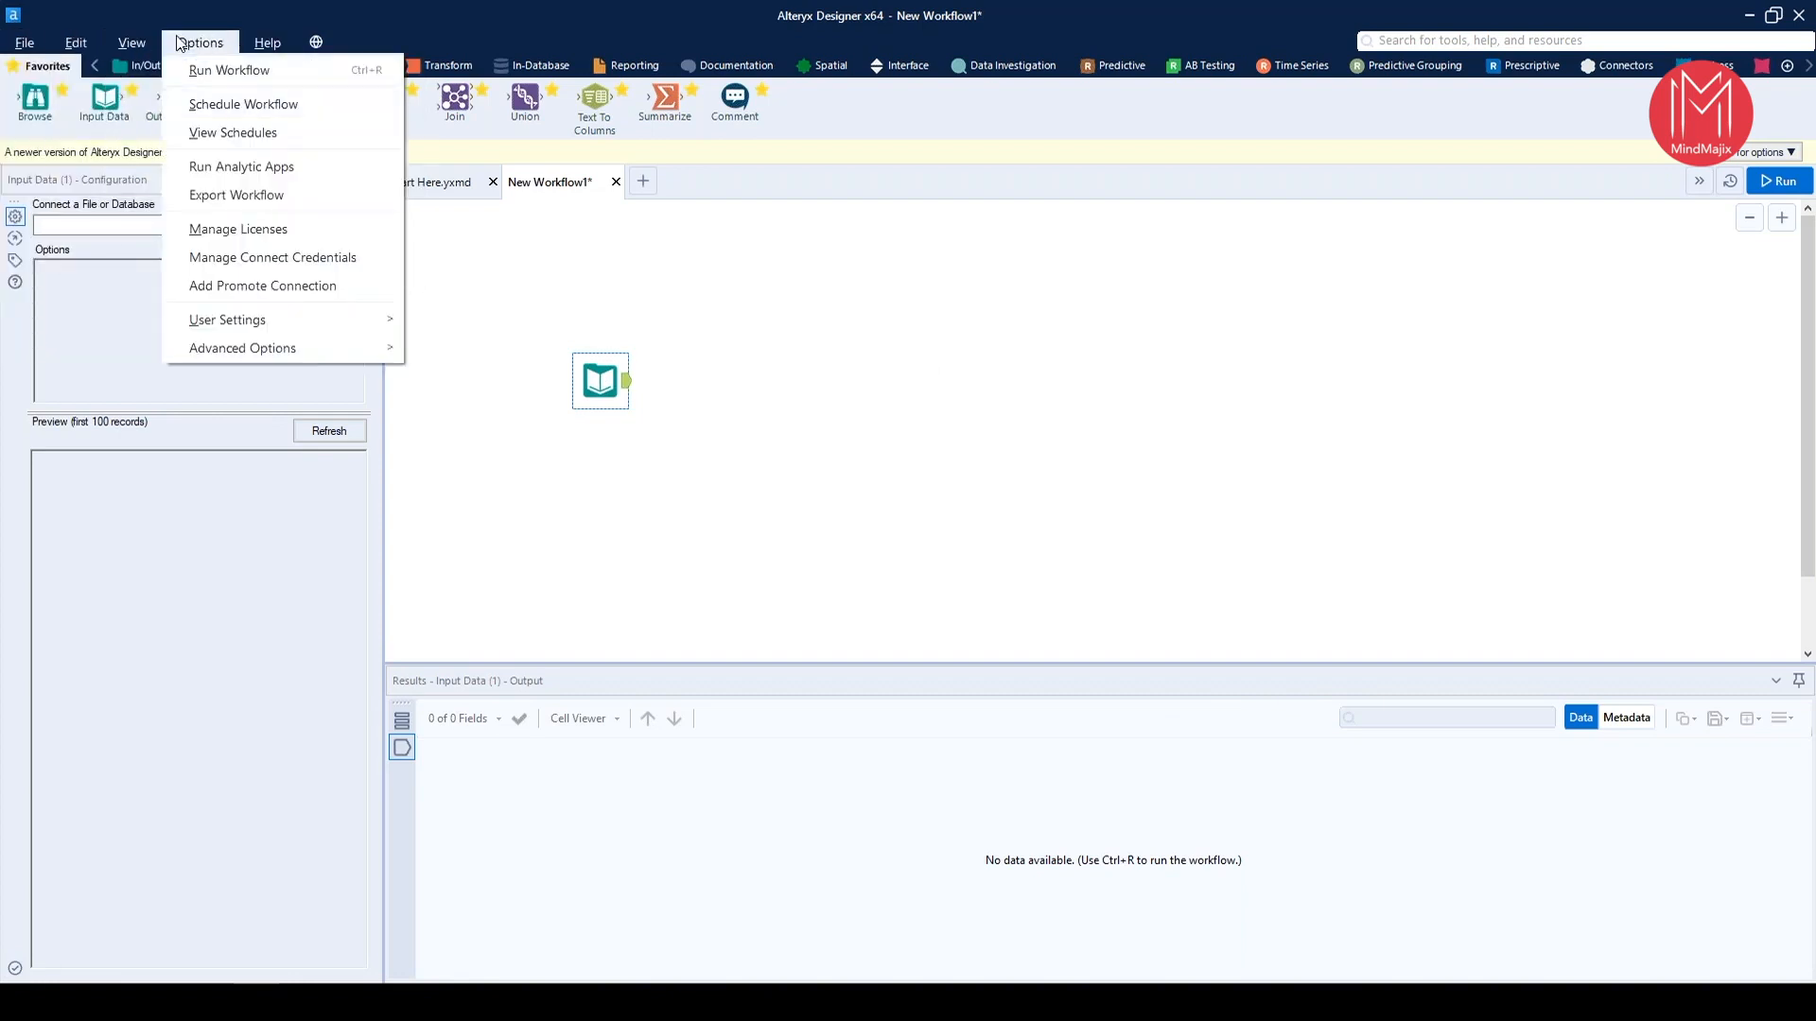
left_click(311, 652)
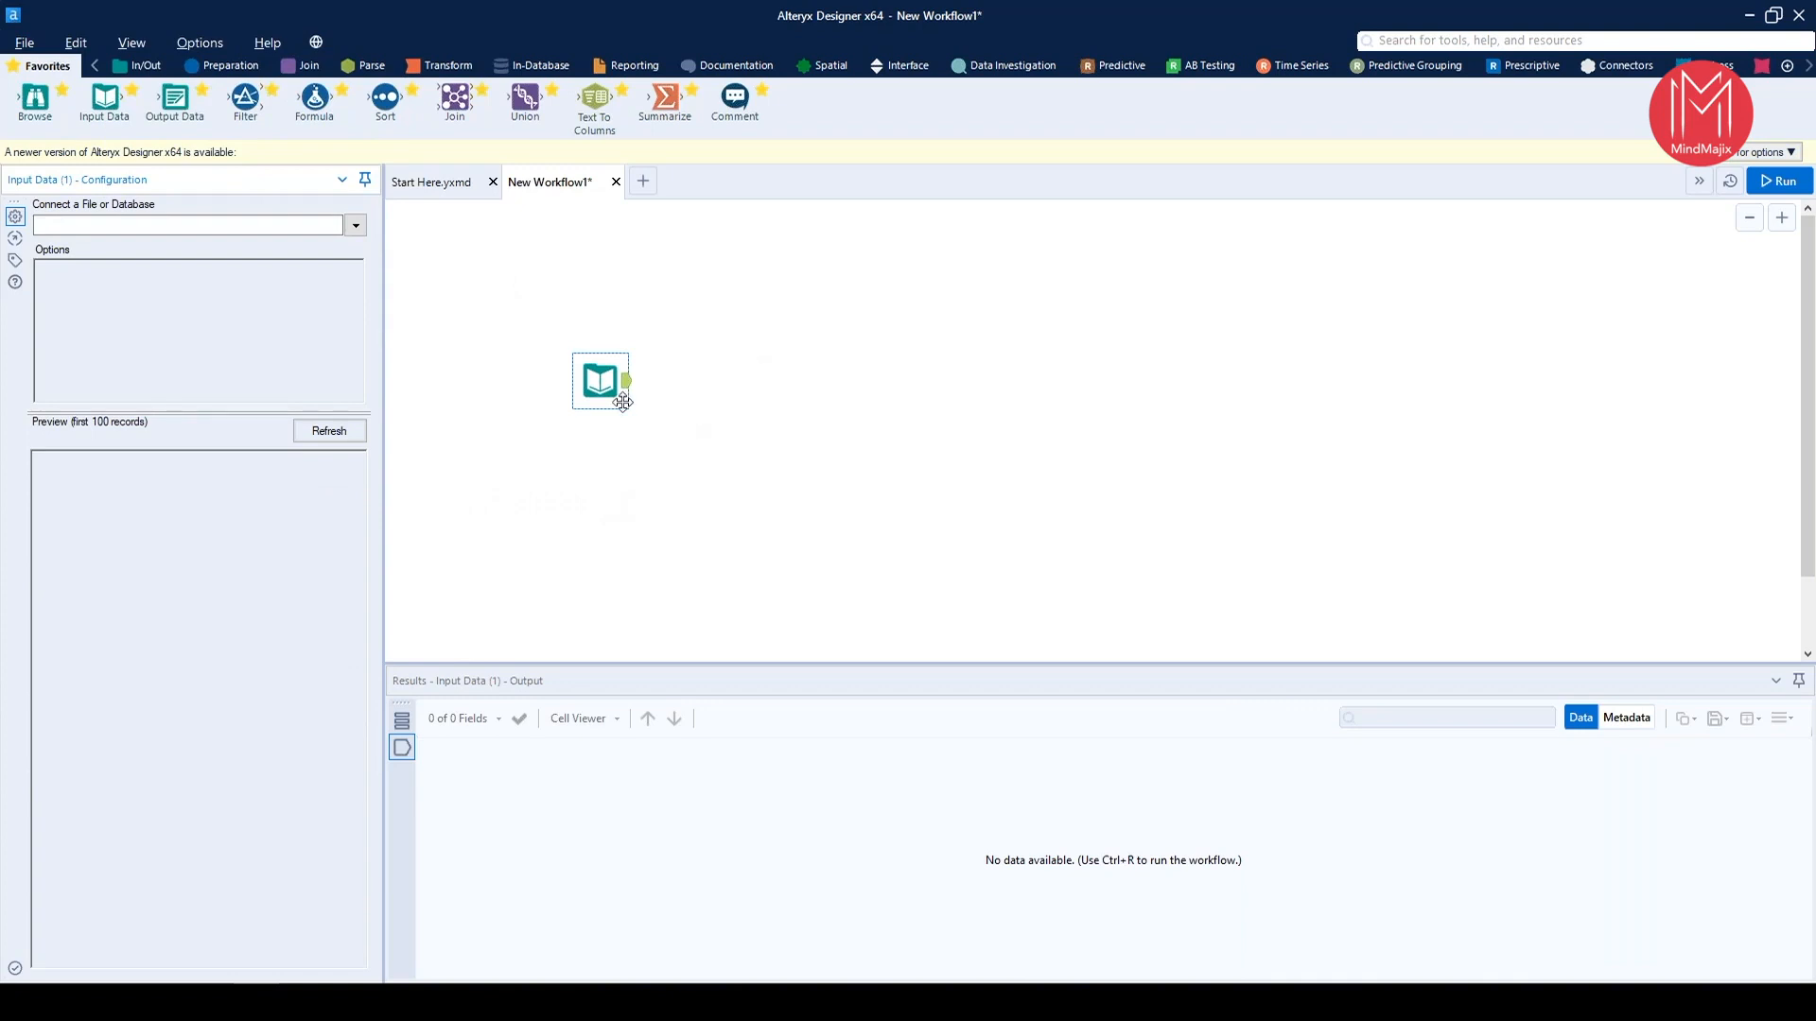
Delete the empty Input Data tool and place a new one on the canvas
left_click(592, 391)
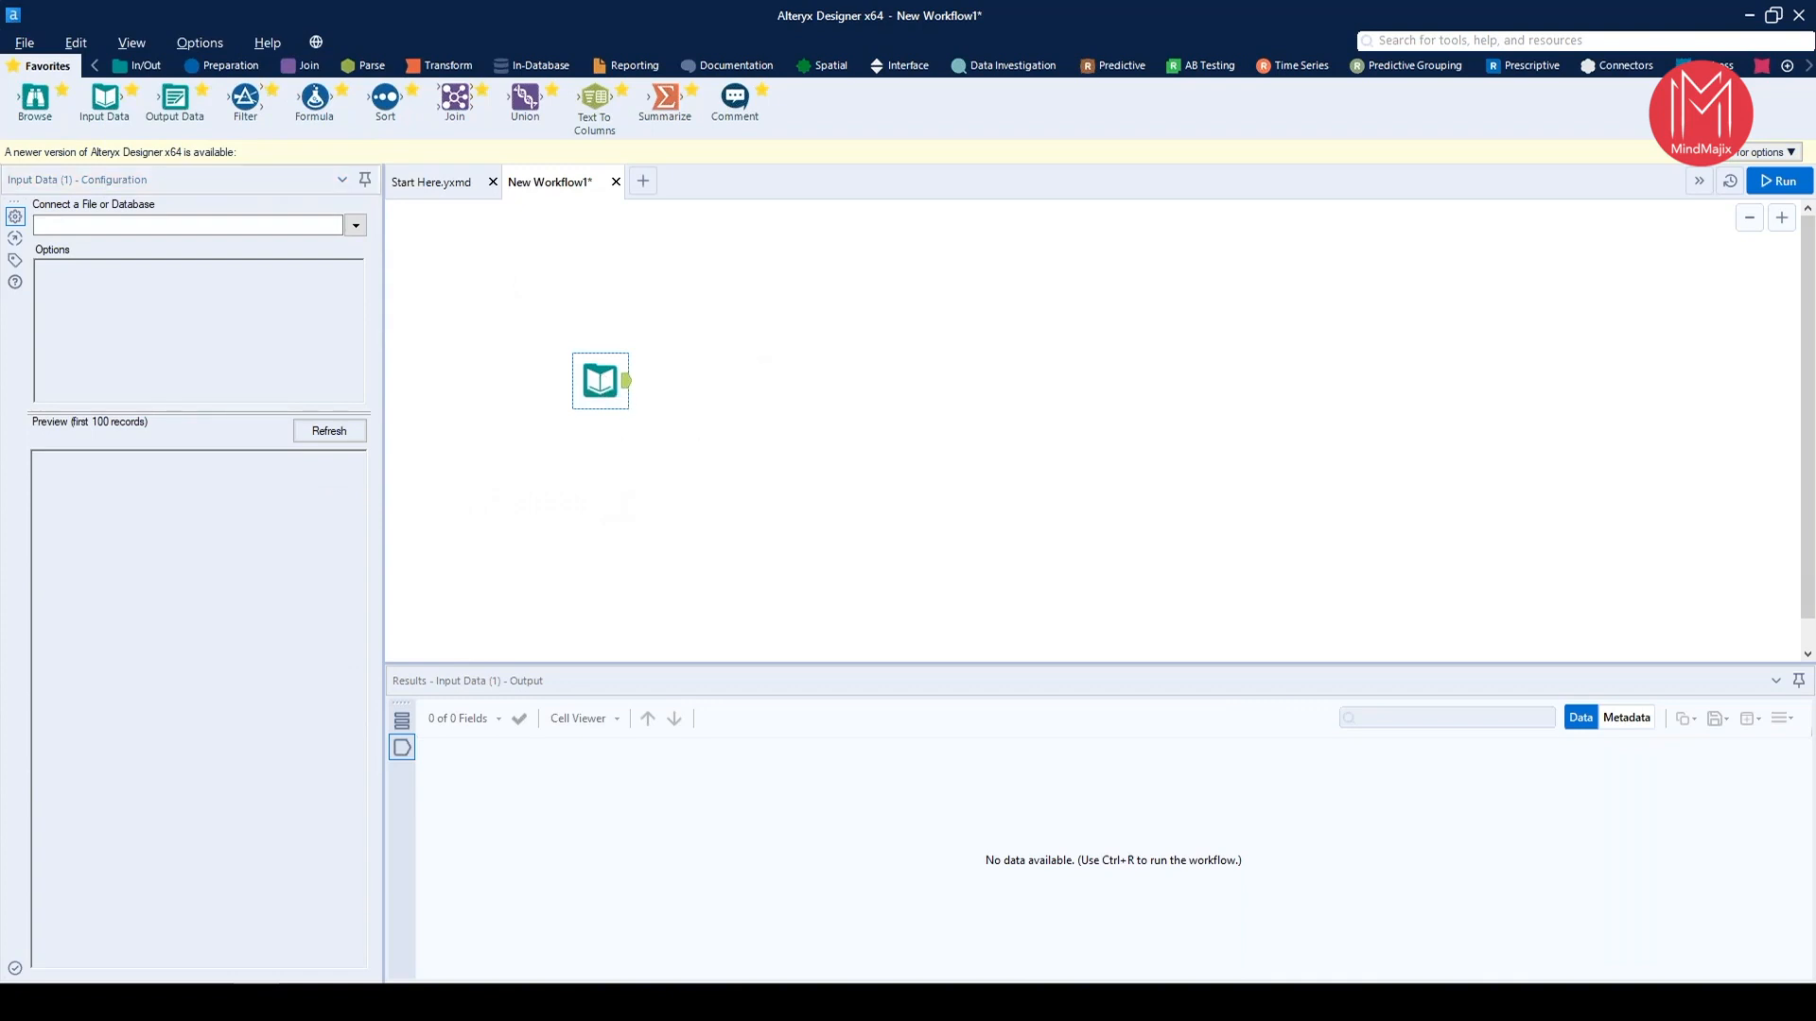
key("Delete")
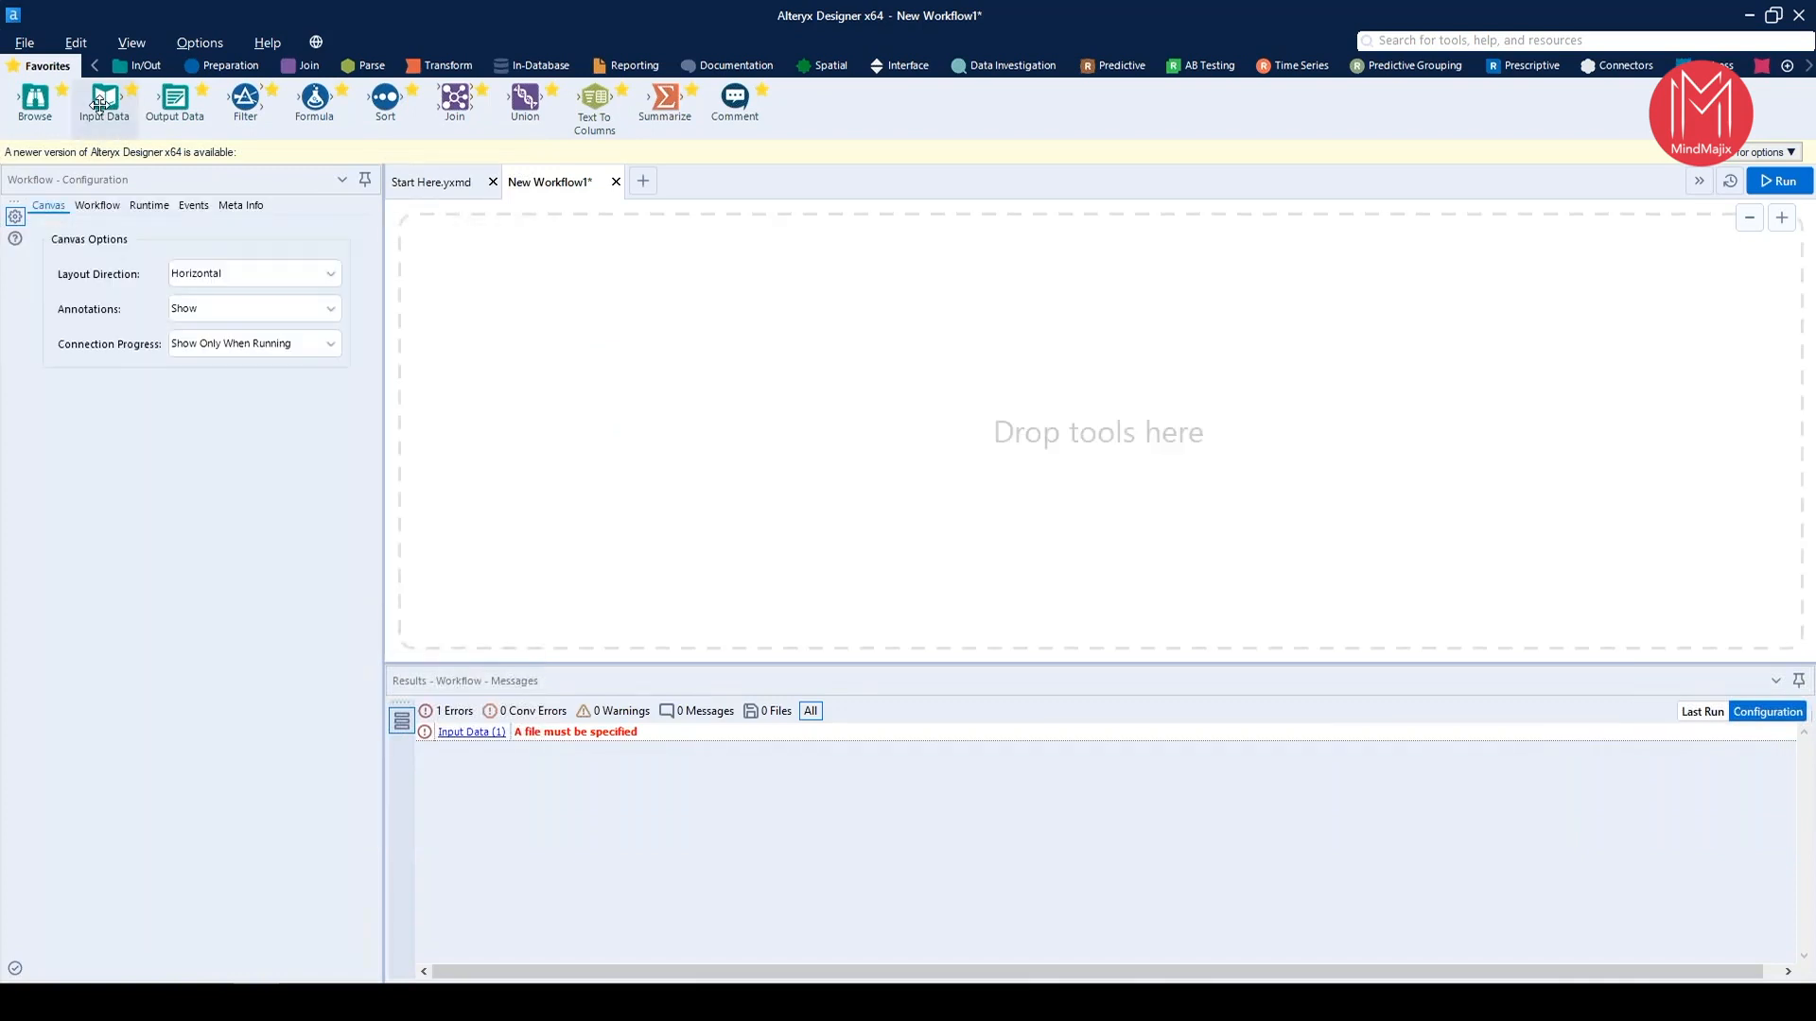
left_click_drag(99, 102, 689, 394)
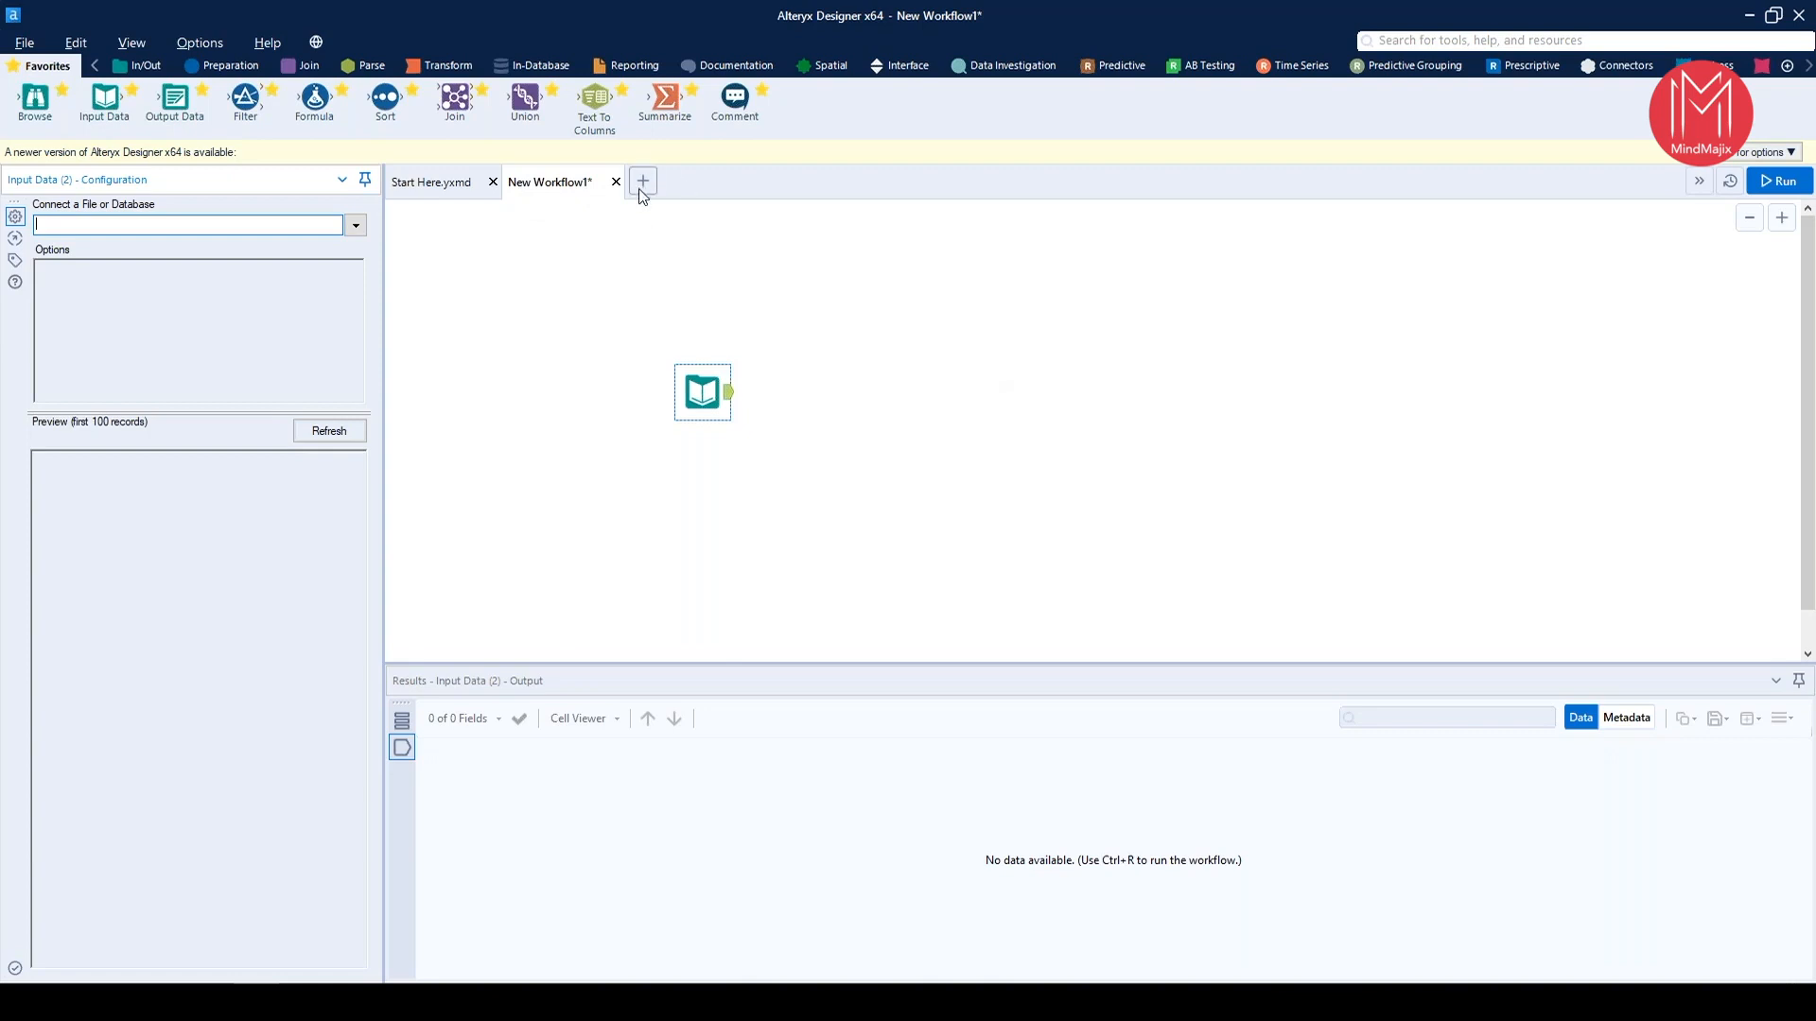
left_click(24, 43)
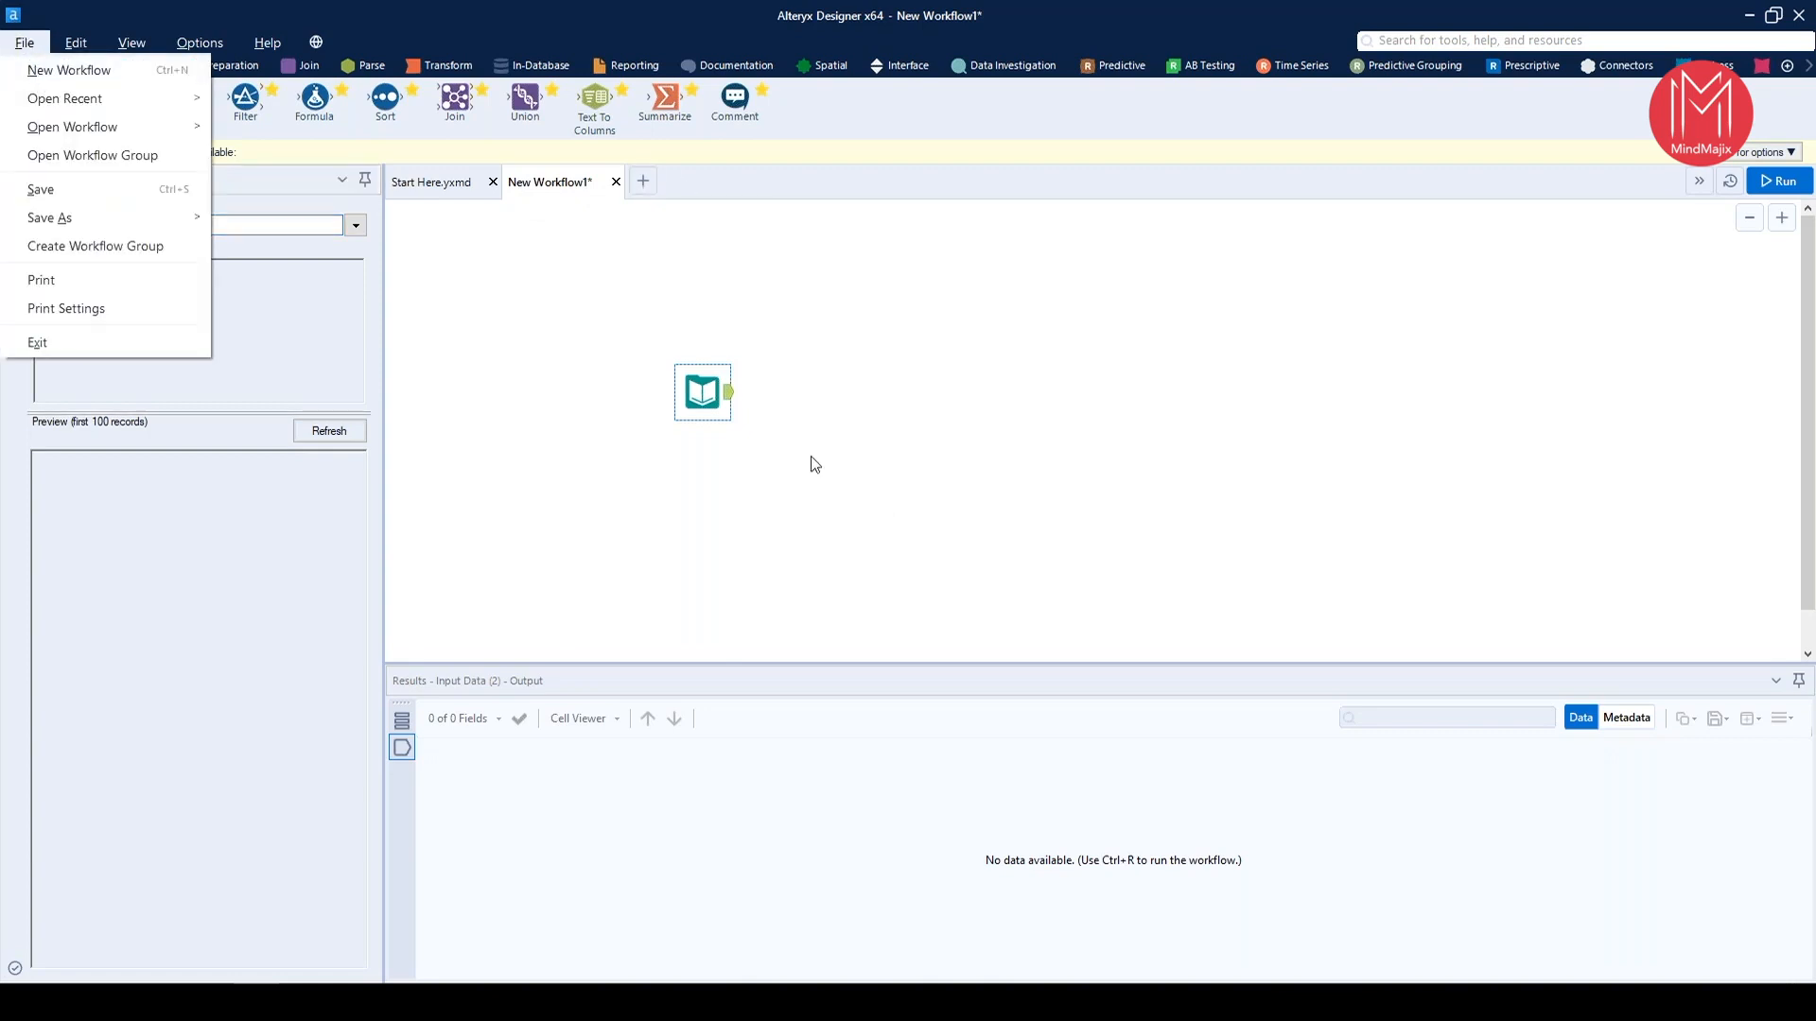
left_click(318, 553)
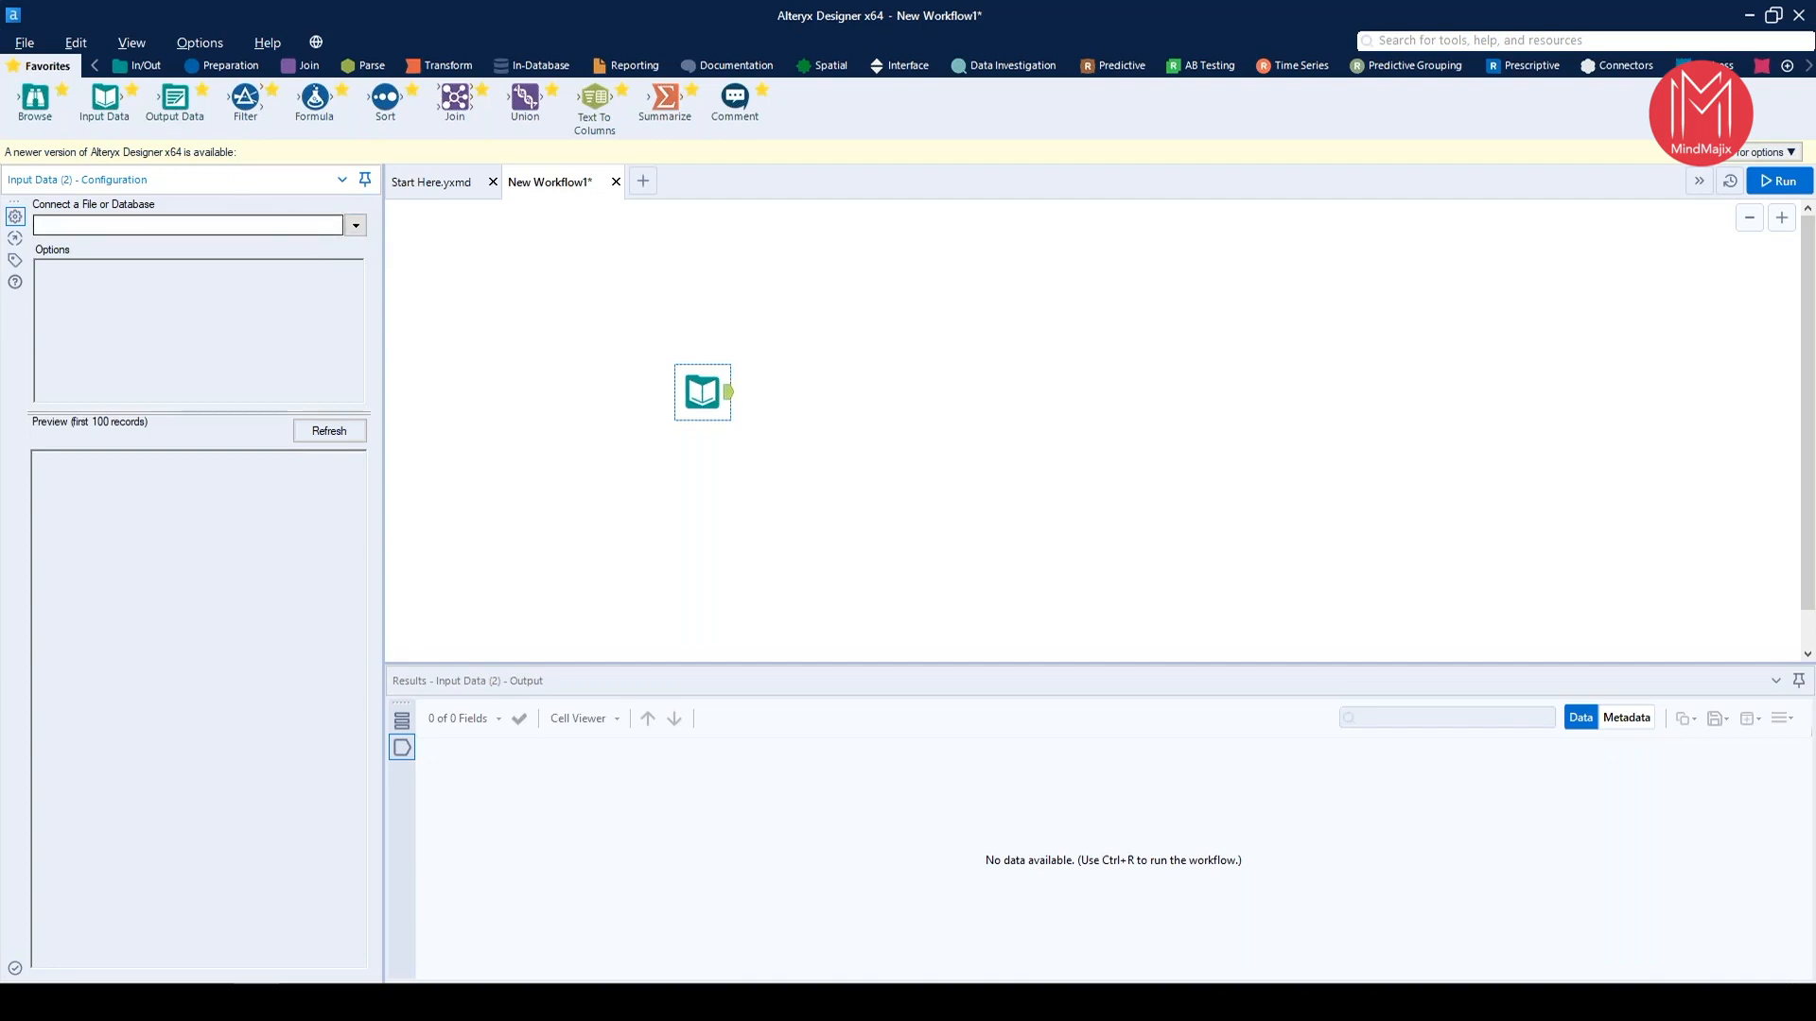
Review the supported file types and the available data sources offered for the Input Data tool's connection
left_click(356, 227)
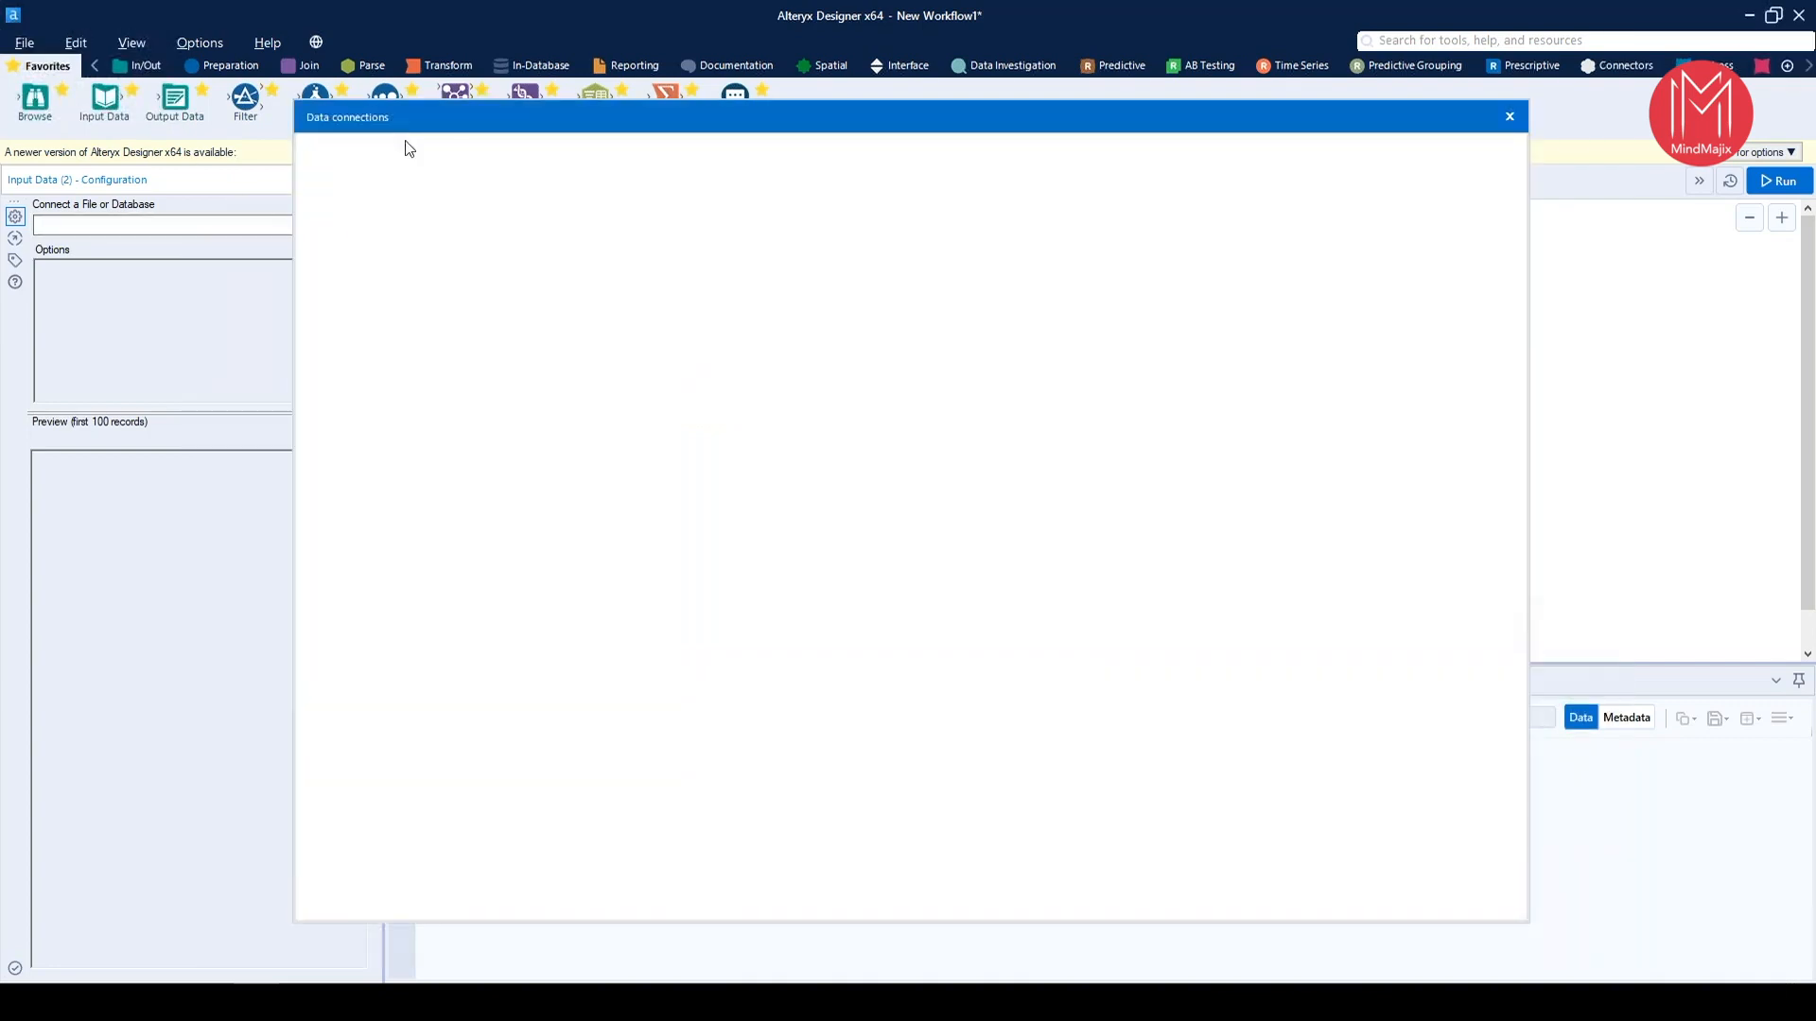
left_click_drag(425, 113, 547, 494)
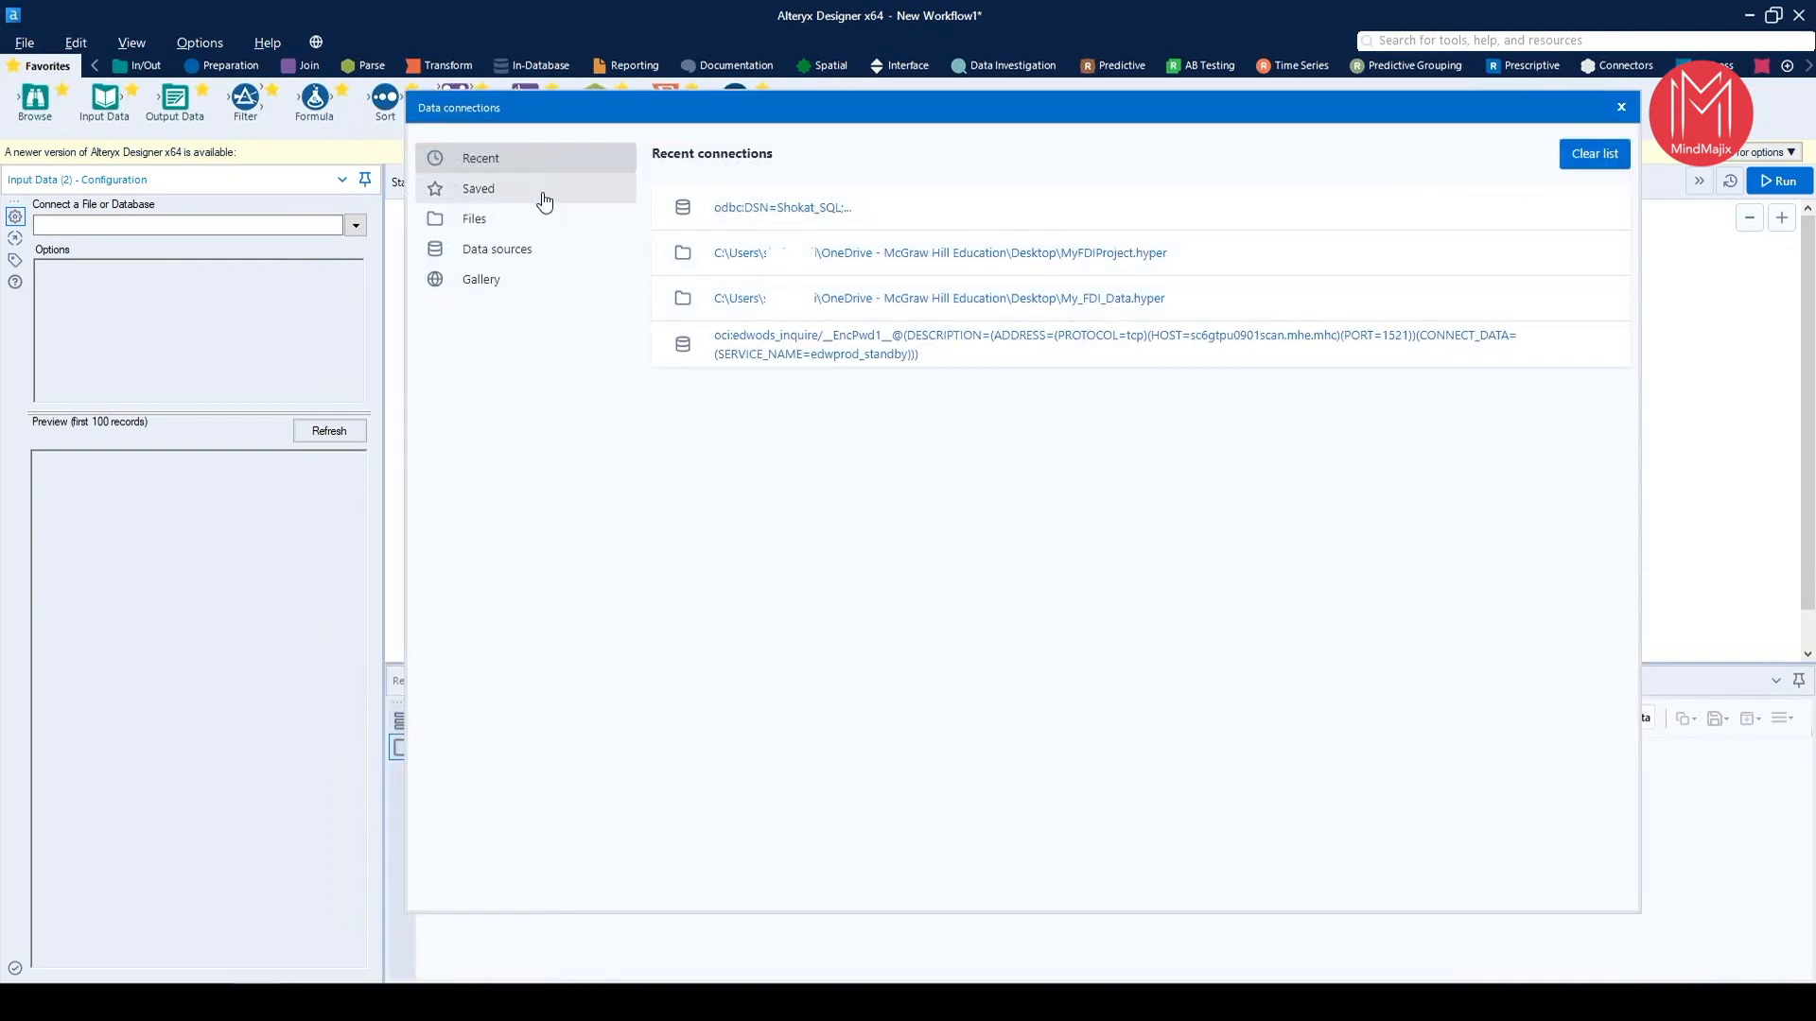
left_click(493, 228)
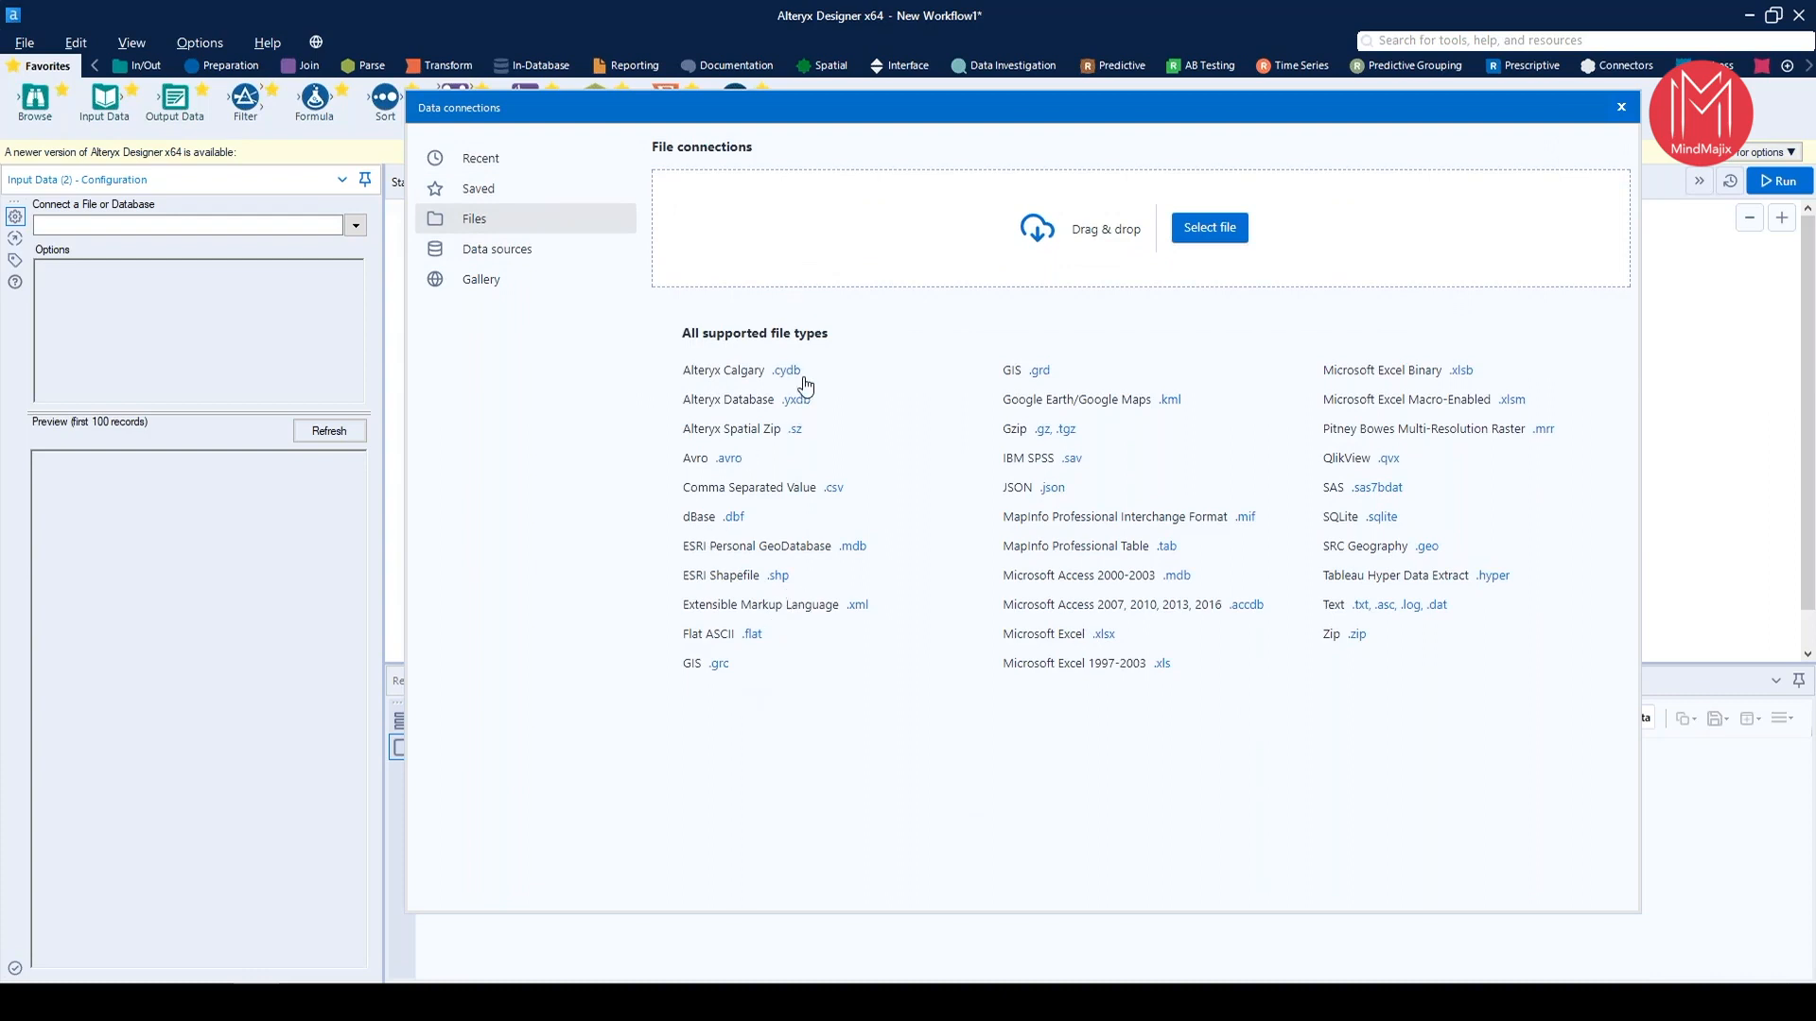
left_click(479, 252)
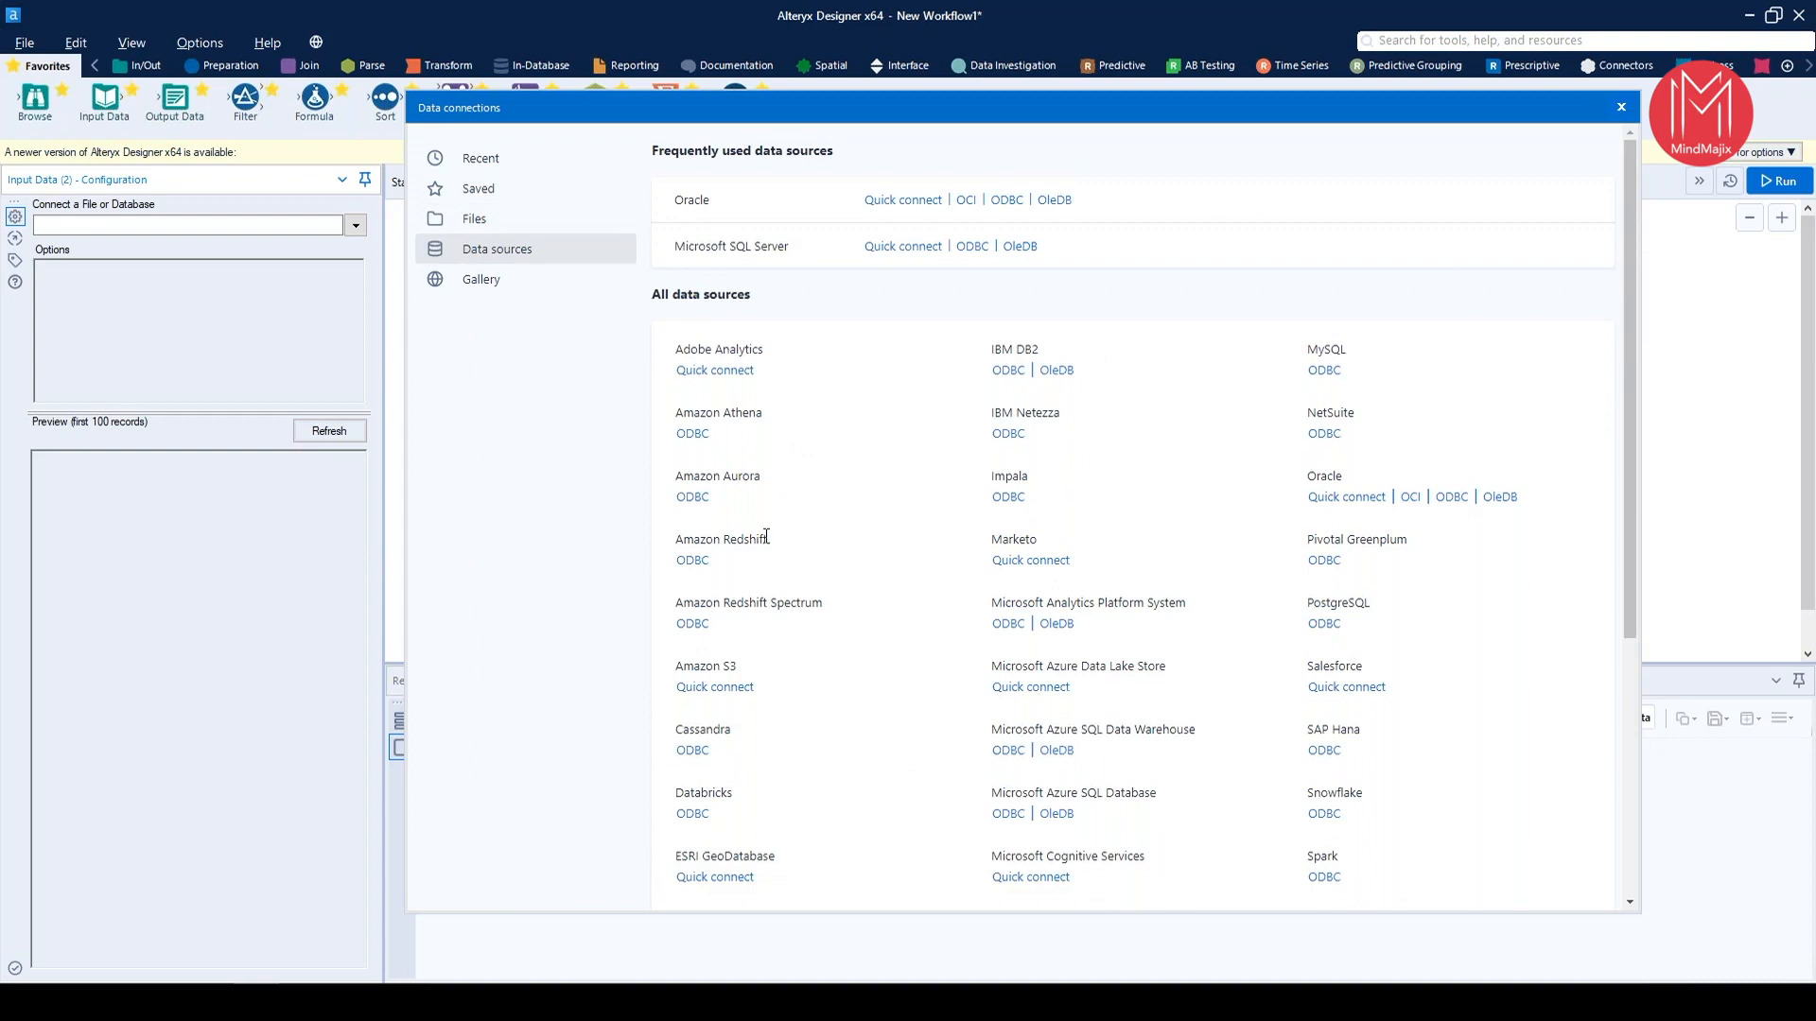
scroll(766, 537, "down", 5)
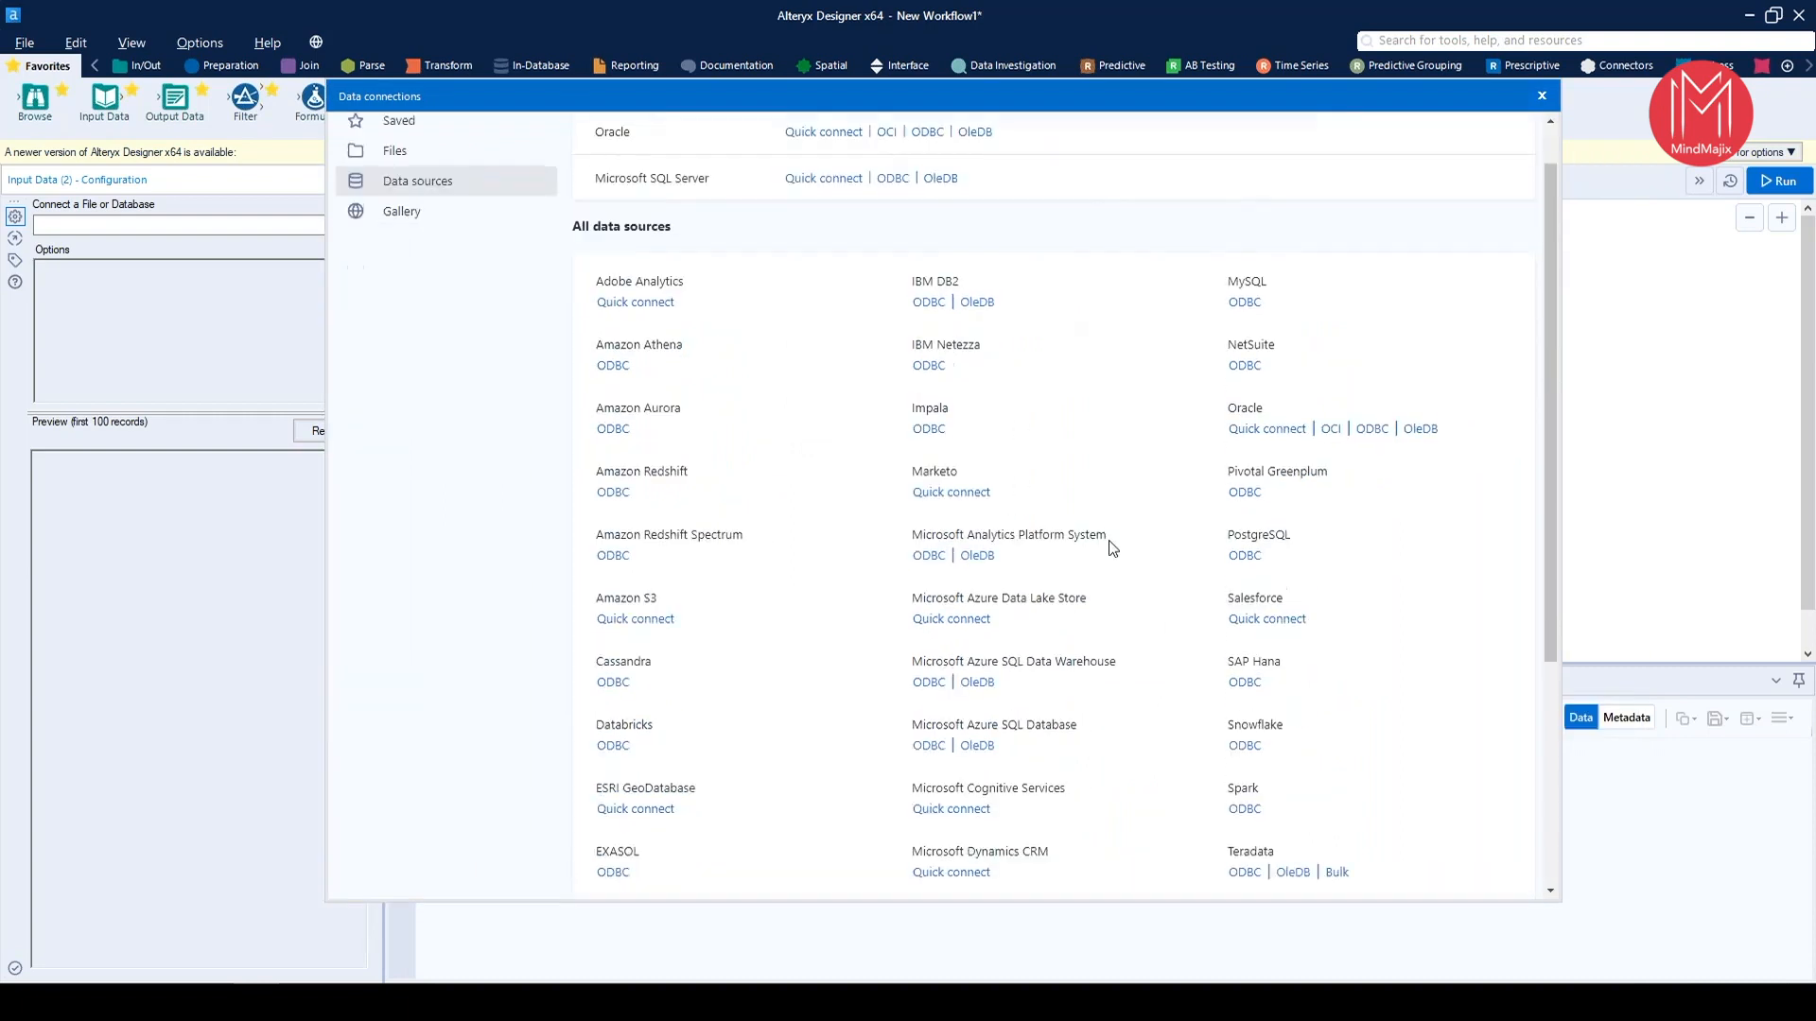
scroll(1112, 549, "down", 4)
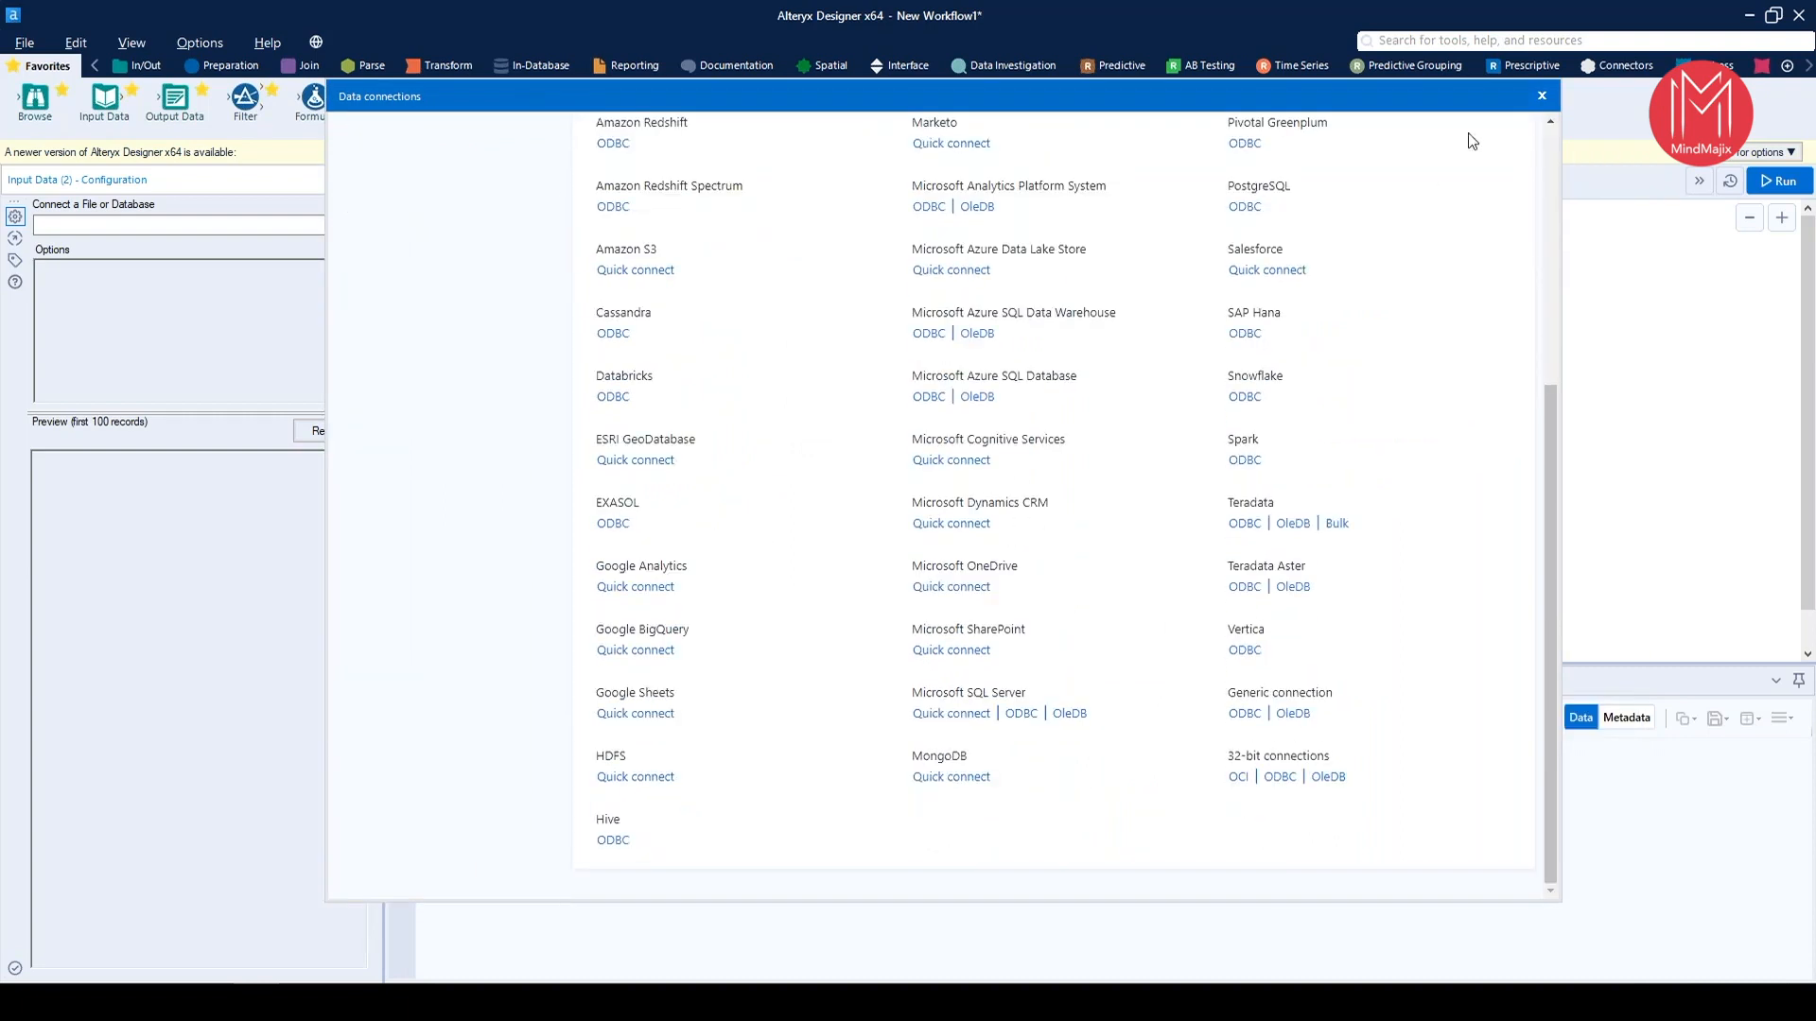
scroll(1407, 334, "up", 5)
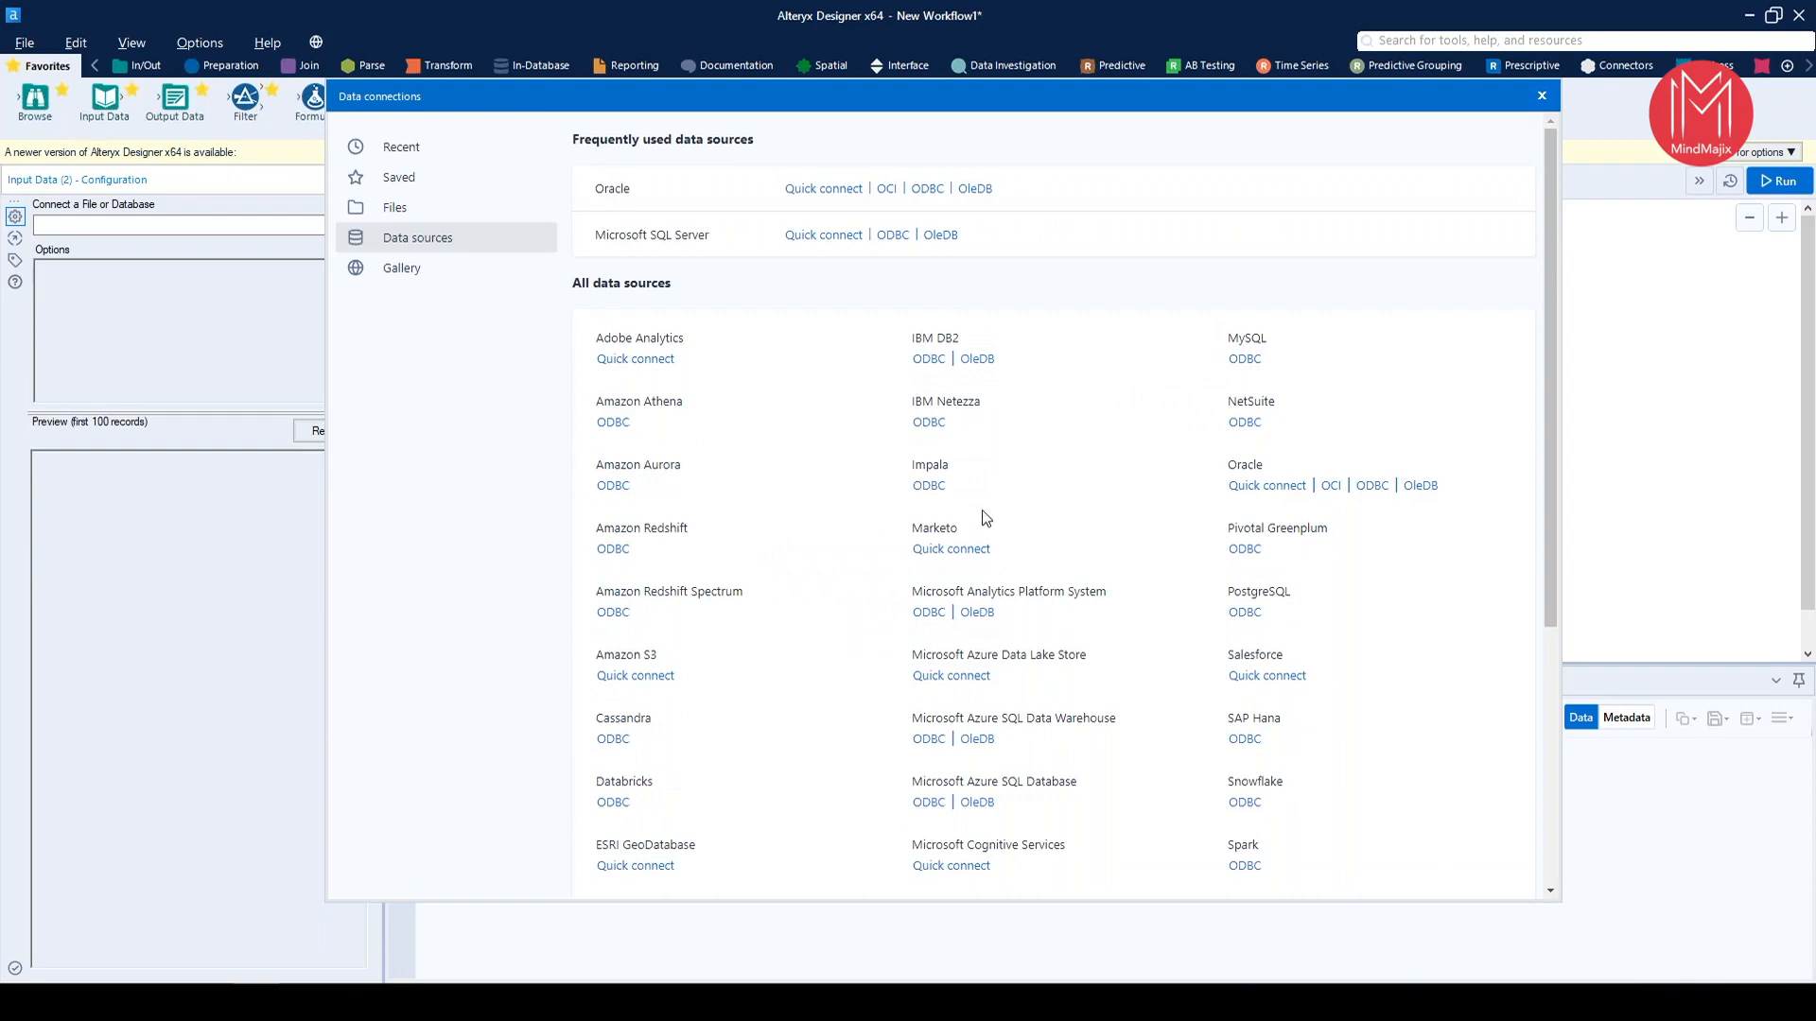
scroll(976, 520, "down", 3)
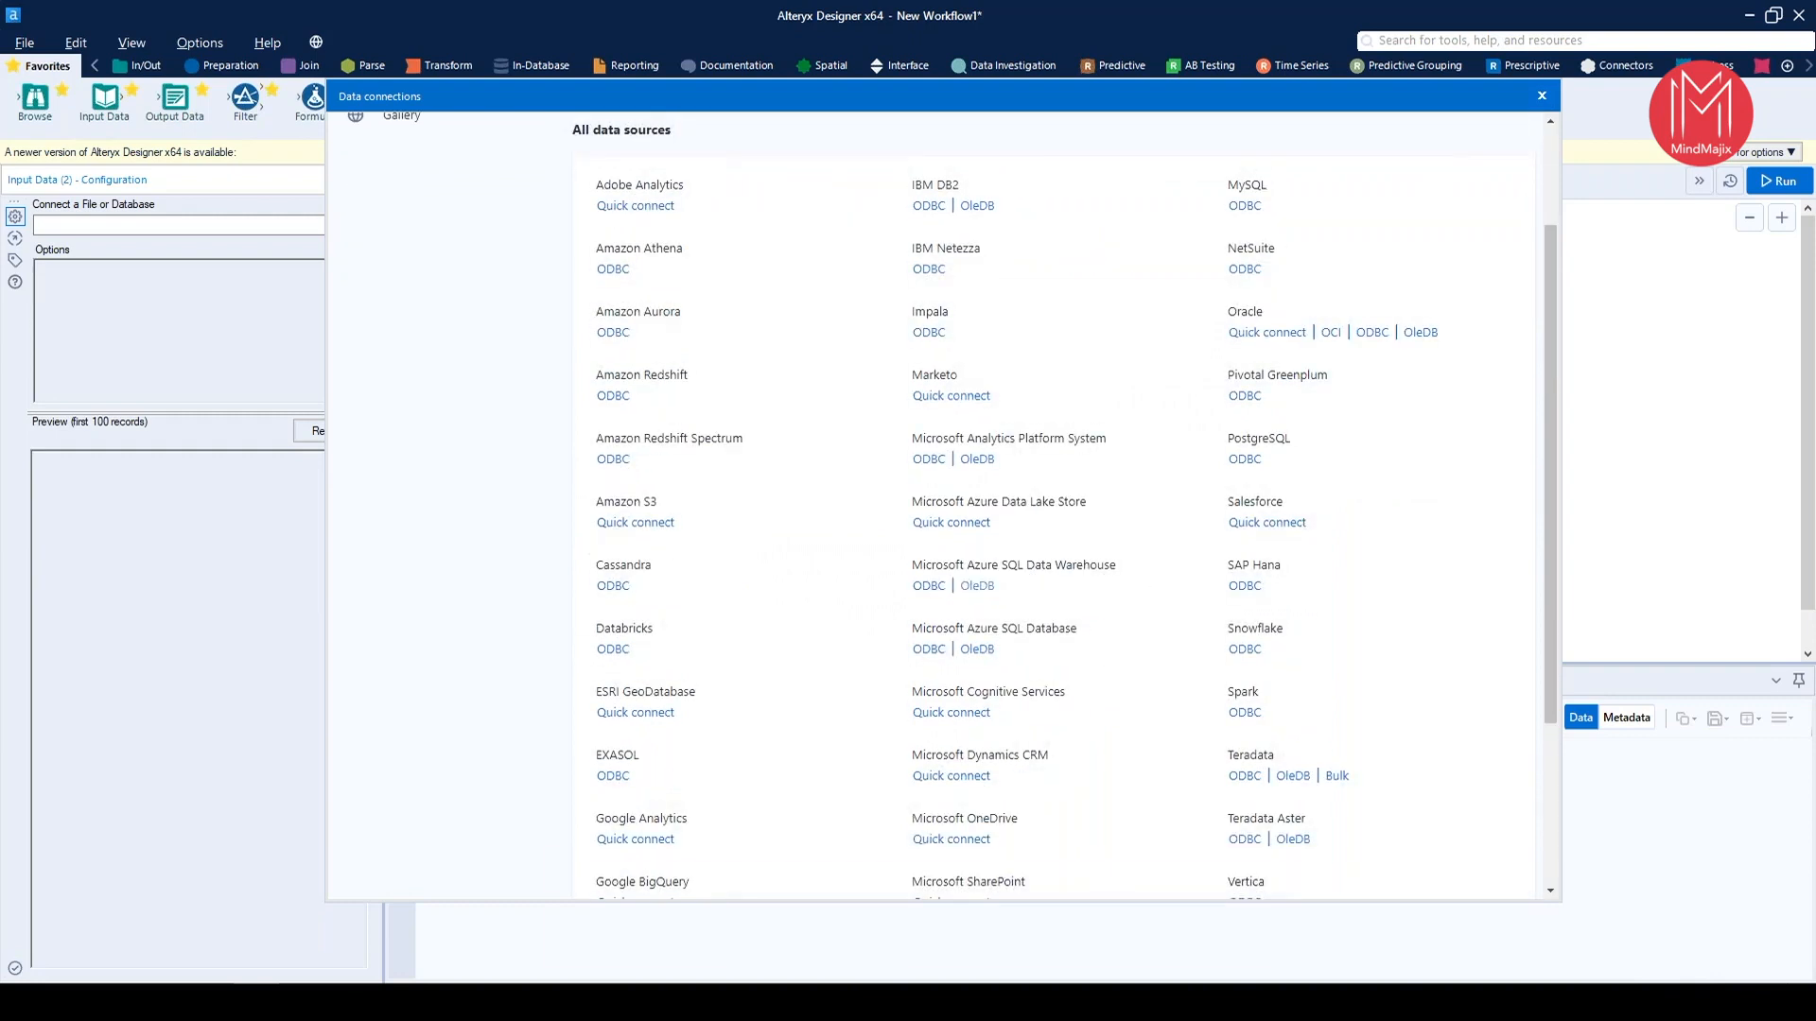
scroll(1007, 680, "down", 3)
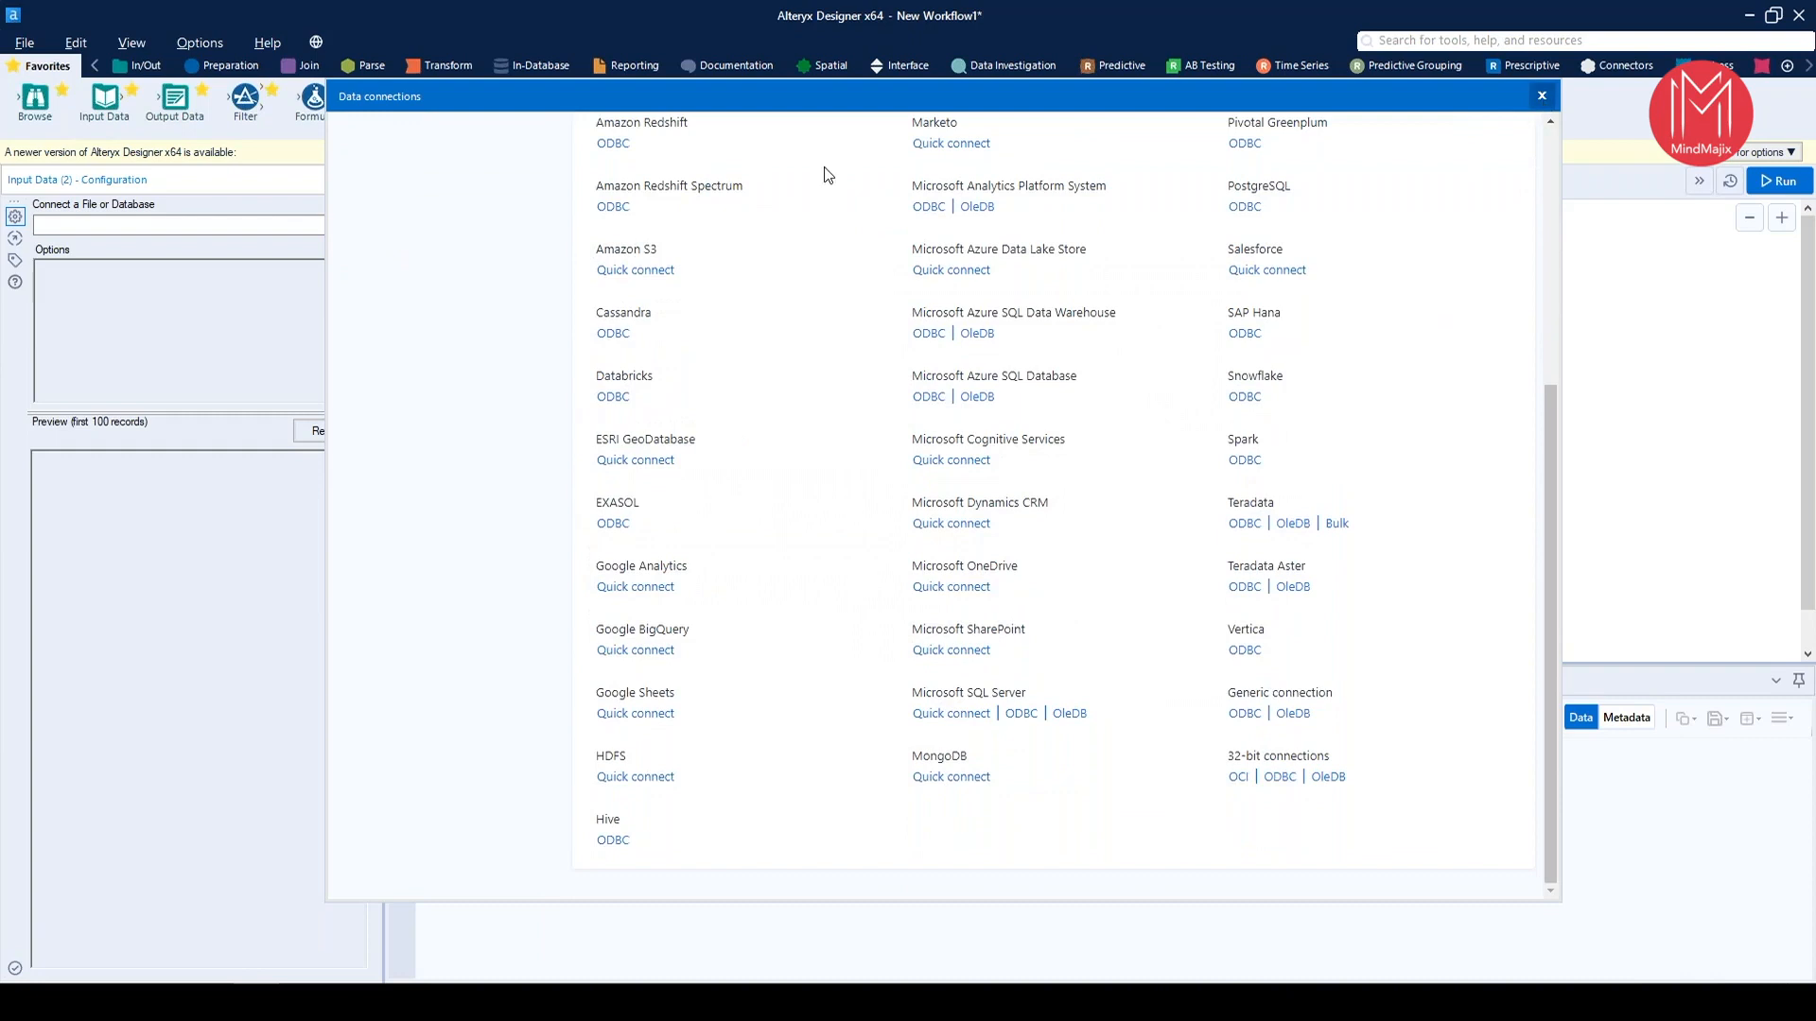
left_click(1541, 96)
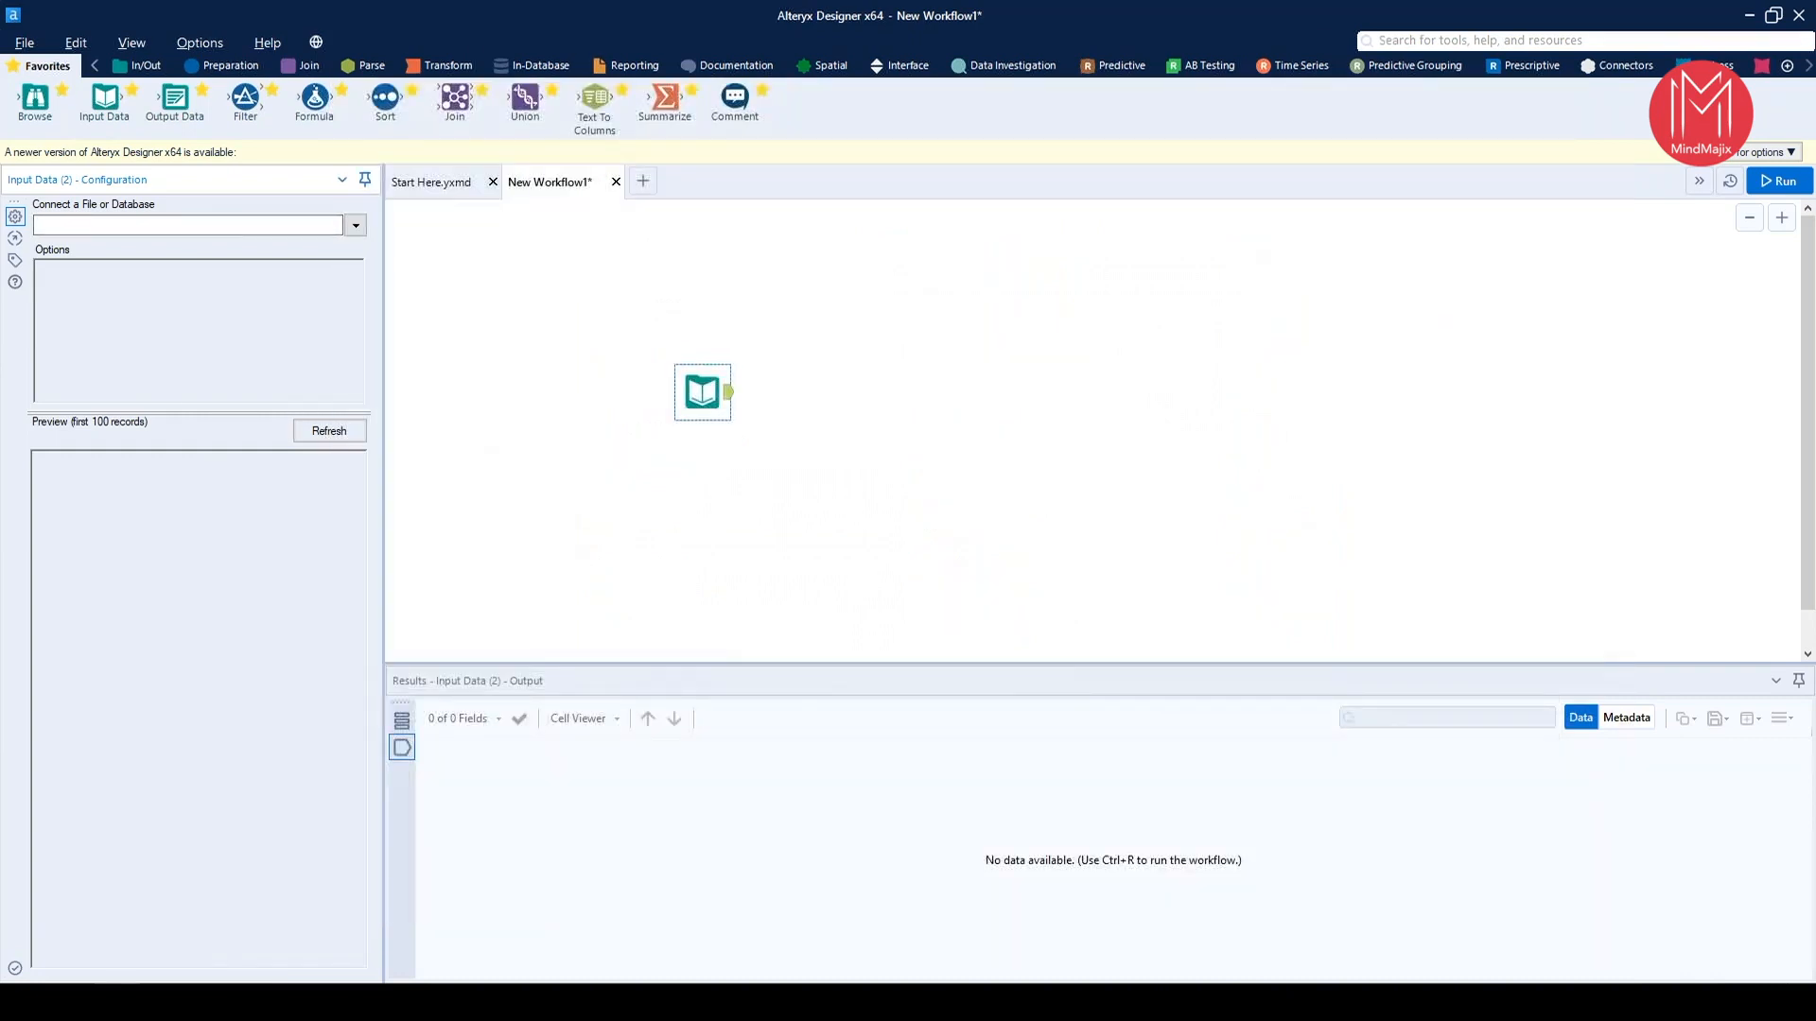
Add the Excel file Problem_1_Data.xlsx to the canvas as an input that reads the Emp sheet
left_click_drag(680, 259, 845, 356)
left_click_drag(842, 353, 1176, 292)
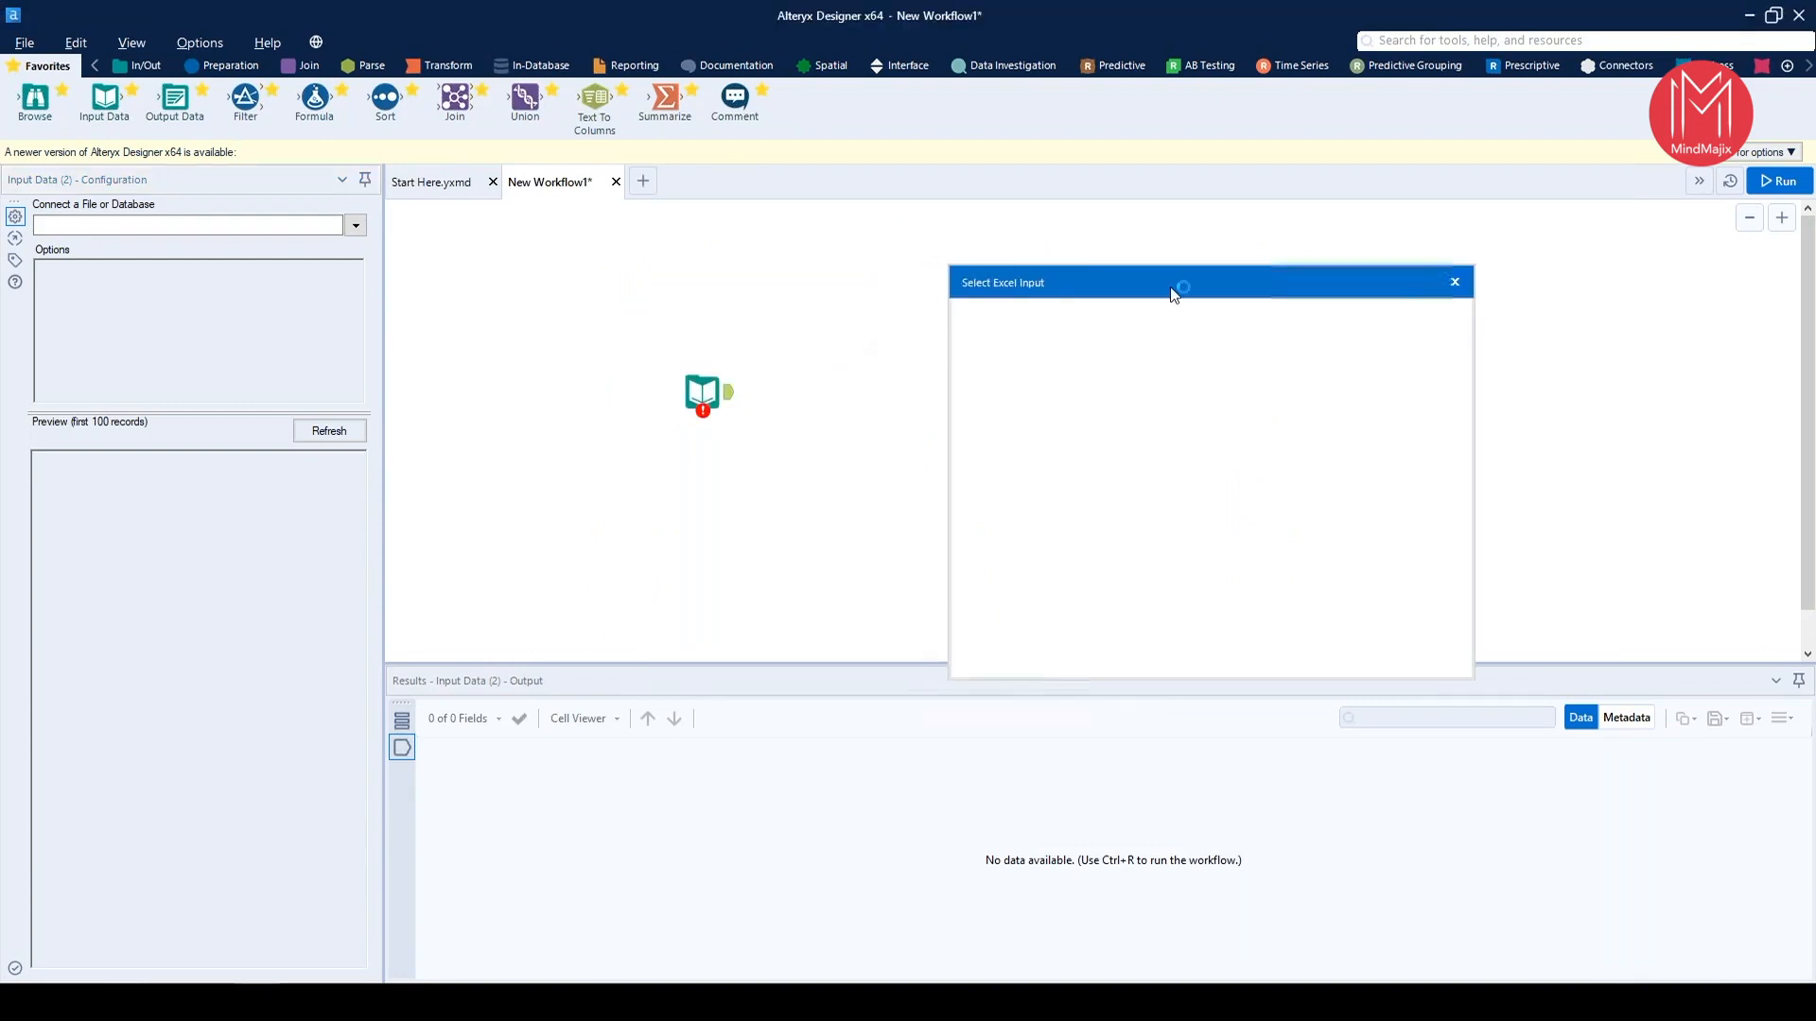
left_click_drag(1056, 295, 1258, 218)
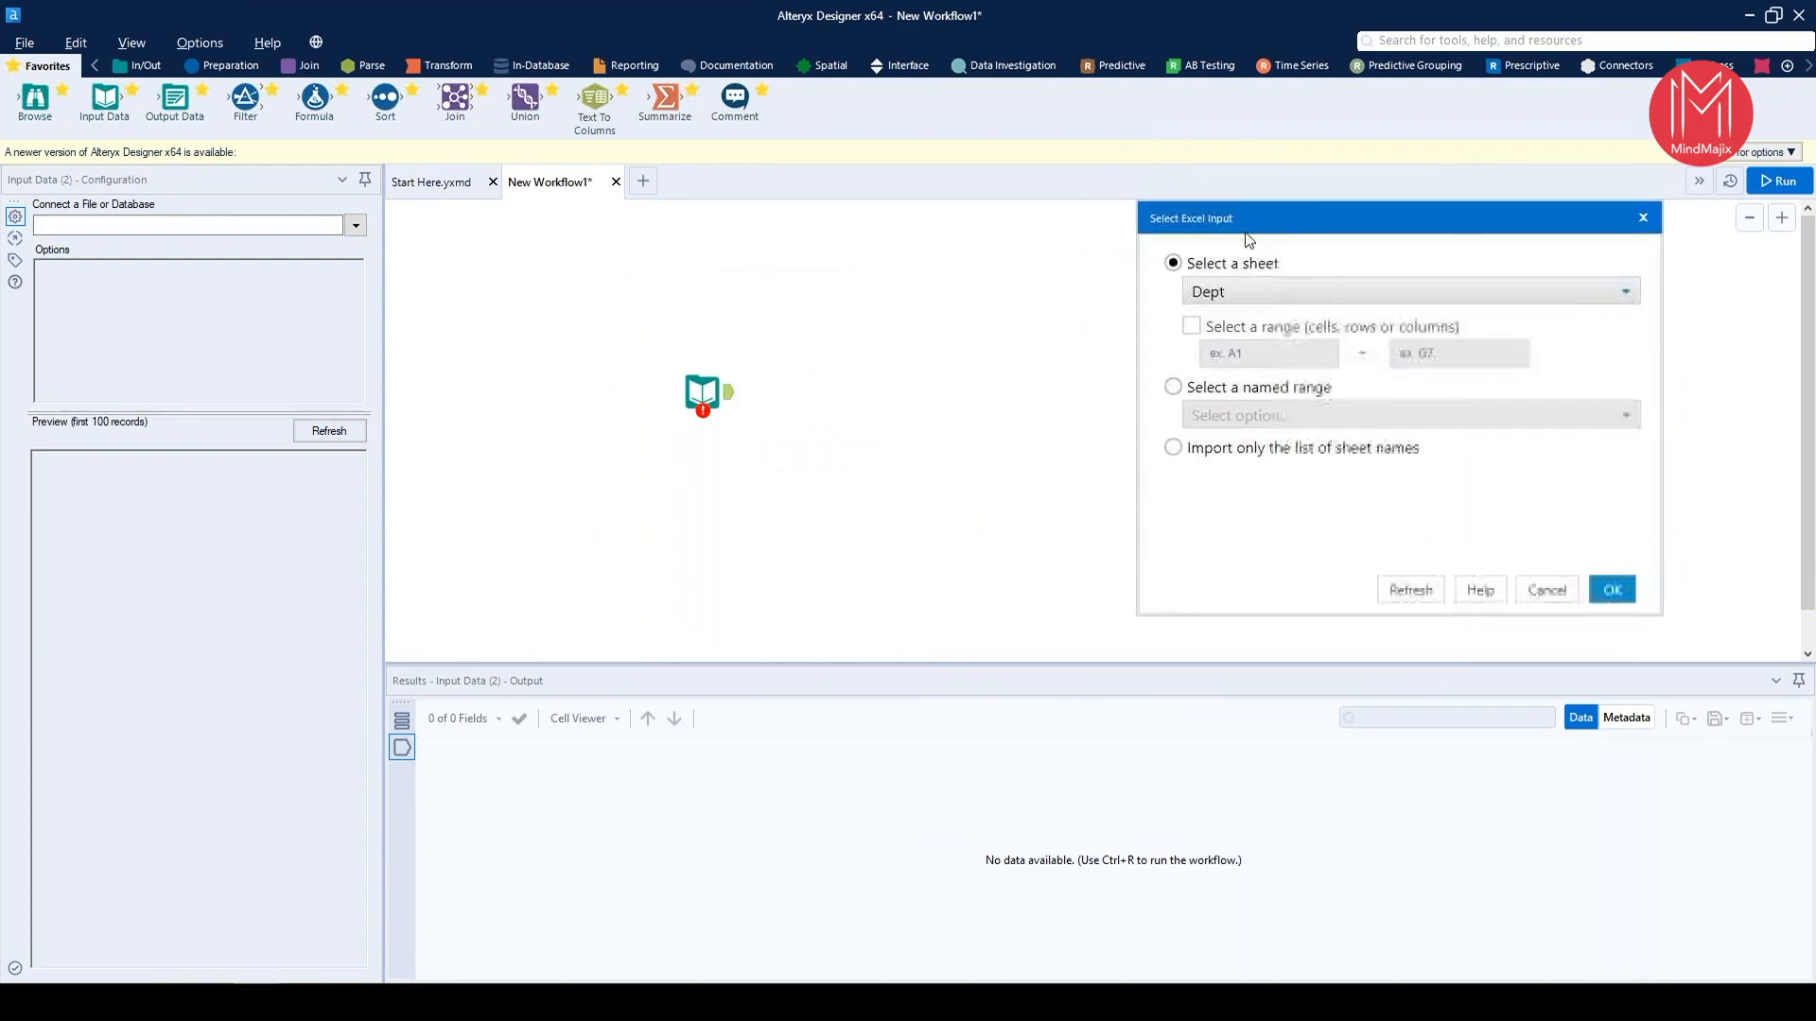
left_click(1250, 294)
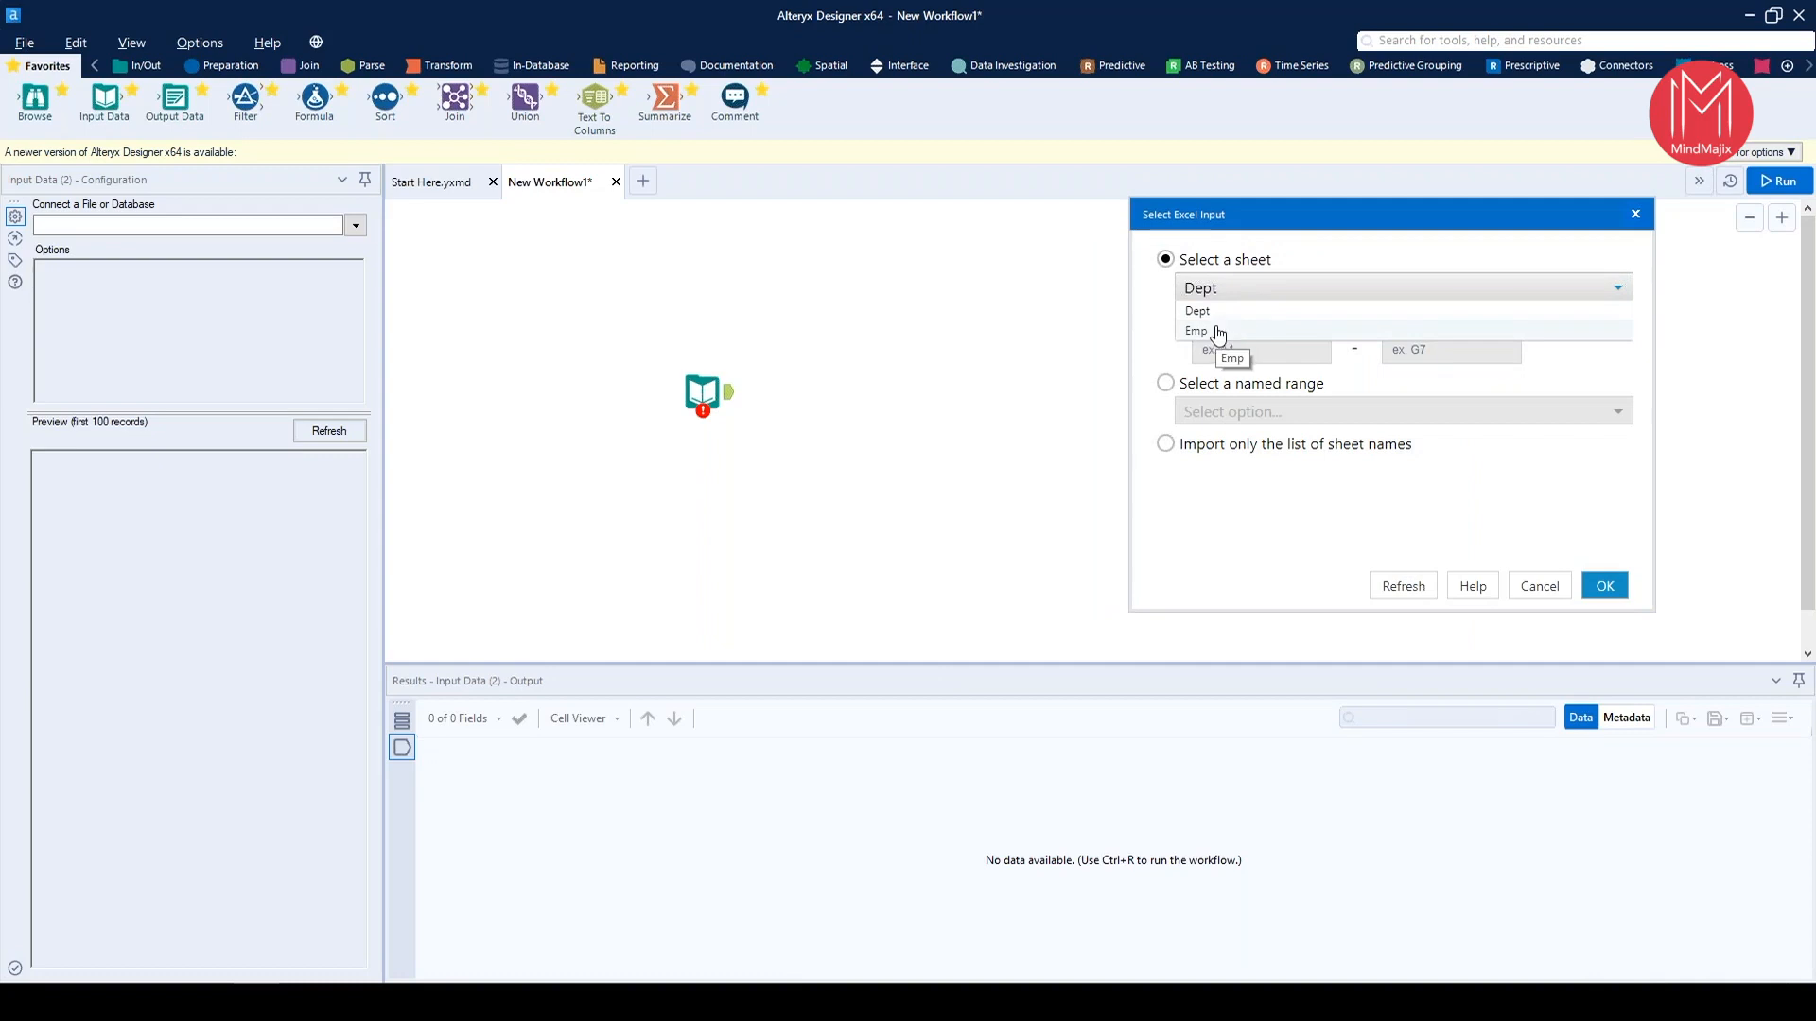
left_click(1217, 331)
left_click_drag(1276, 214, 963, 179)
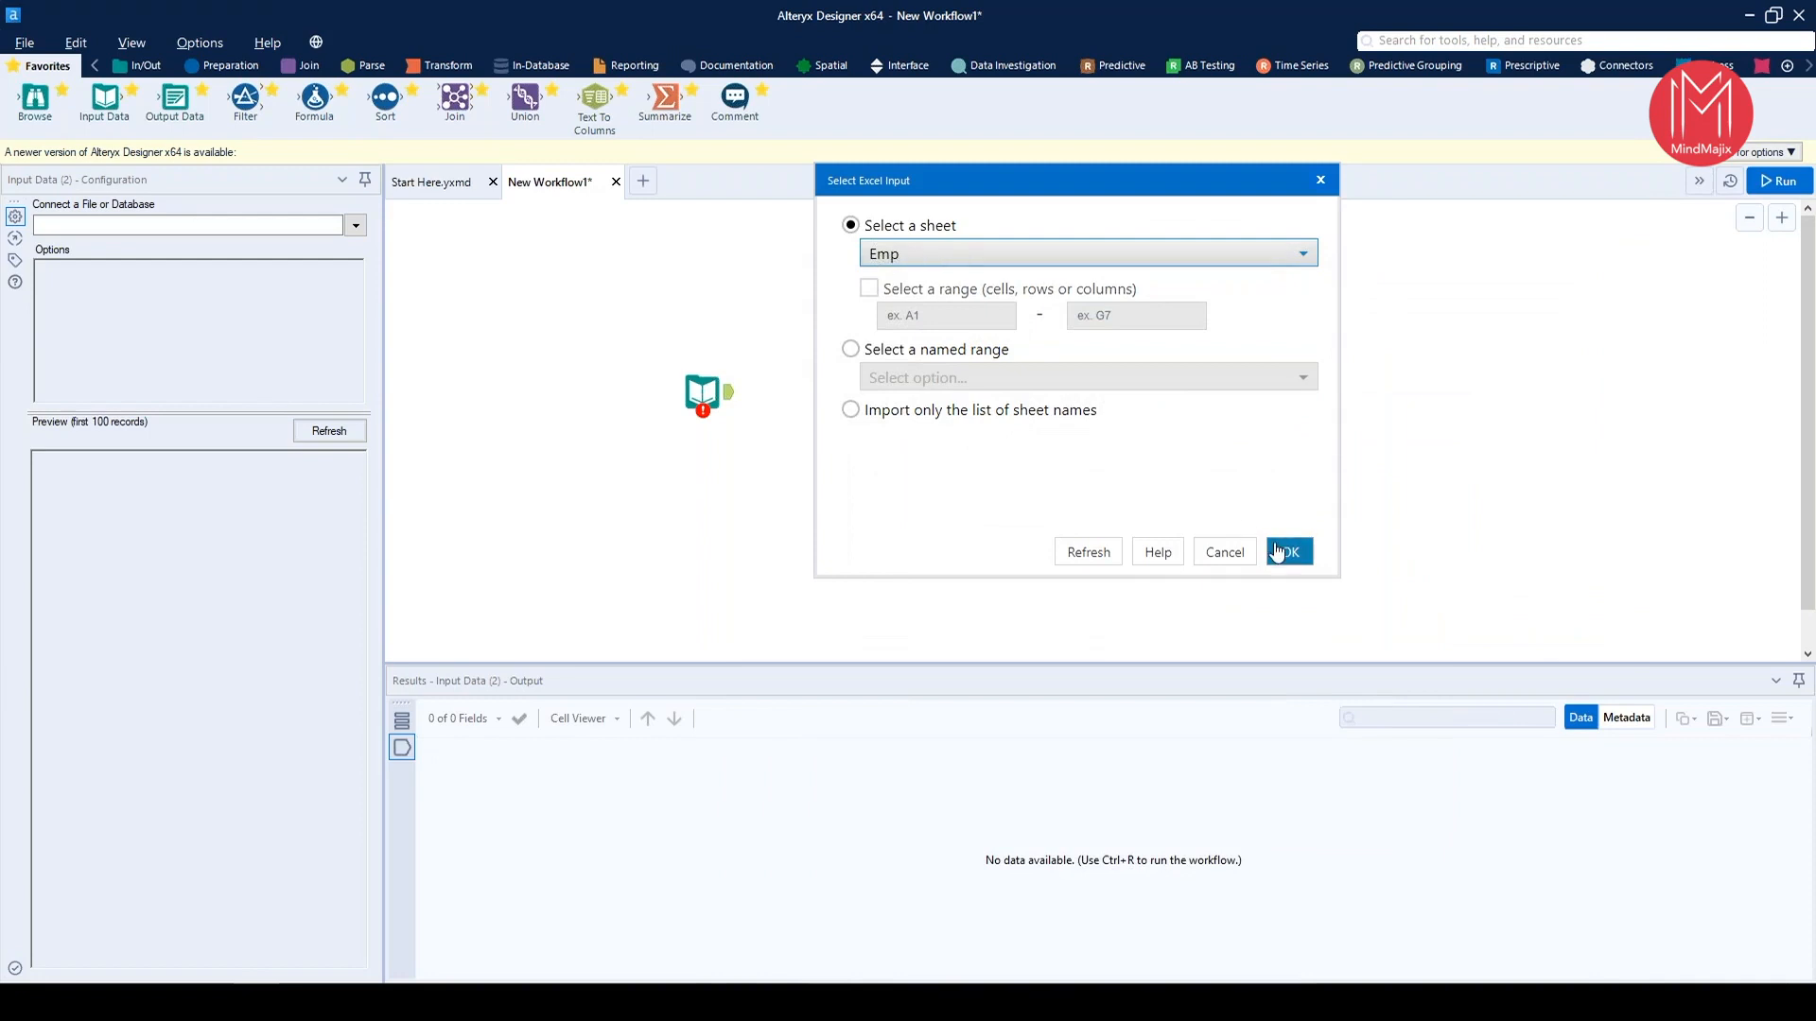
left_click(1285, 555)
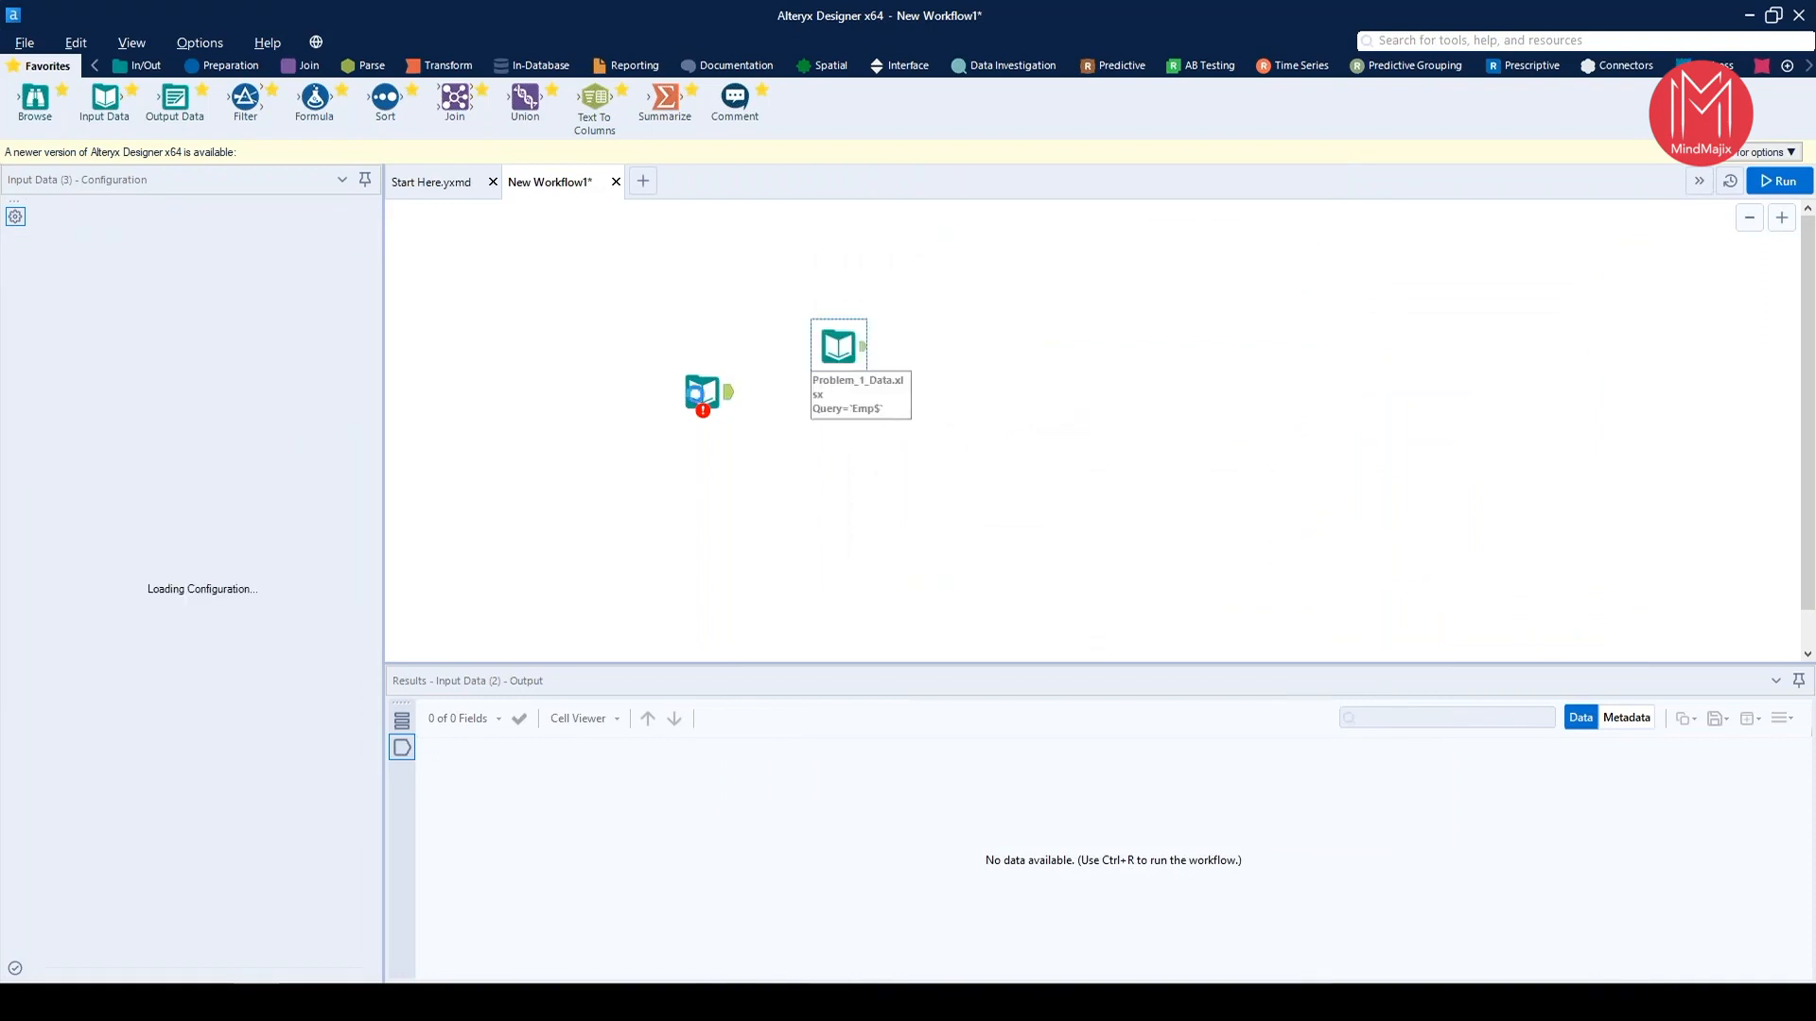
Delete the unconfigured Input Data tool and move the Problem_1_Data.xlsx input into its place
left_click_drag(692, 341, 724, 439)
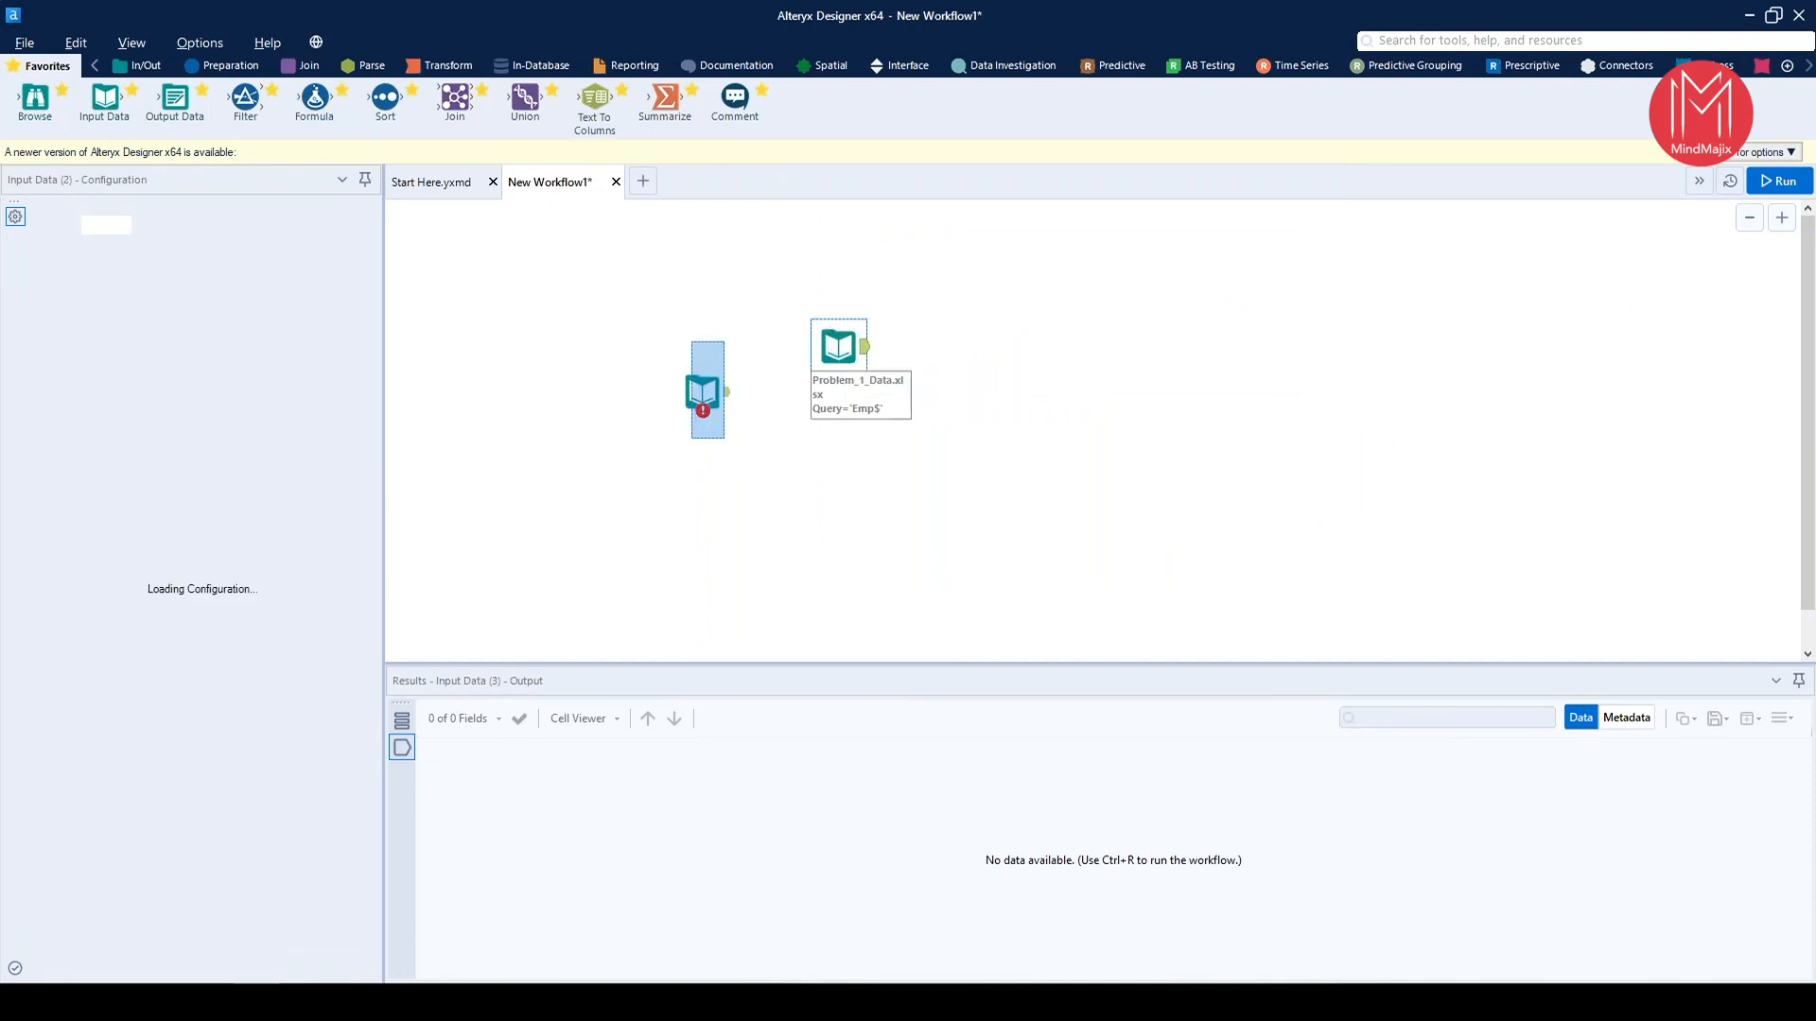
key("Delete")
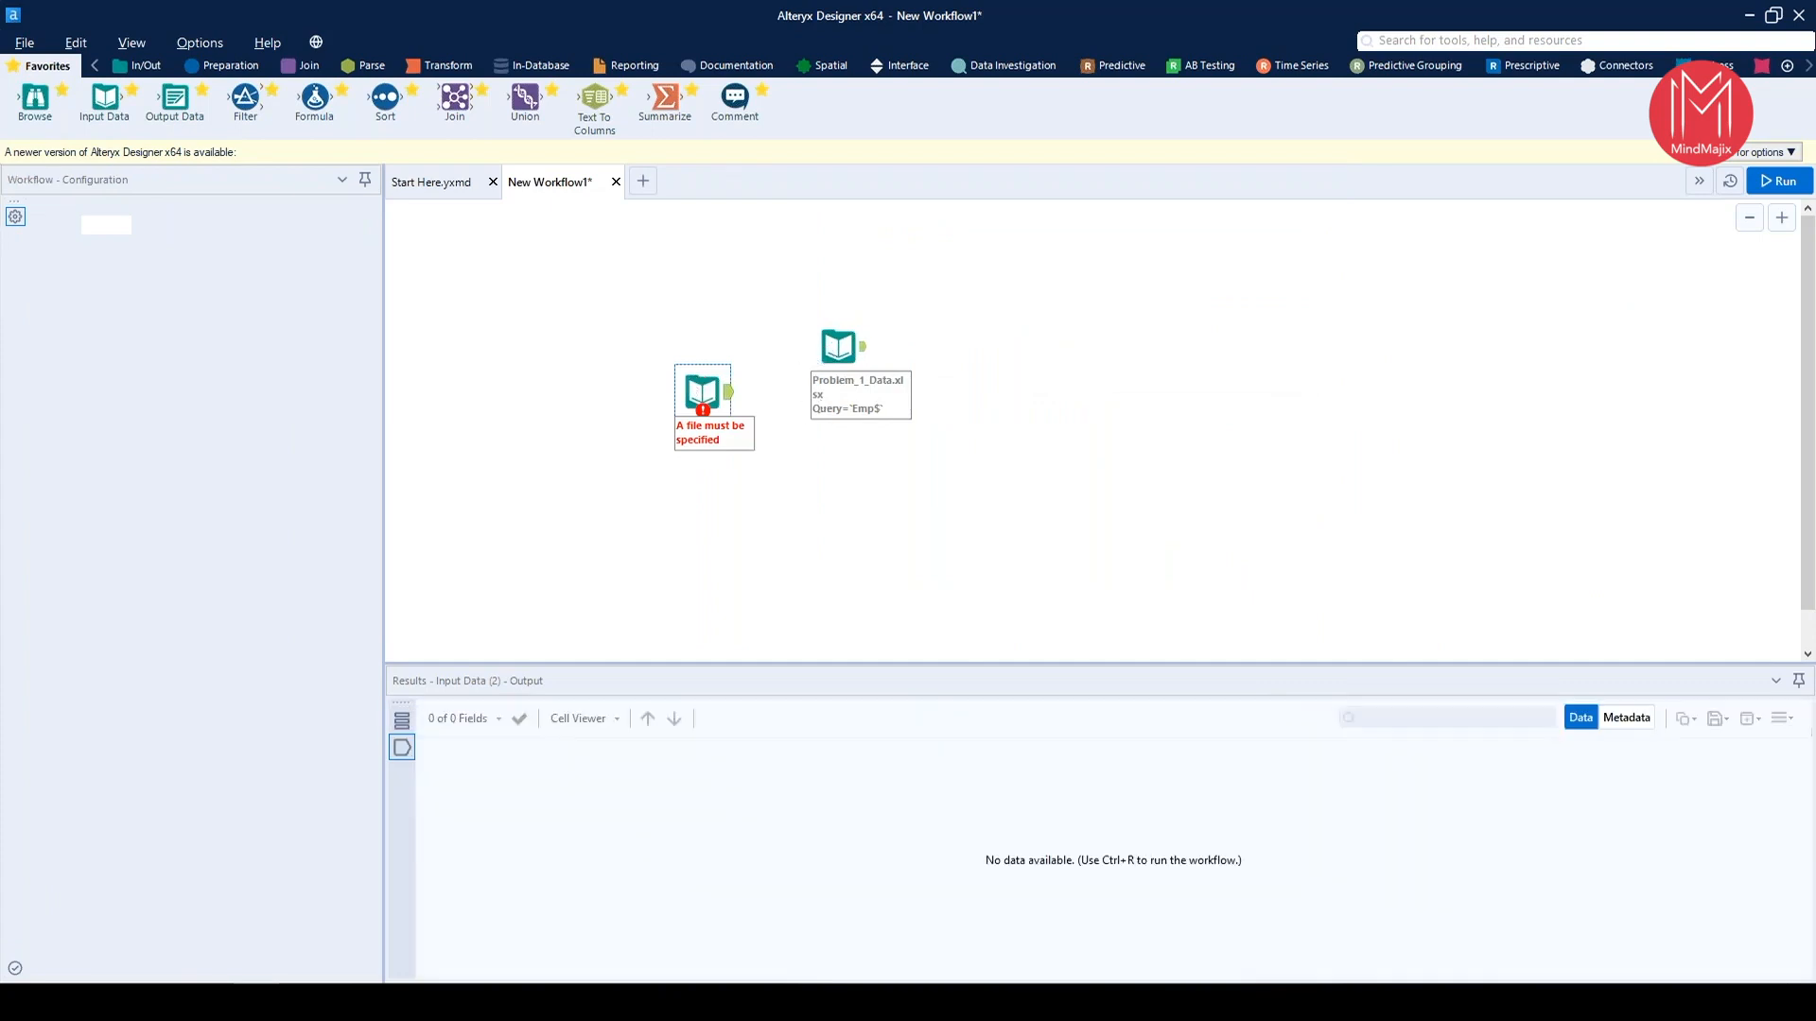
left_click_drag(838, 348, 679, 371)
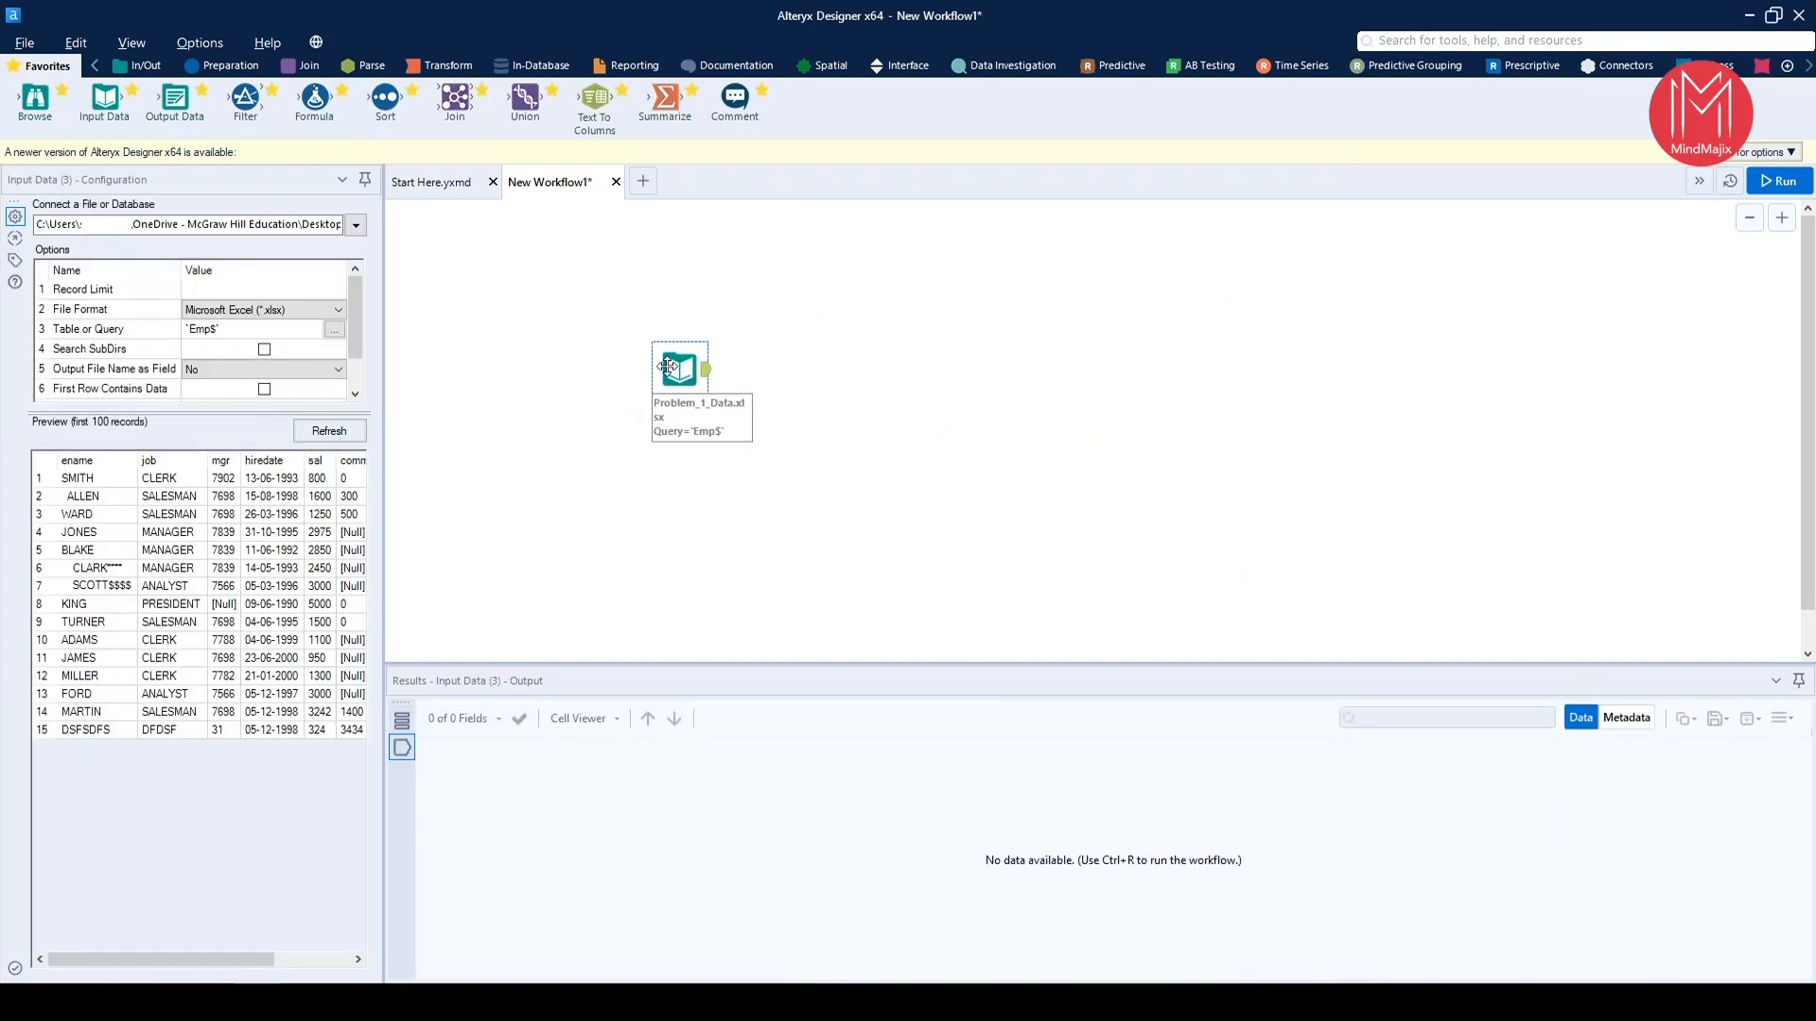
right_click(675, 367)
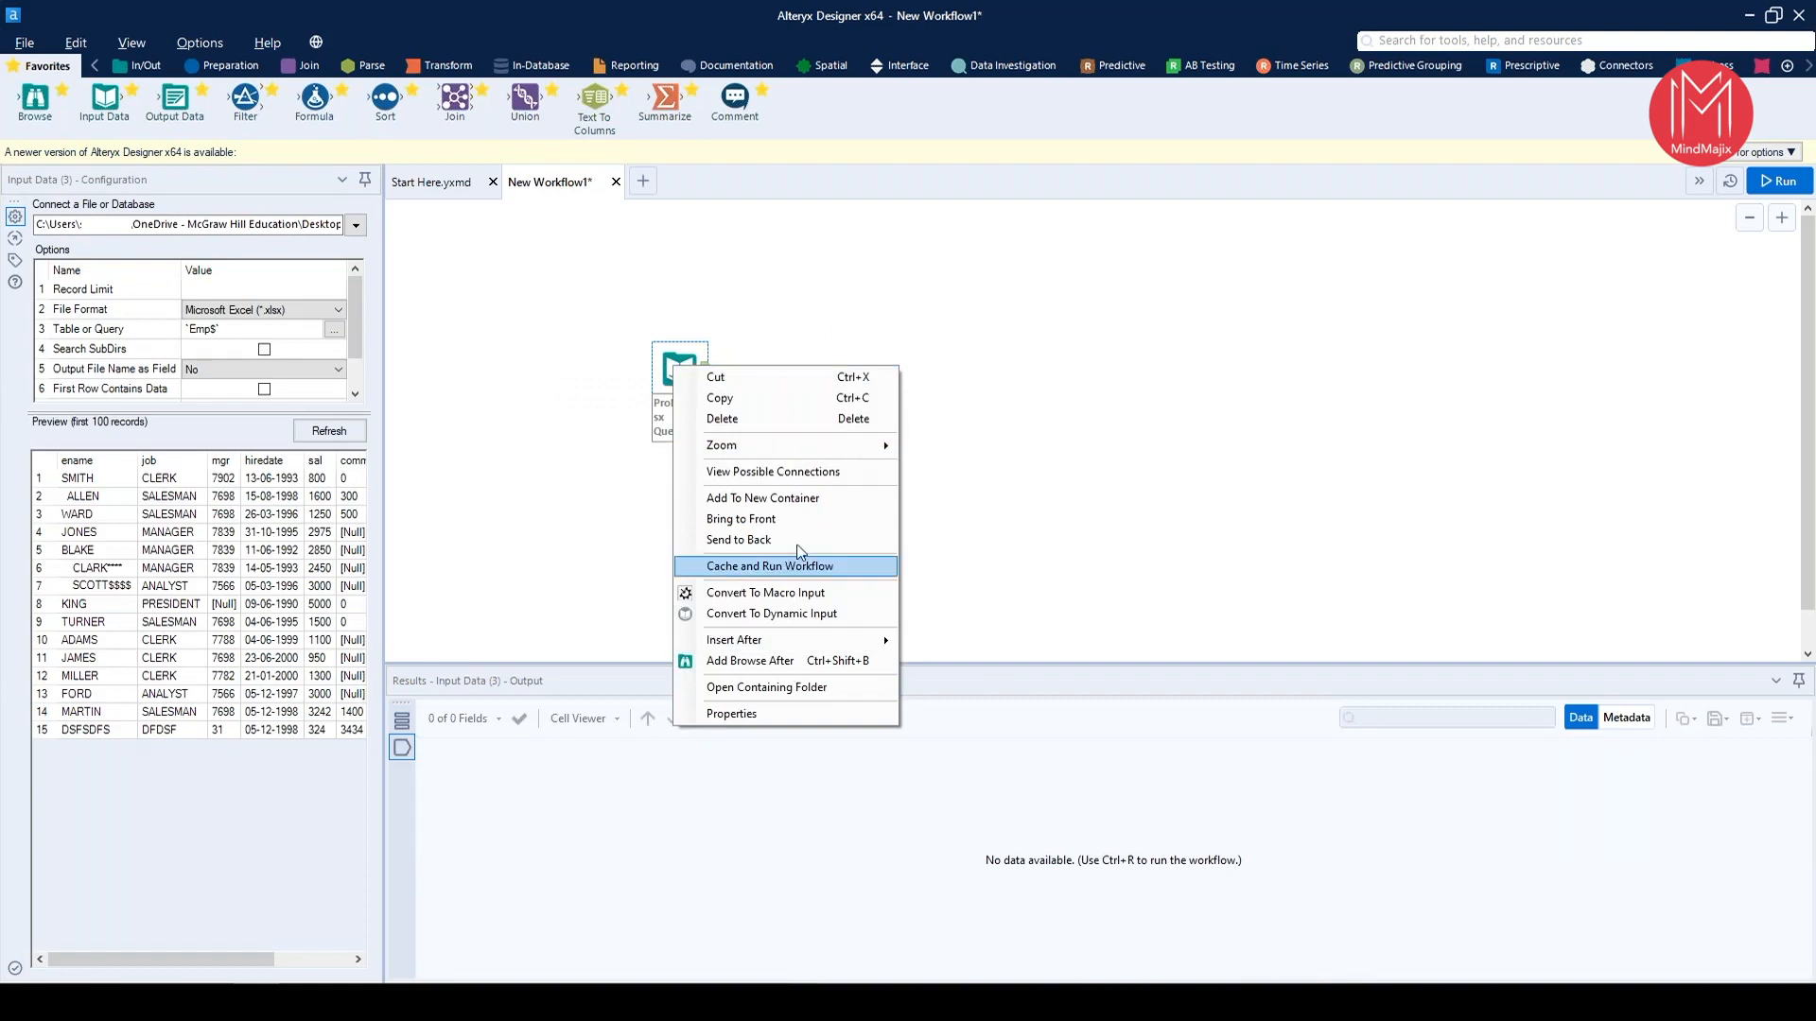
left_click(667, 366)
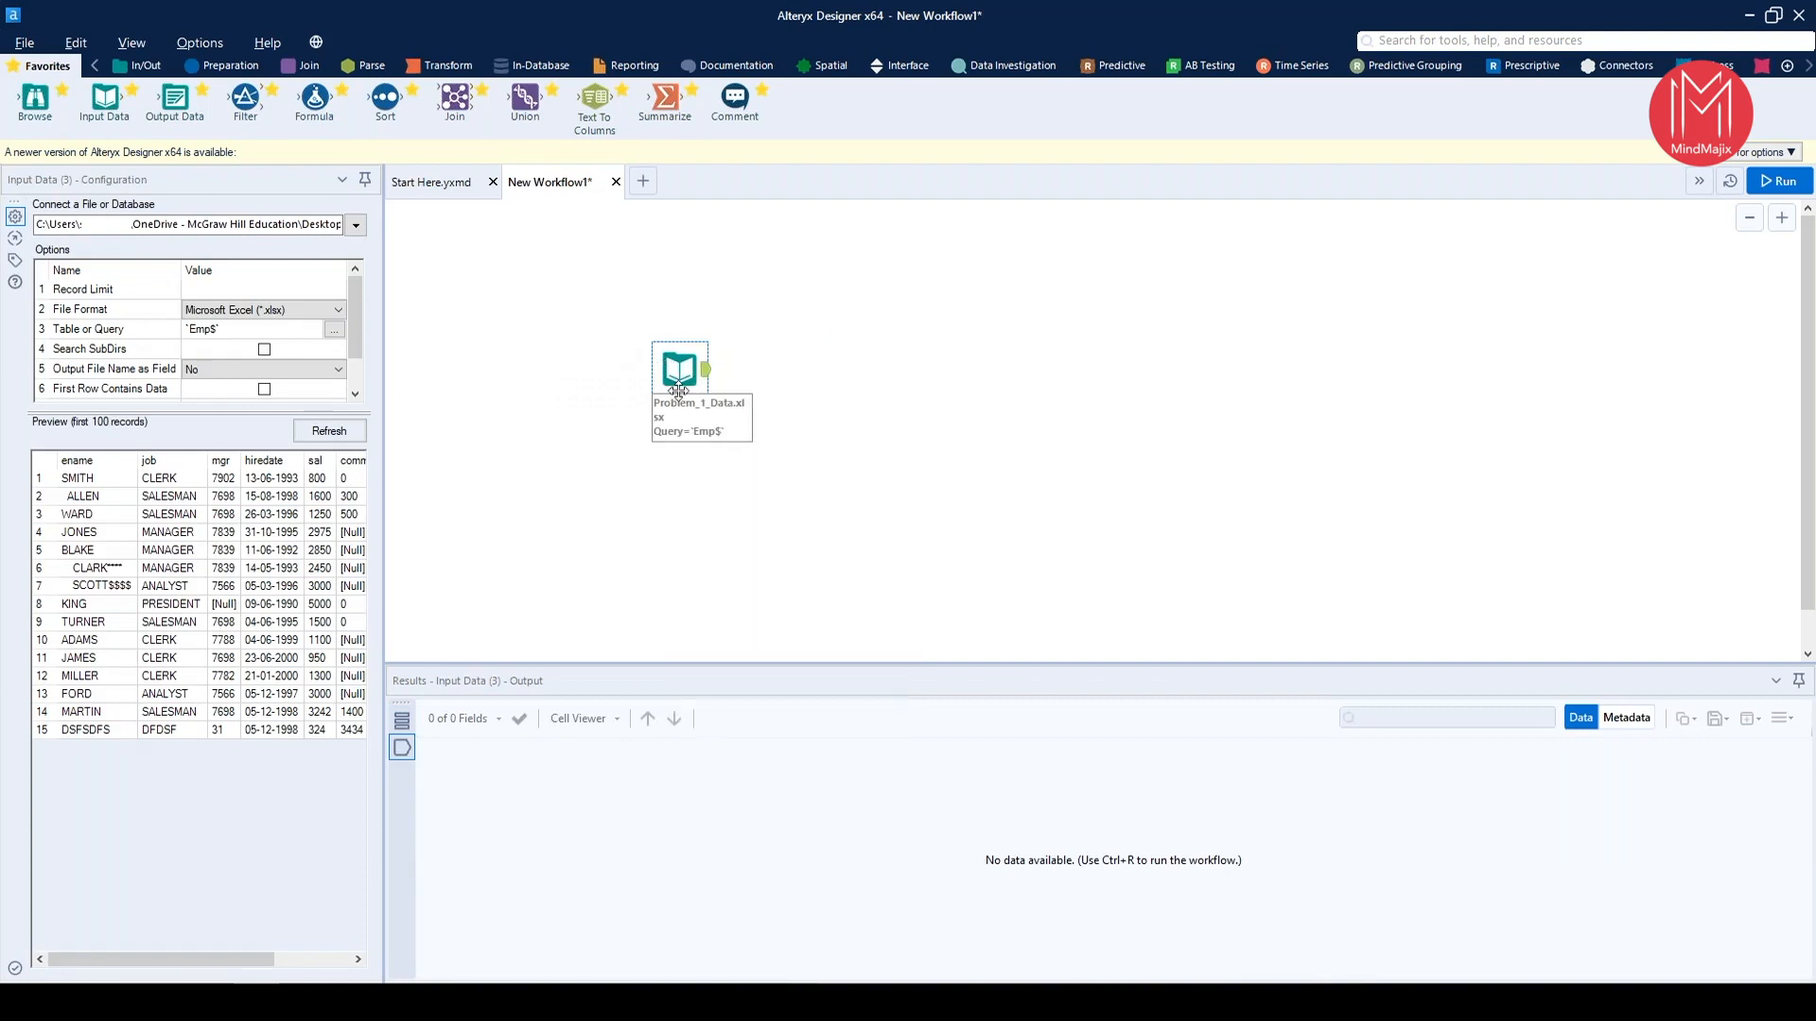
Widen the input's configuration area to fit all preview columns and examine the Emp sheet's records
left_click_drag(385, 446, 873, 494)
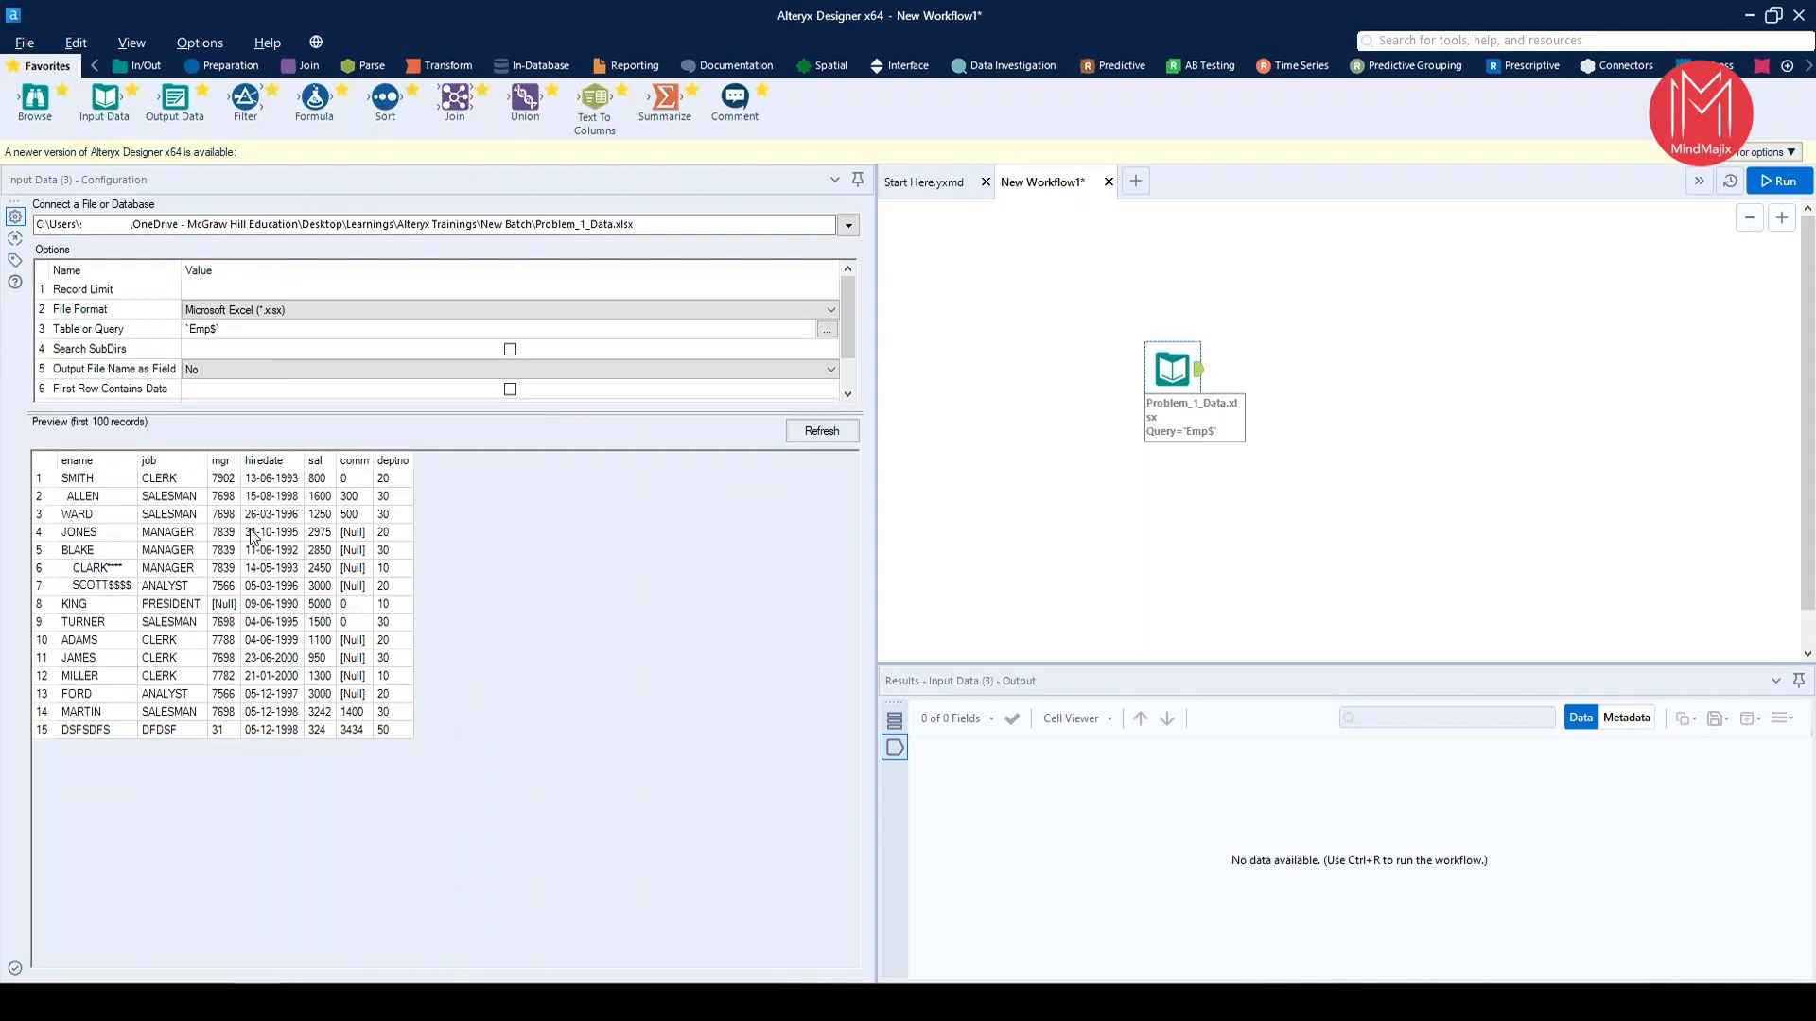
left_click(100, 482)
left_click_drag(198, 709, 108, 480)
left_click(109, 480)
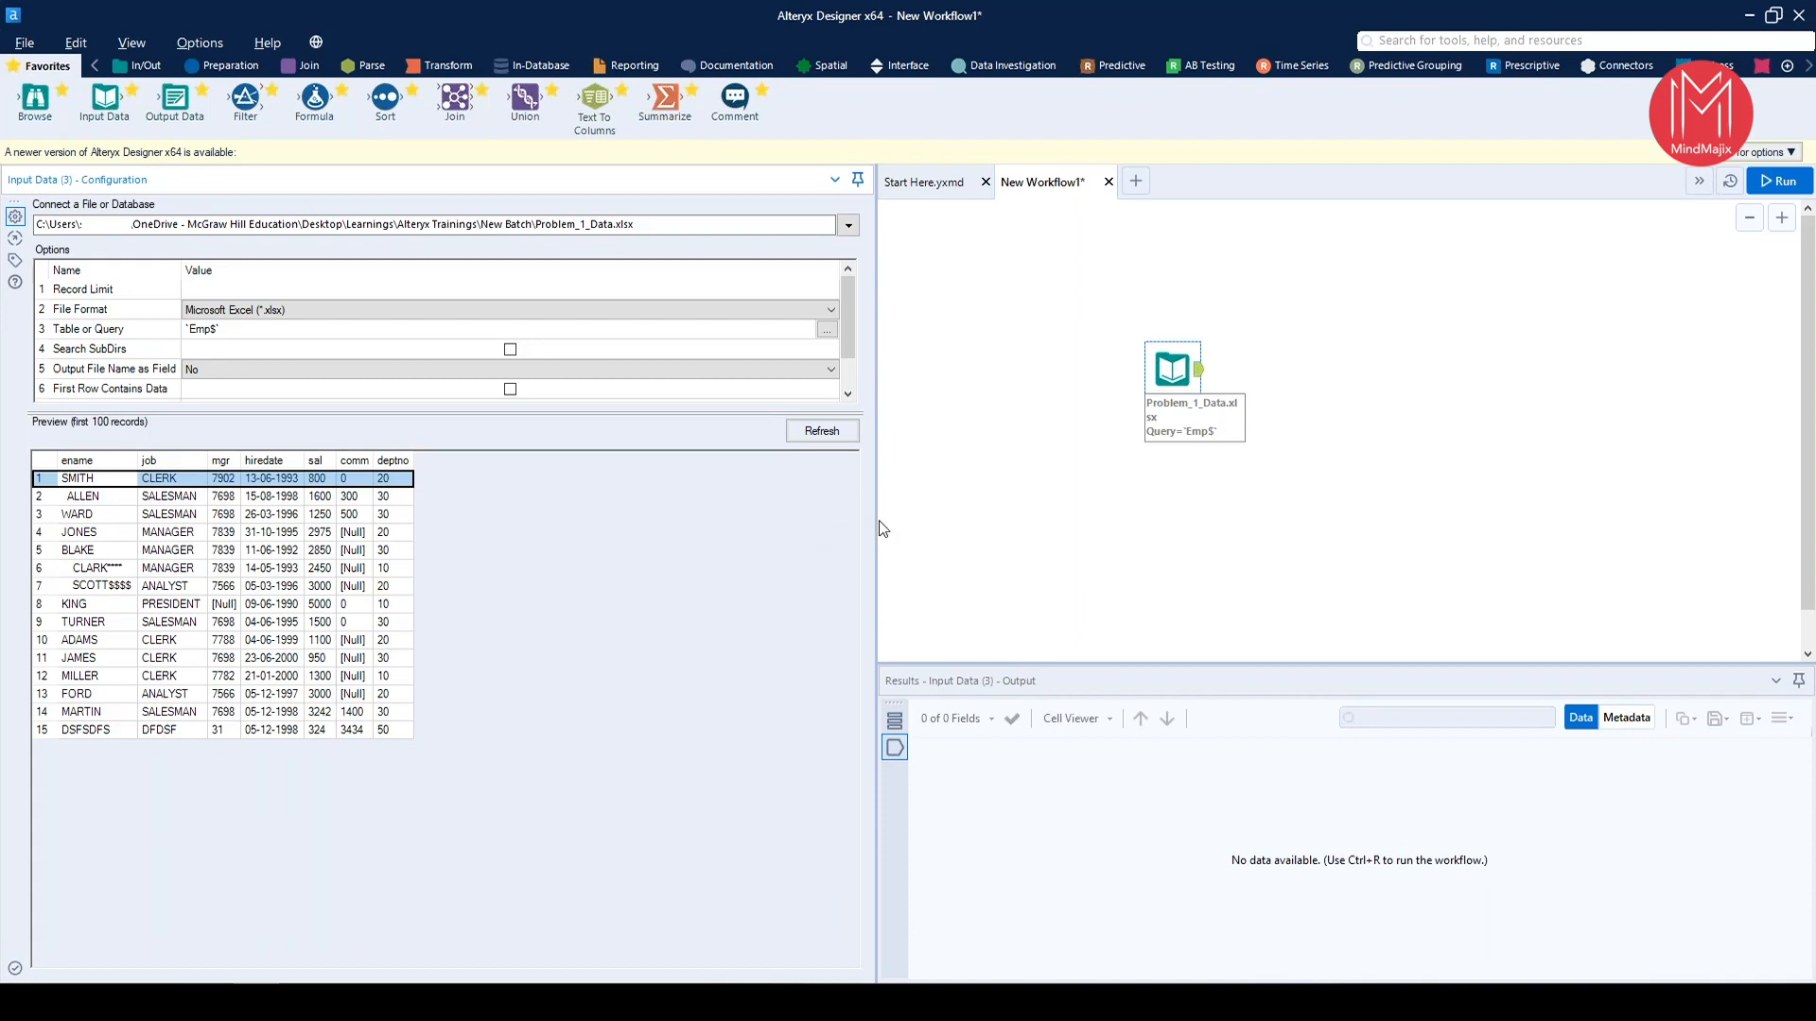
left_click_drag(872, 525, 535, 542)
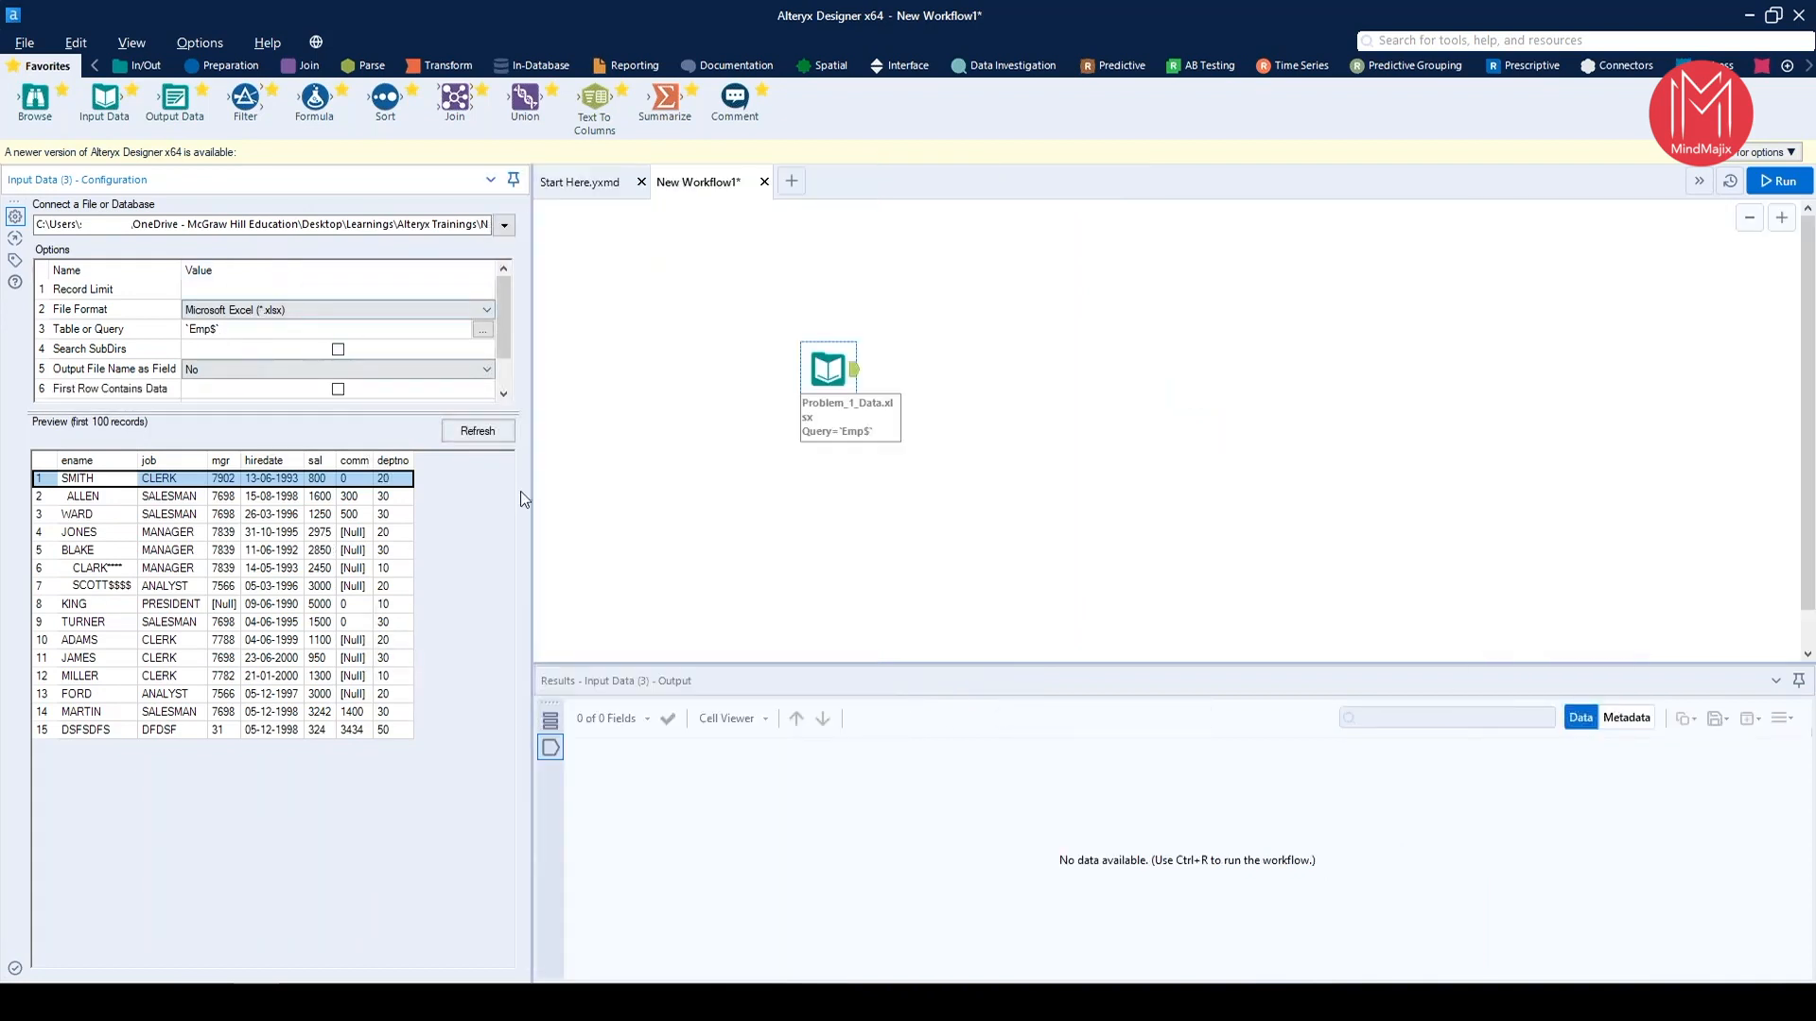
View the workflow's own configuration, return to the Problem_1_Data.xlsx input's settings and highlight preview records 2 to 5
left_click(1278, 361)
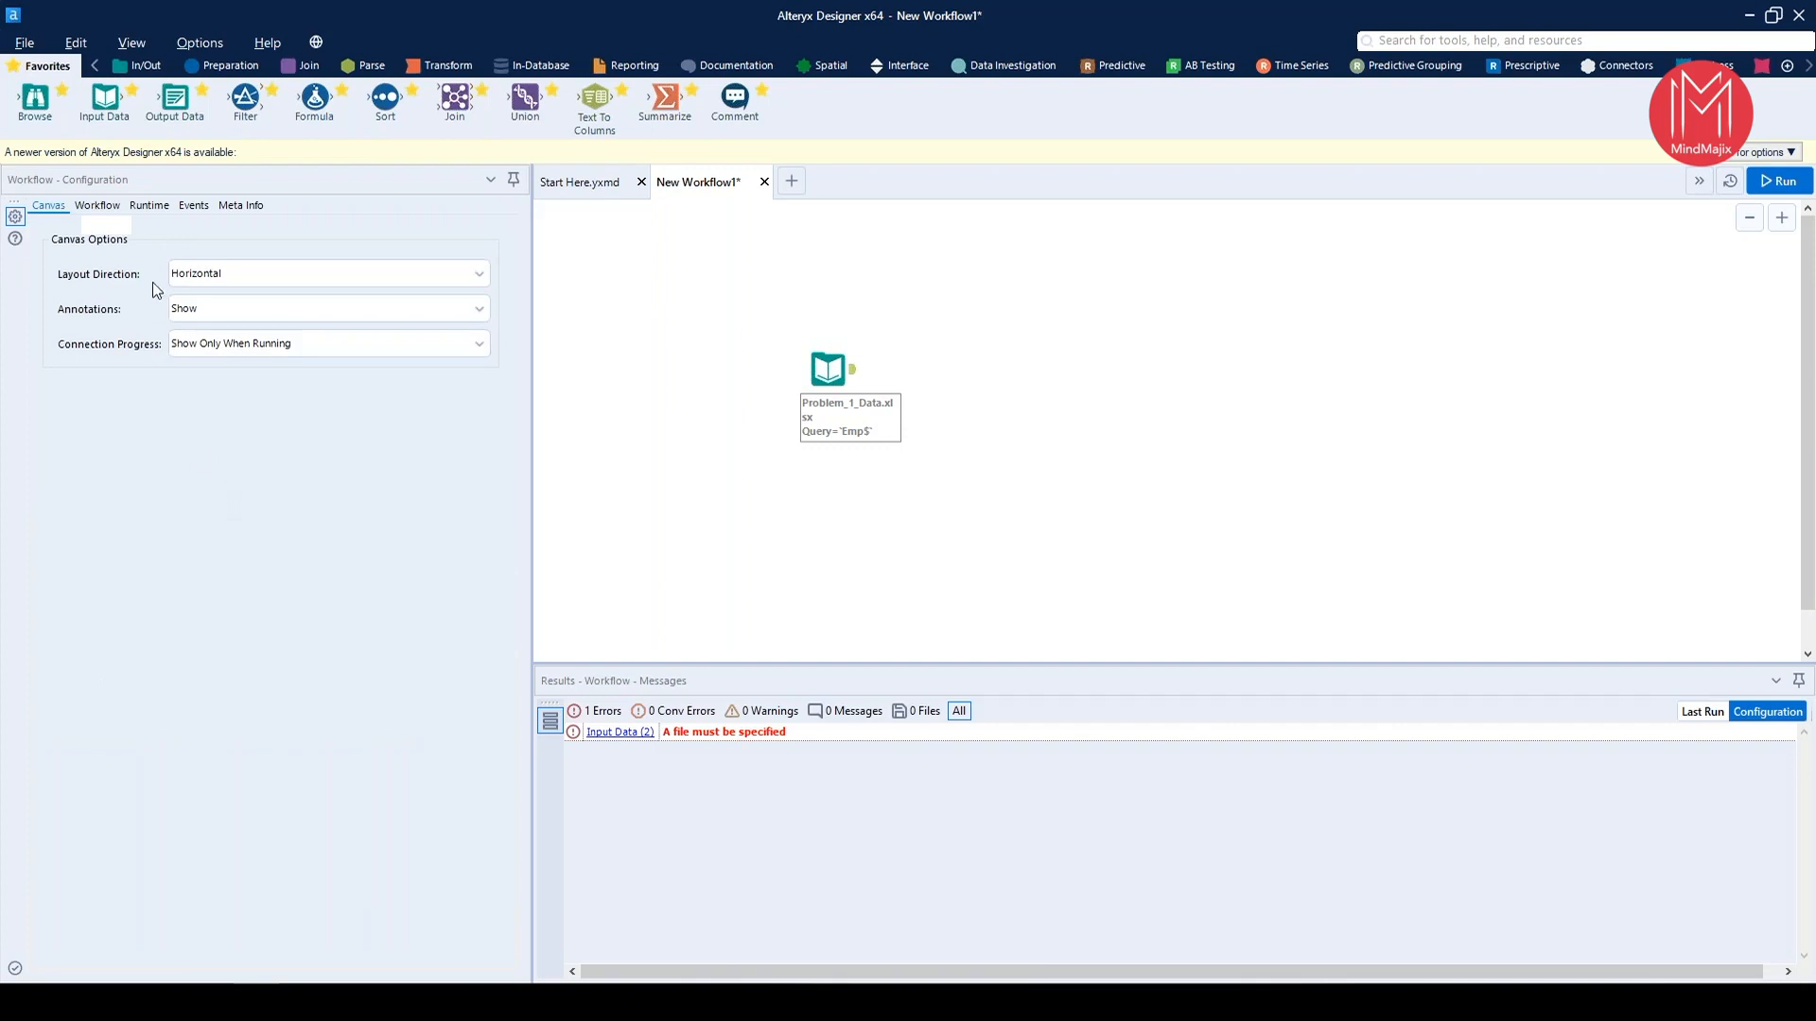
left_click(821, 373)
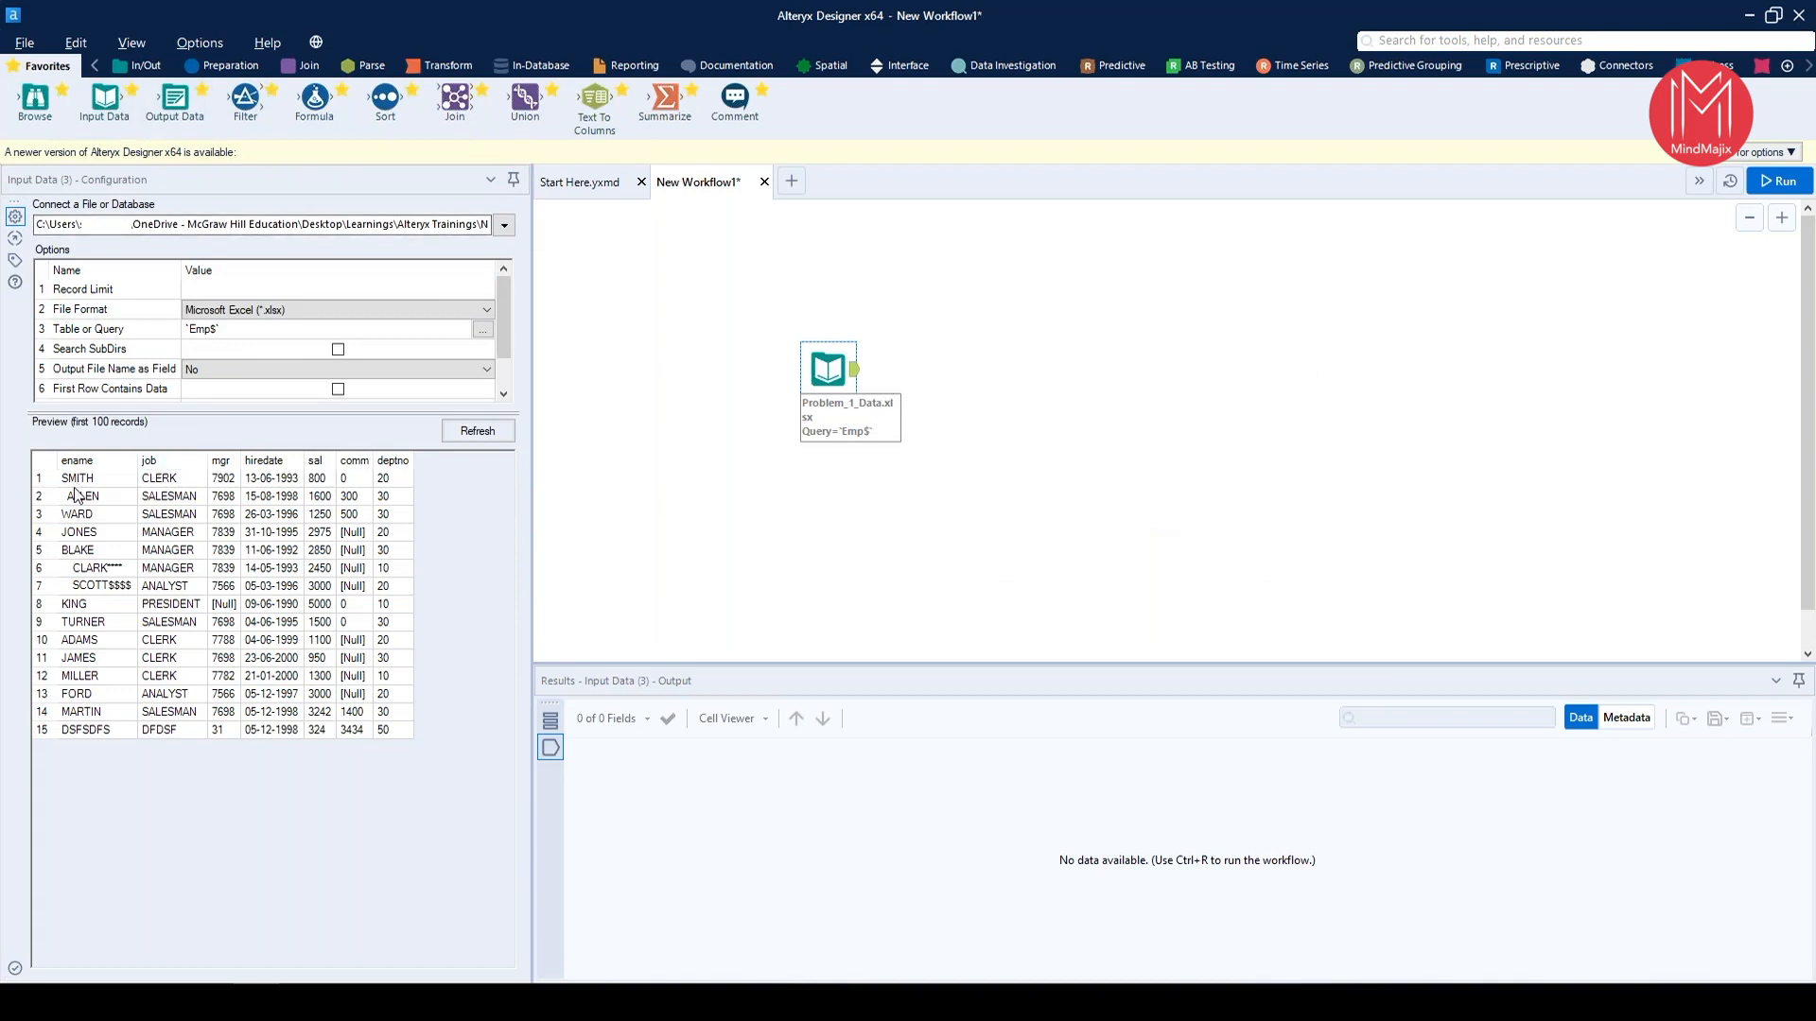
left_click_drag(175, 500, 177, 557)
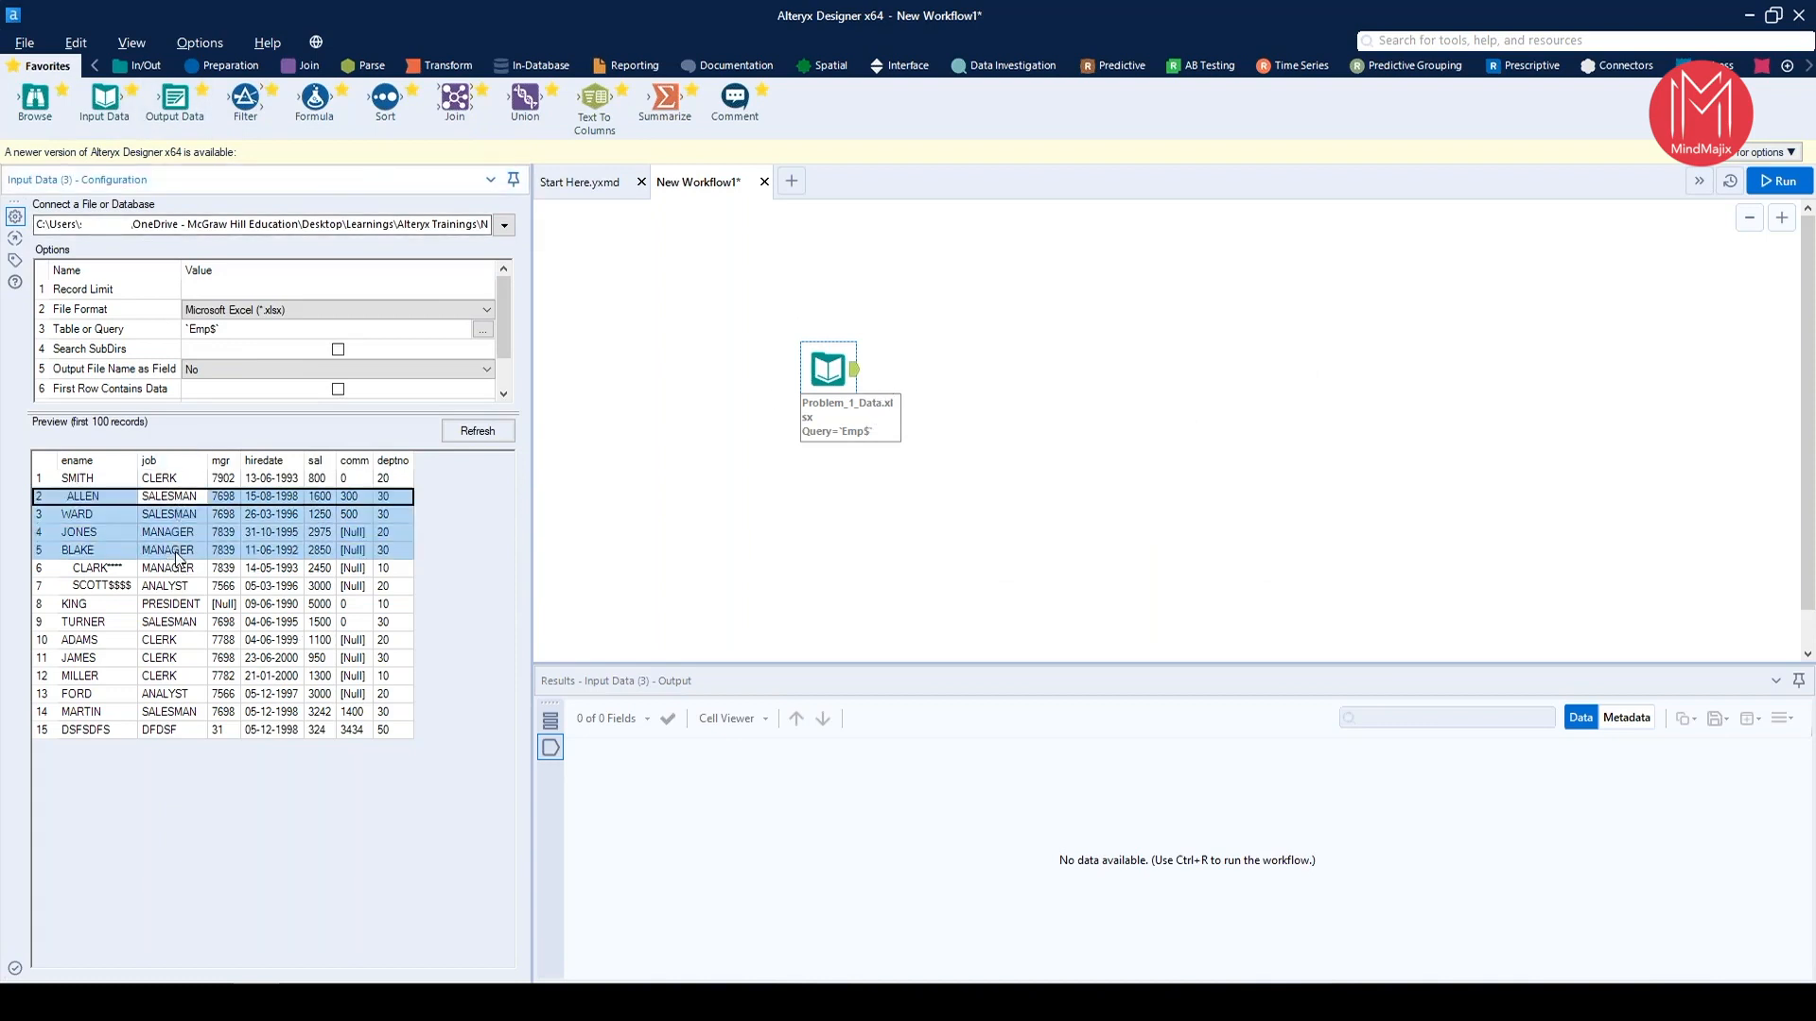
Highlight preview records 4 to 6 and add a Filter tool connected to the Problem_1_Data.xlsx input
left_click_drag(186, 537, 187, 570)
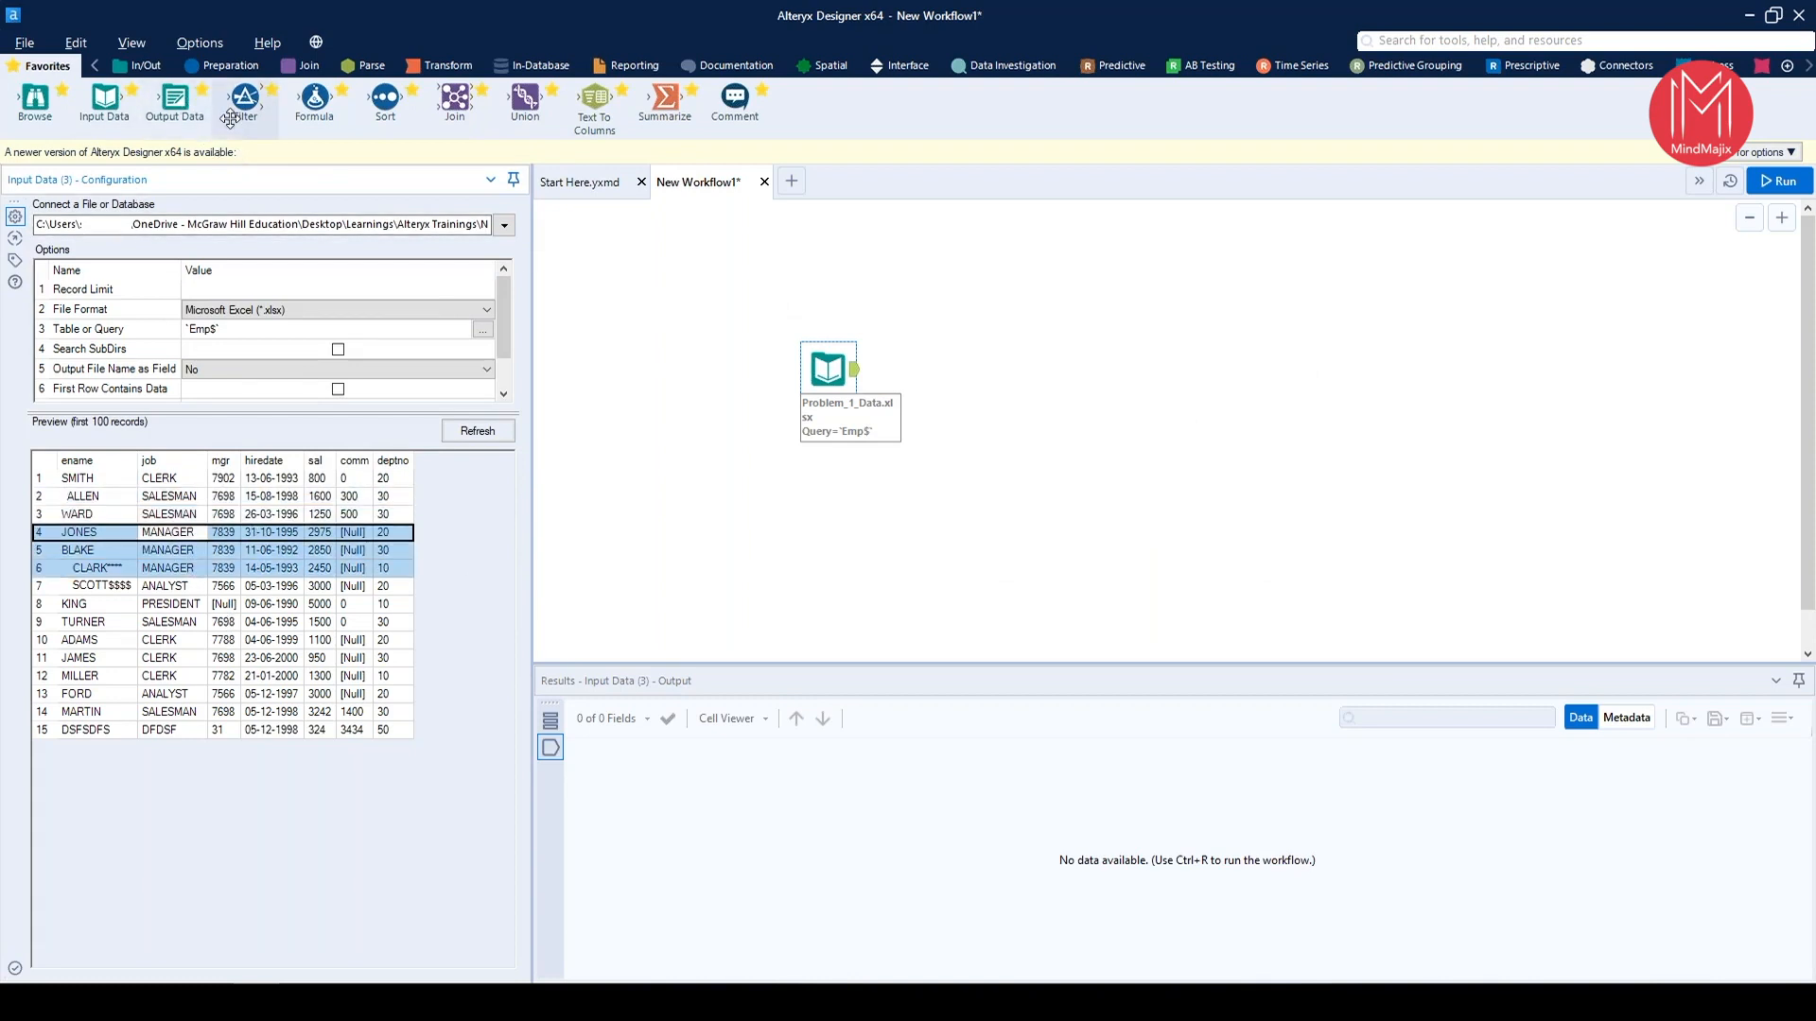
left_click_drag(230, 117, 955, 370)
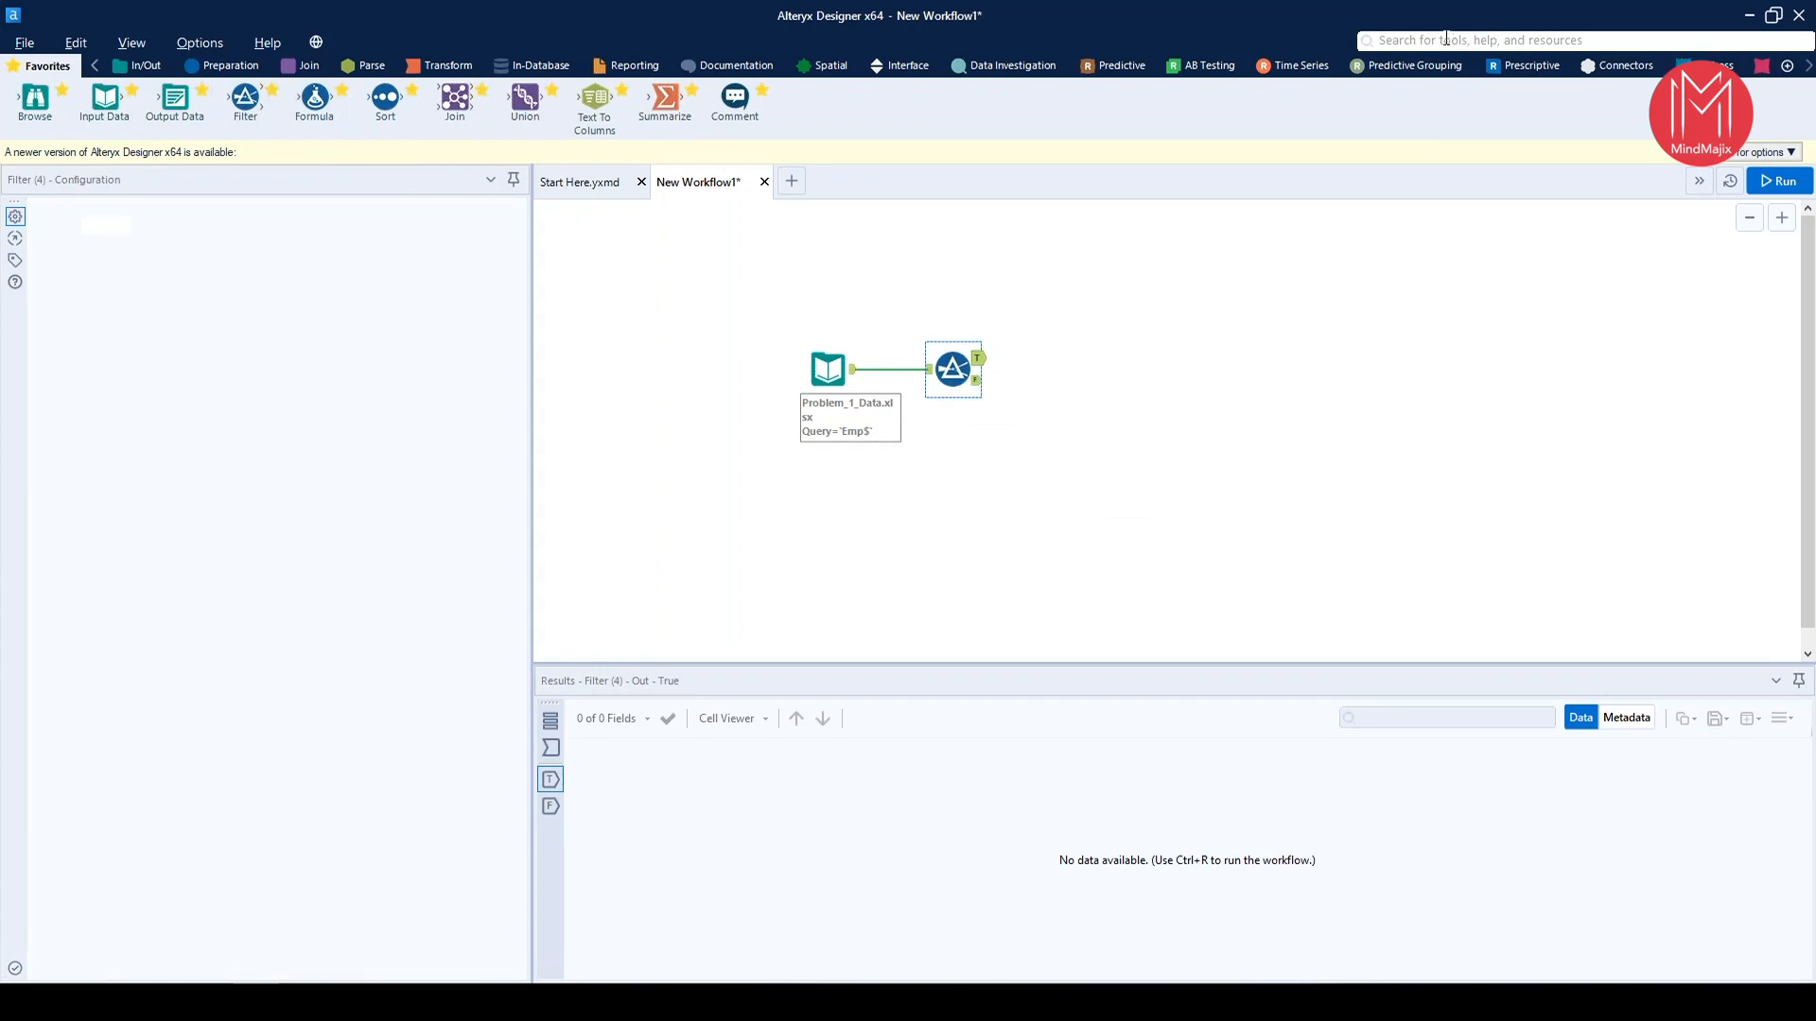
Look through the In/Out, Preparation, Parse and Transform tool categories and search the tools for "filter"
left_click(146, 66)
left_click(232, 66)
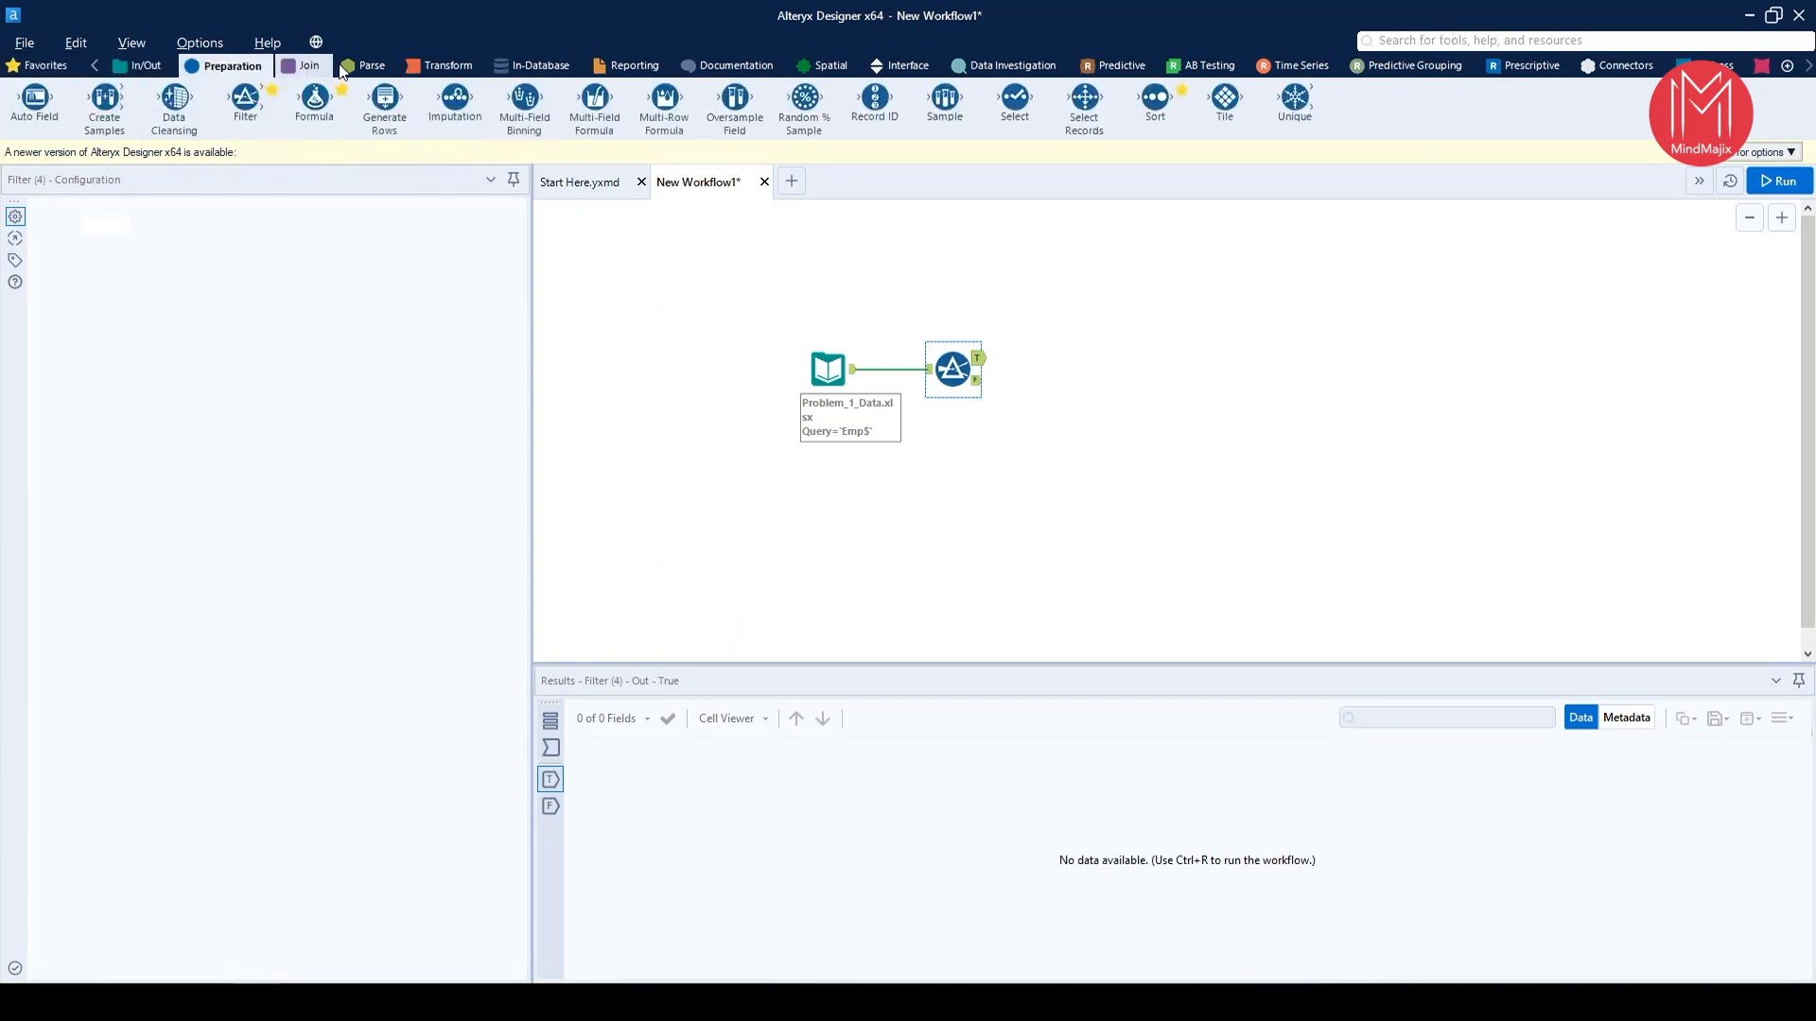
left_click(364, 65)
left_click(441, 65)
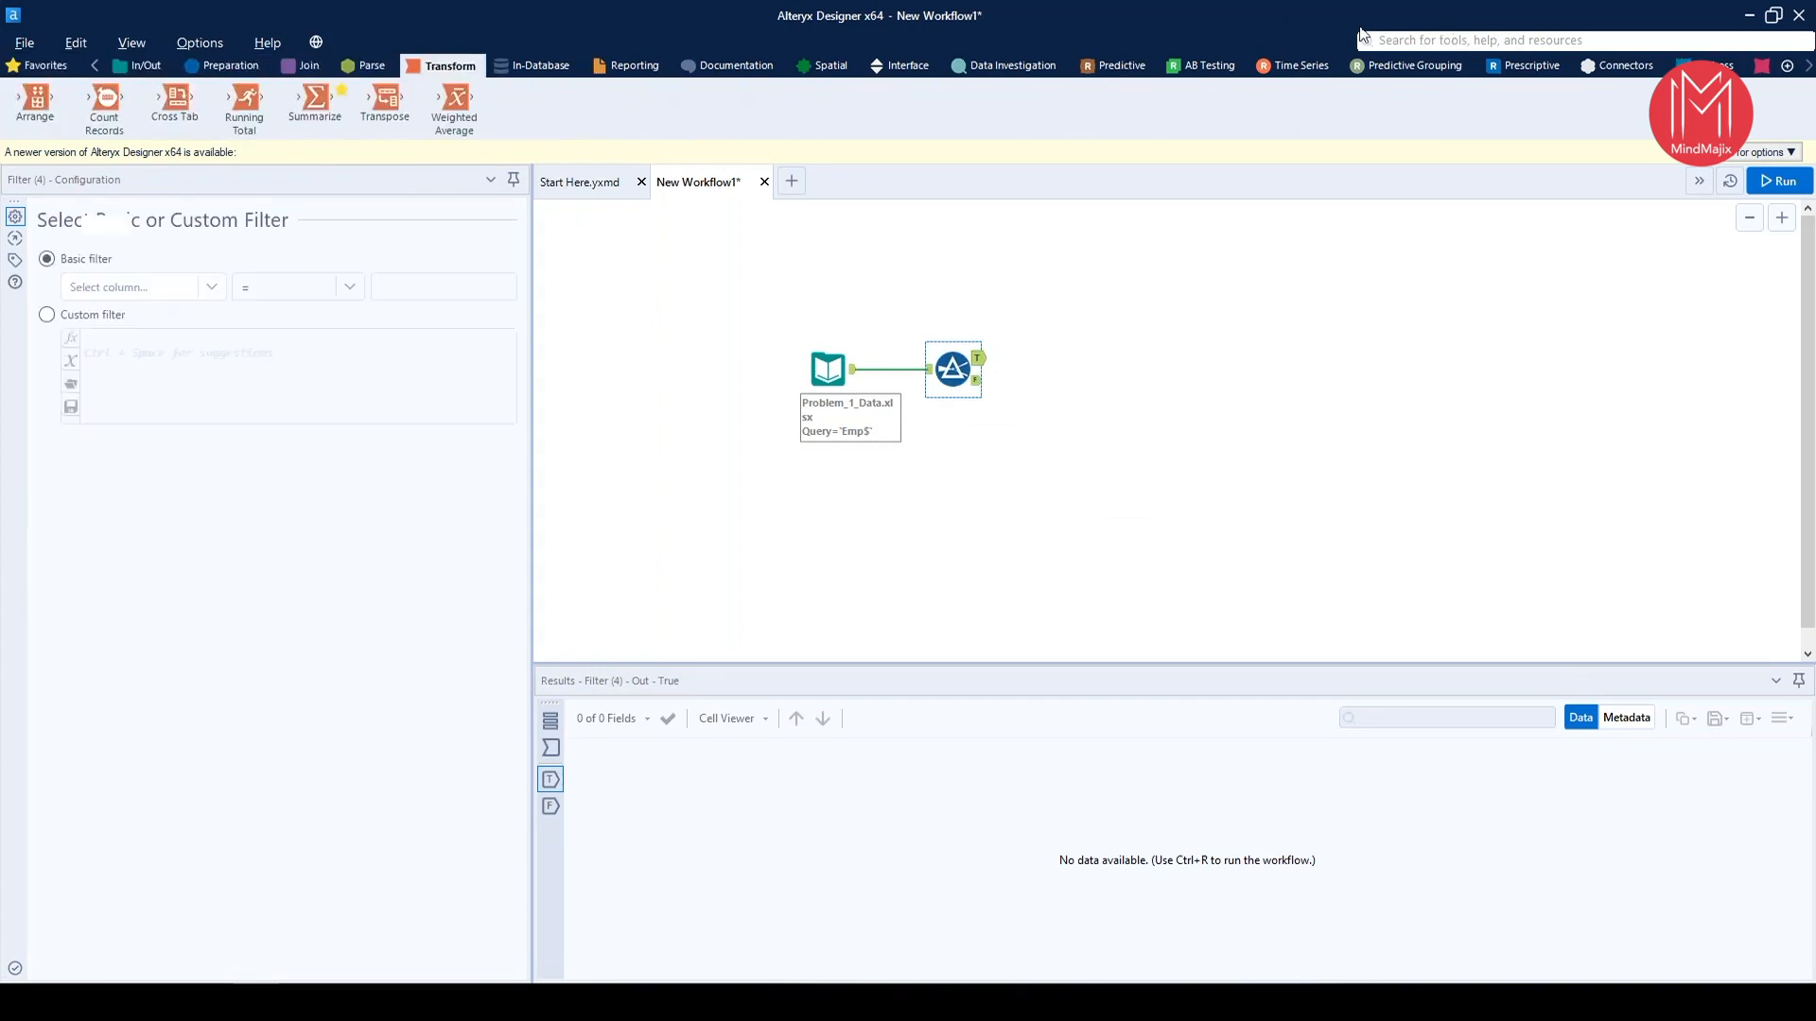
left_click(1418, 36)
type("filter")
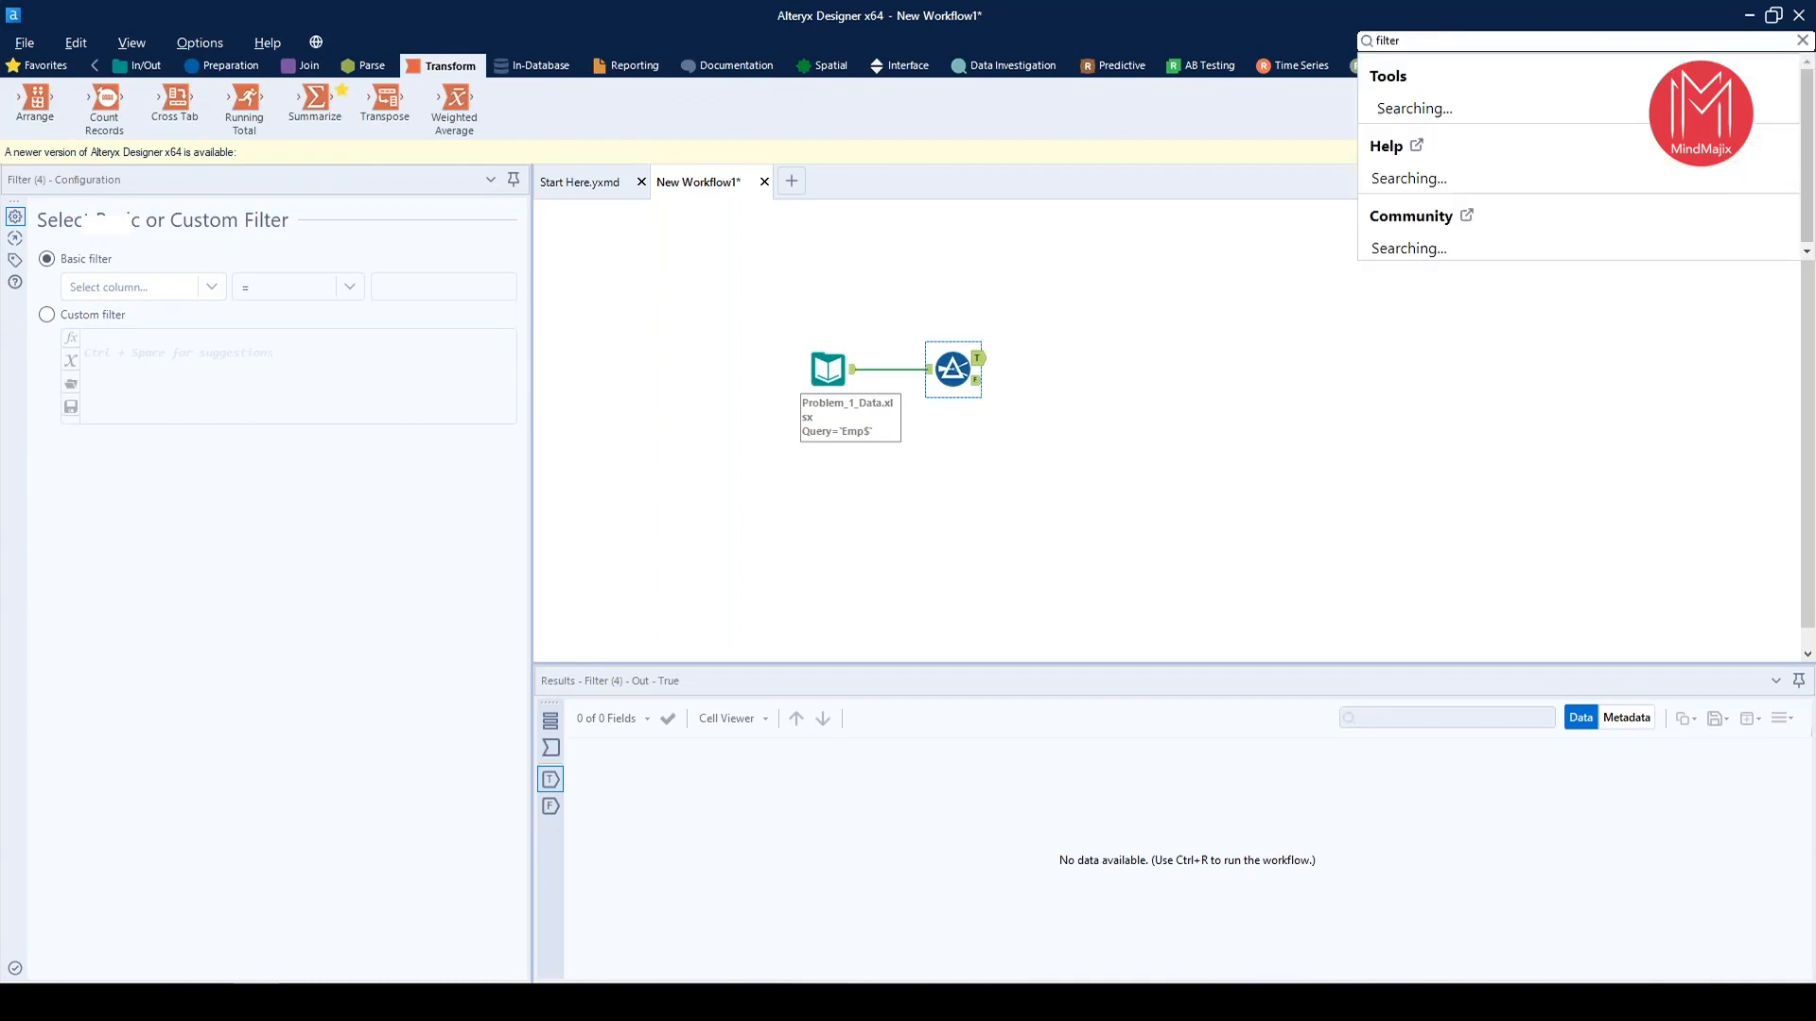
key("Return")
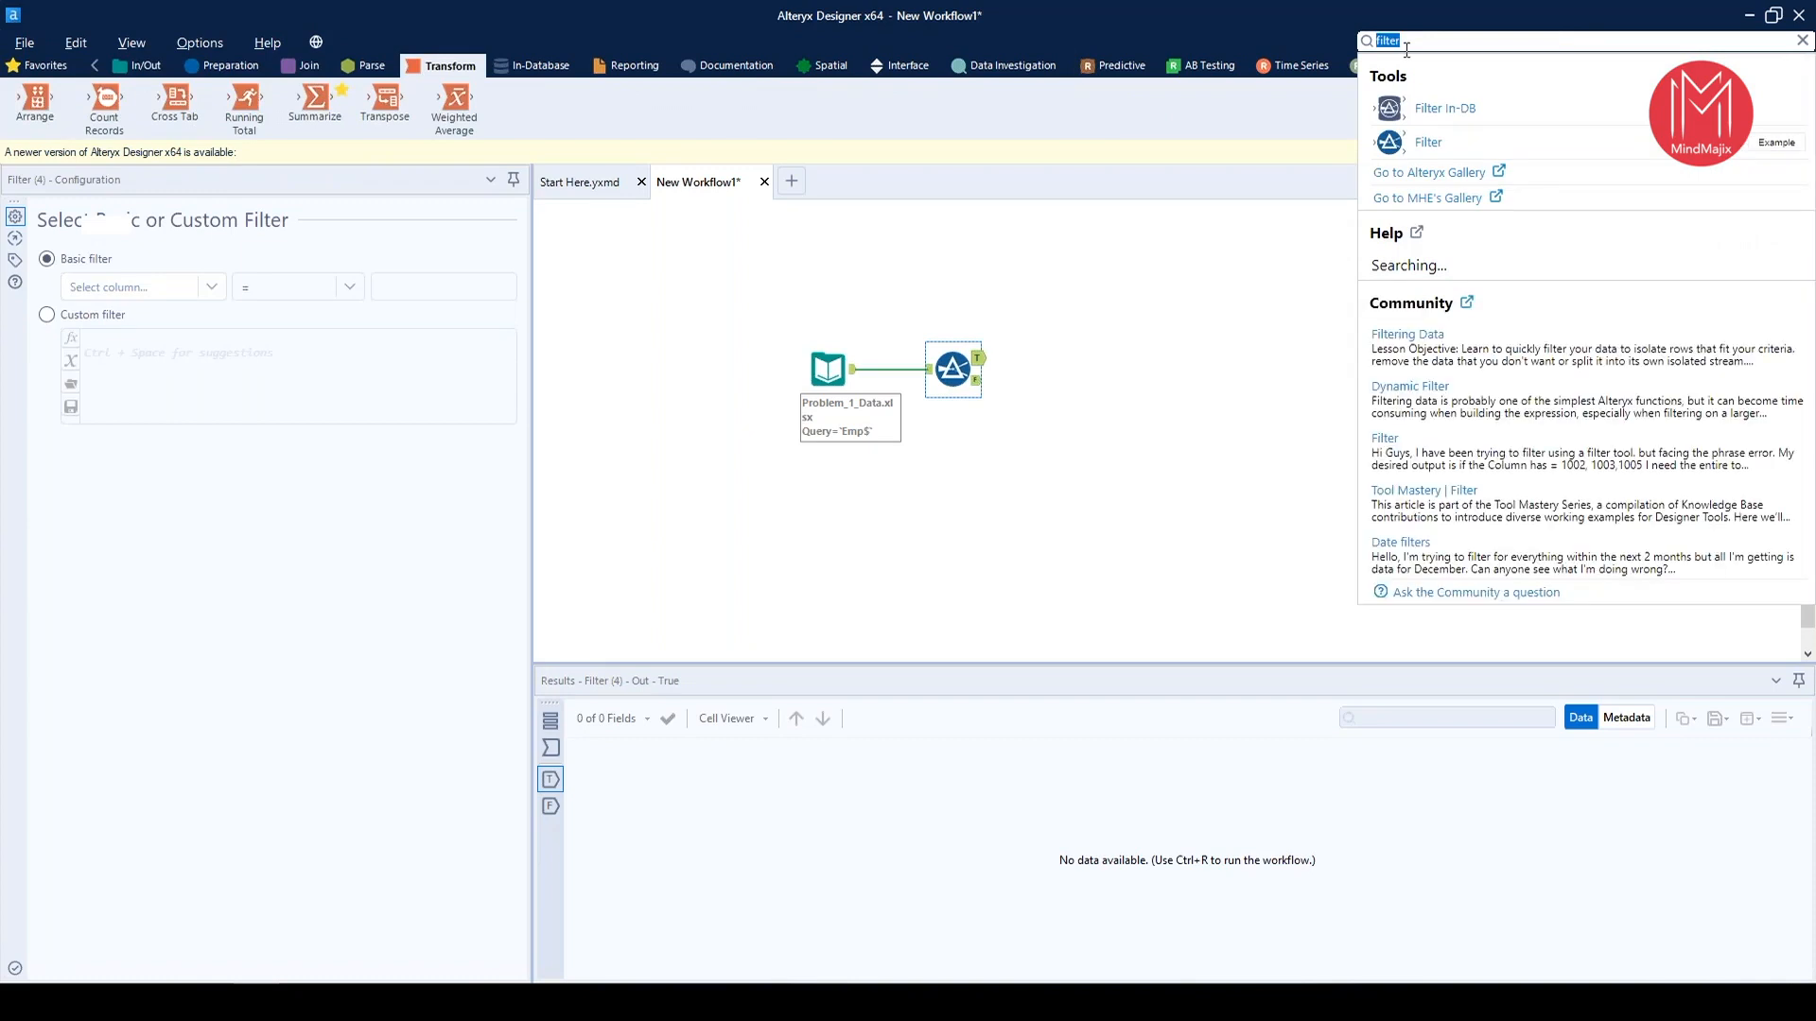
left_click(1296, 33)
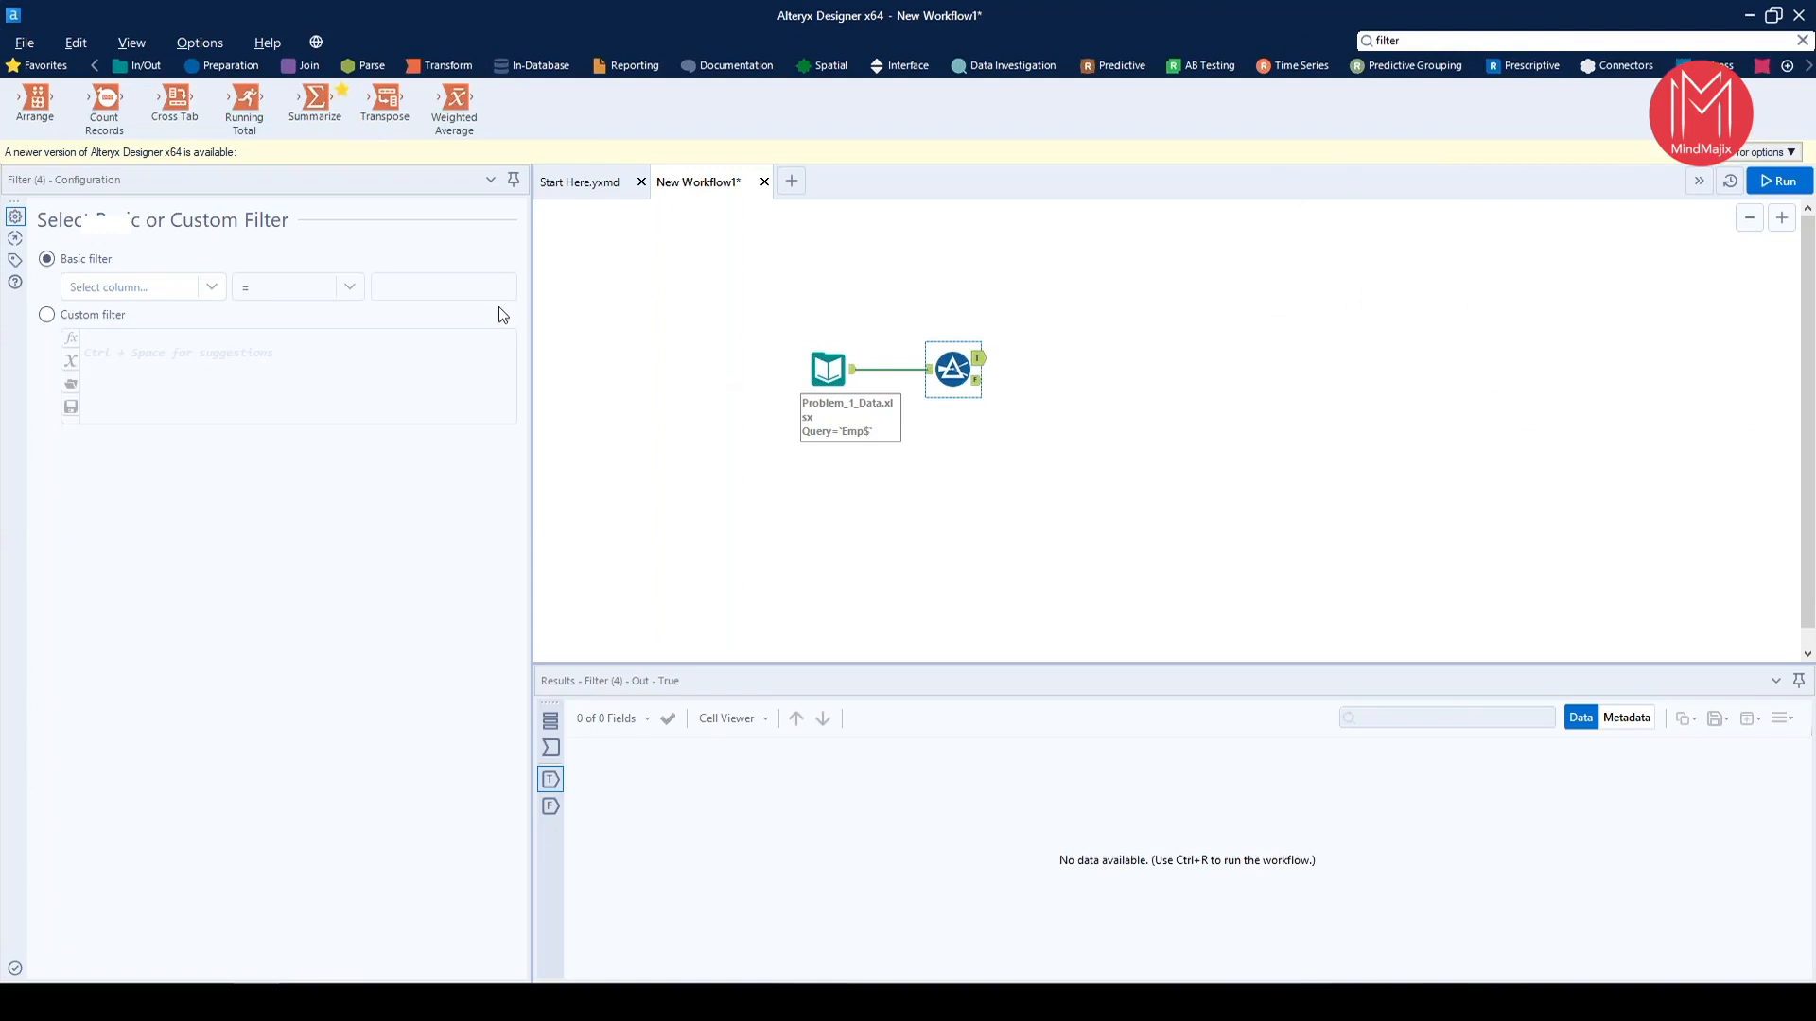
Check the available columns against the input data and set the Filter tool's basic condition to job Equals MANAGER
left_click(178, 289)
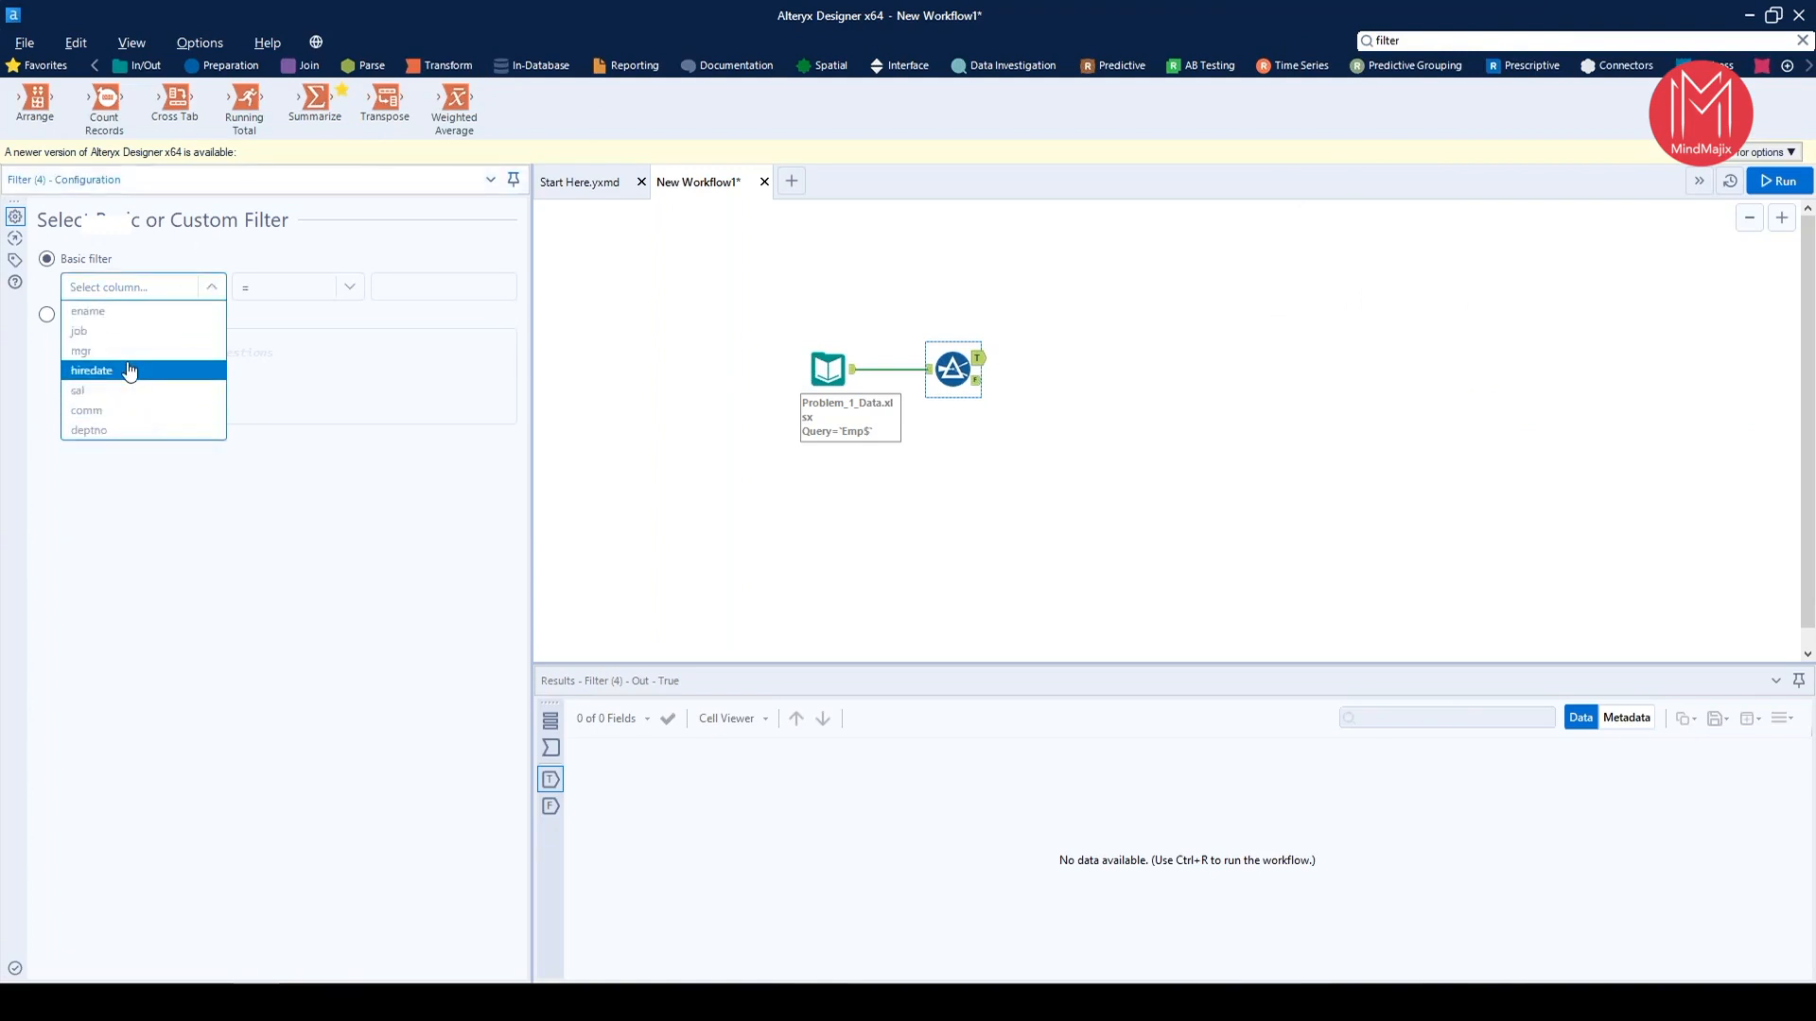
left_click(889, 428)
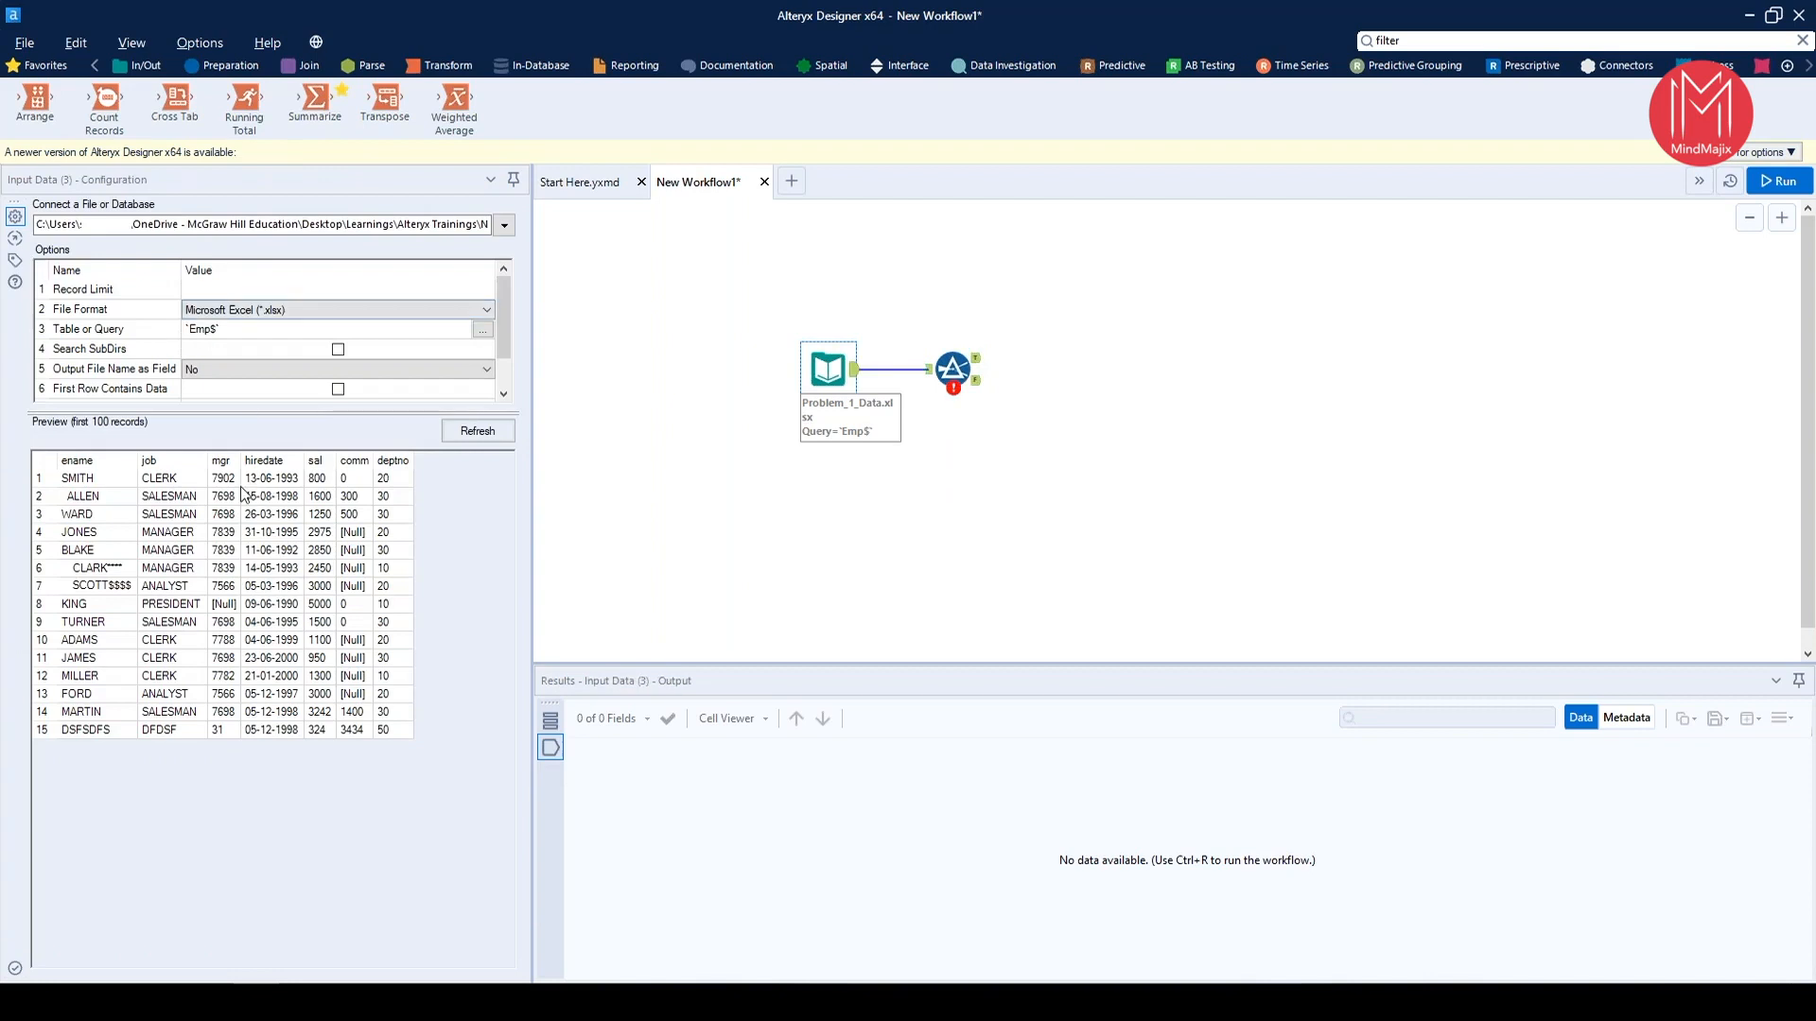
left_click(952, 368)
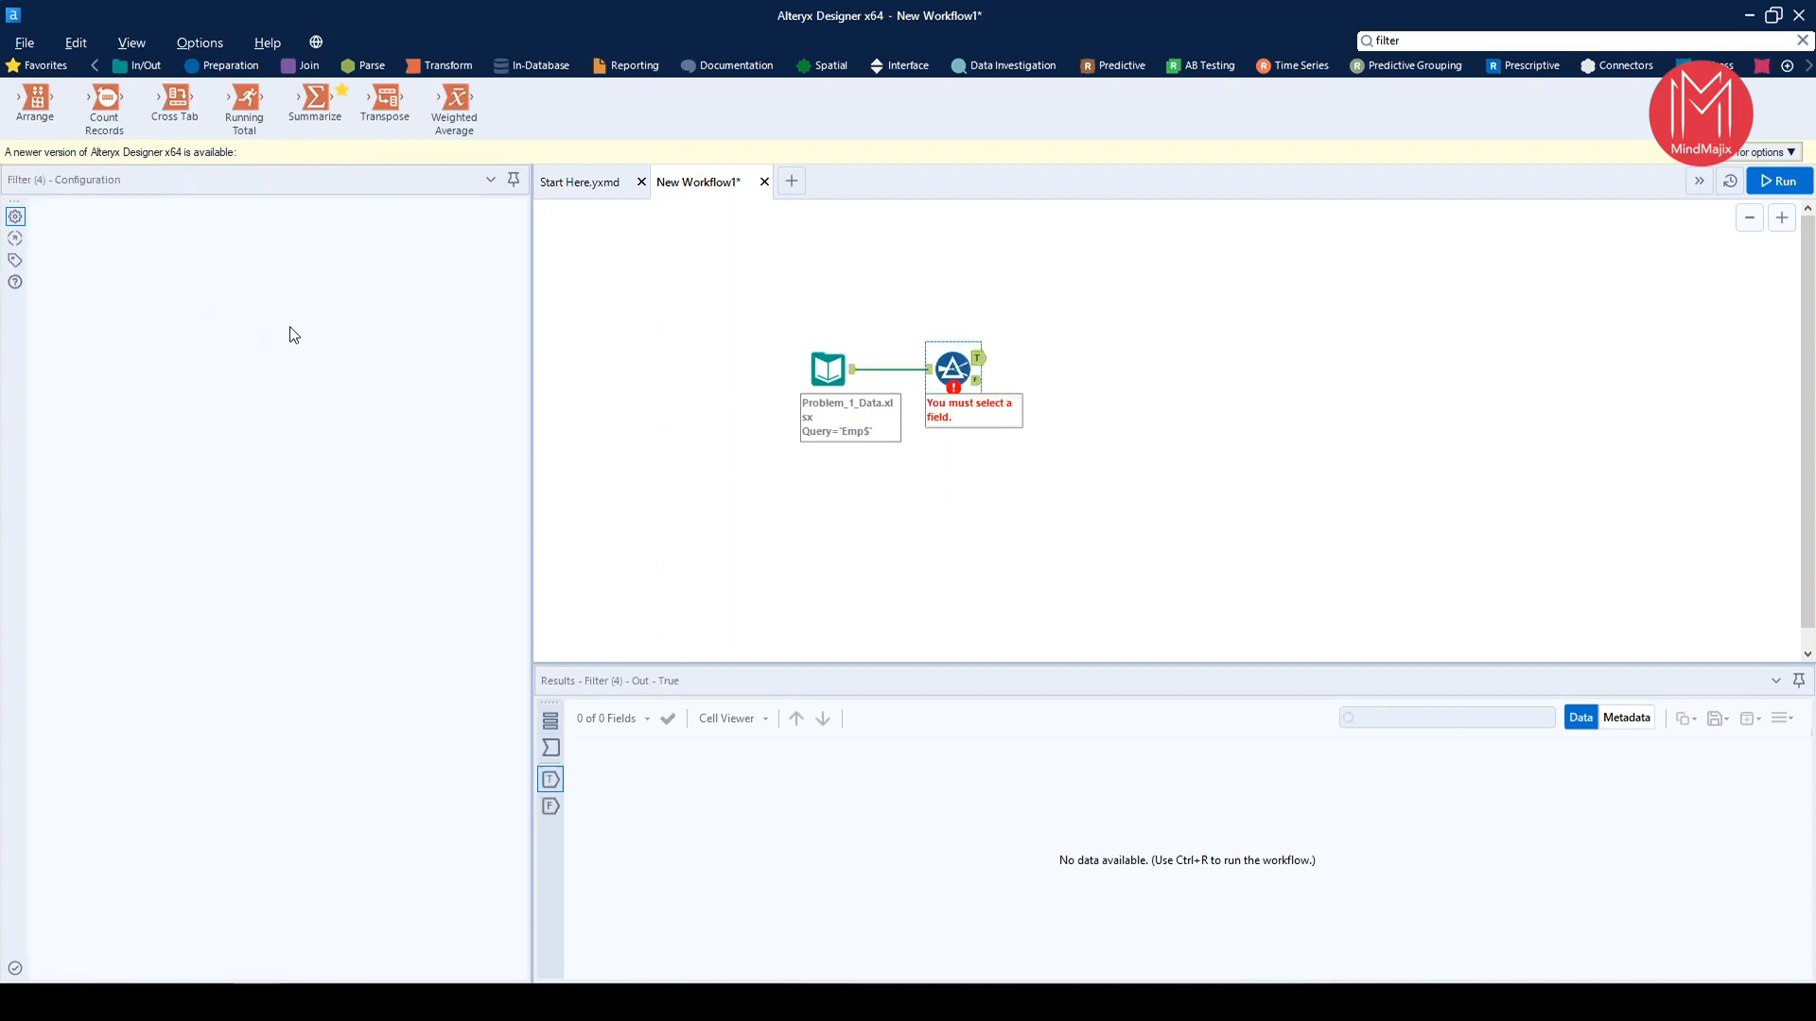
left_click(184, 288)
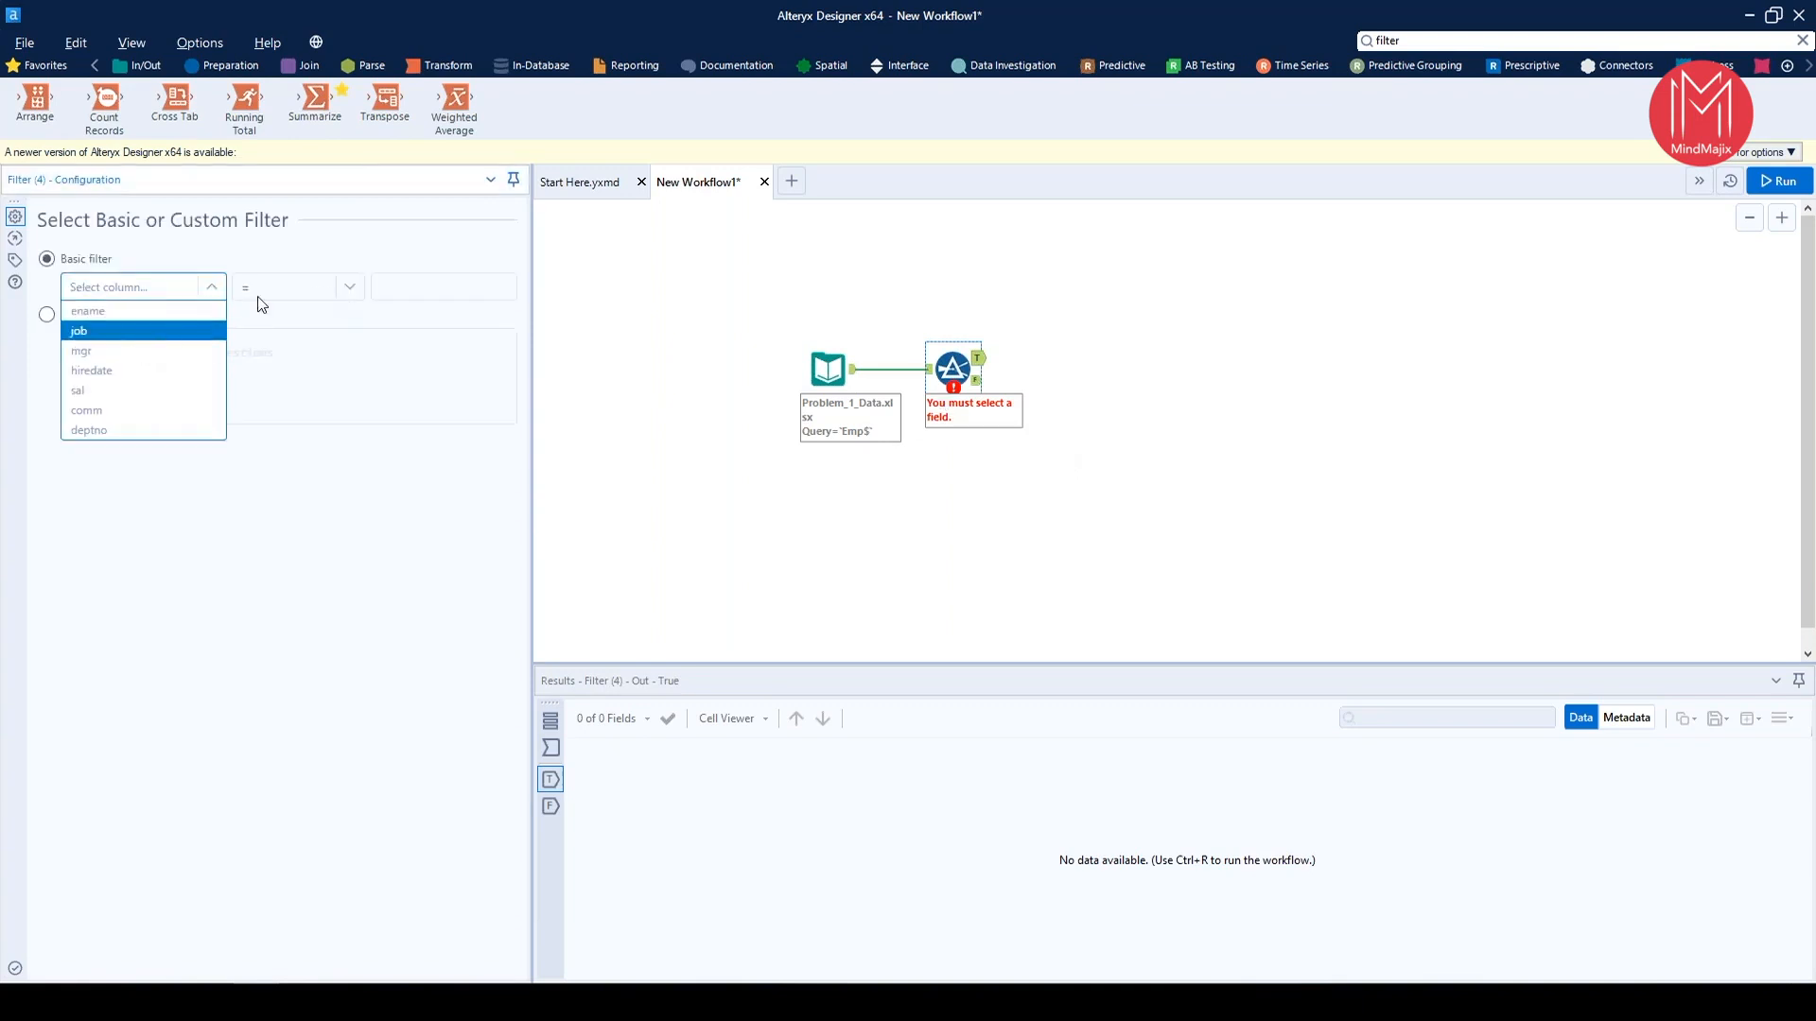
left_click(78, 331)
left_click(396, 297)
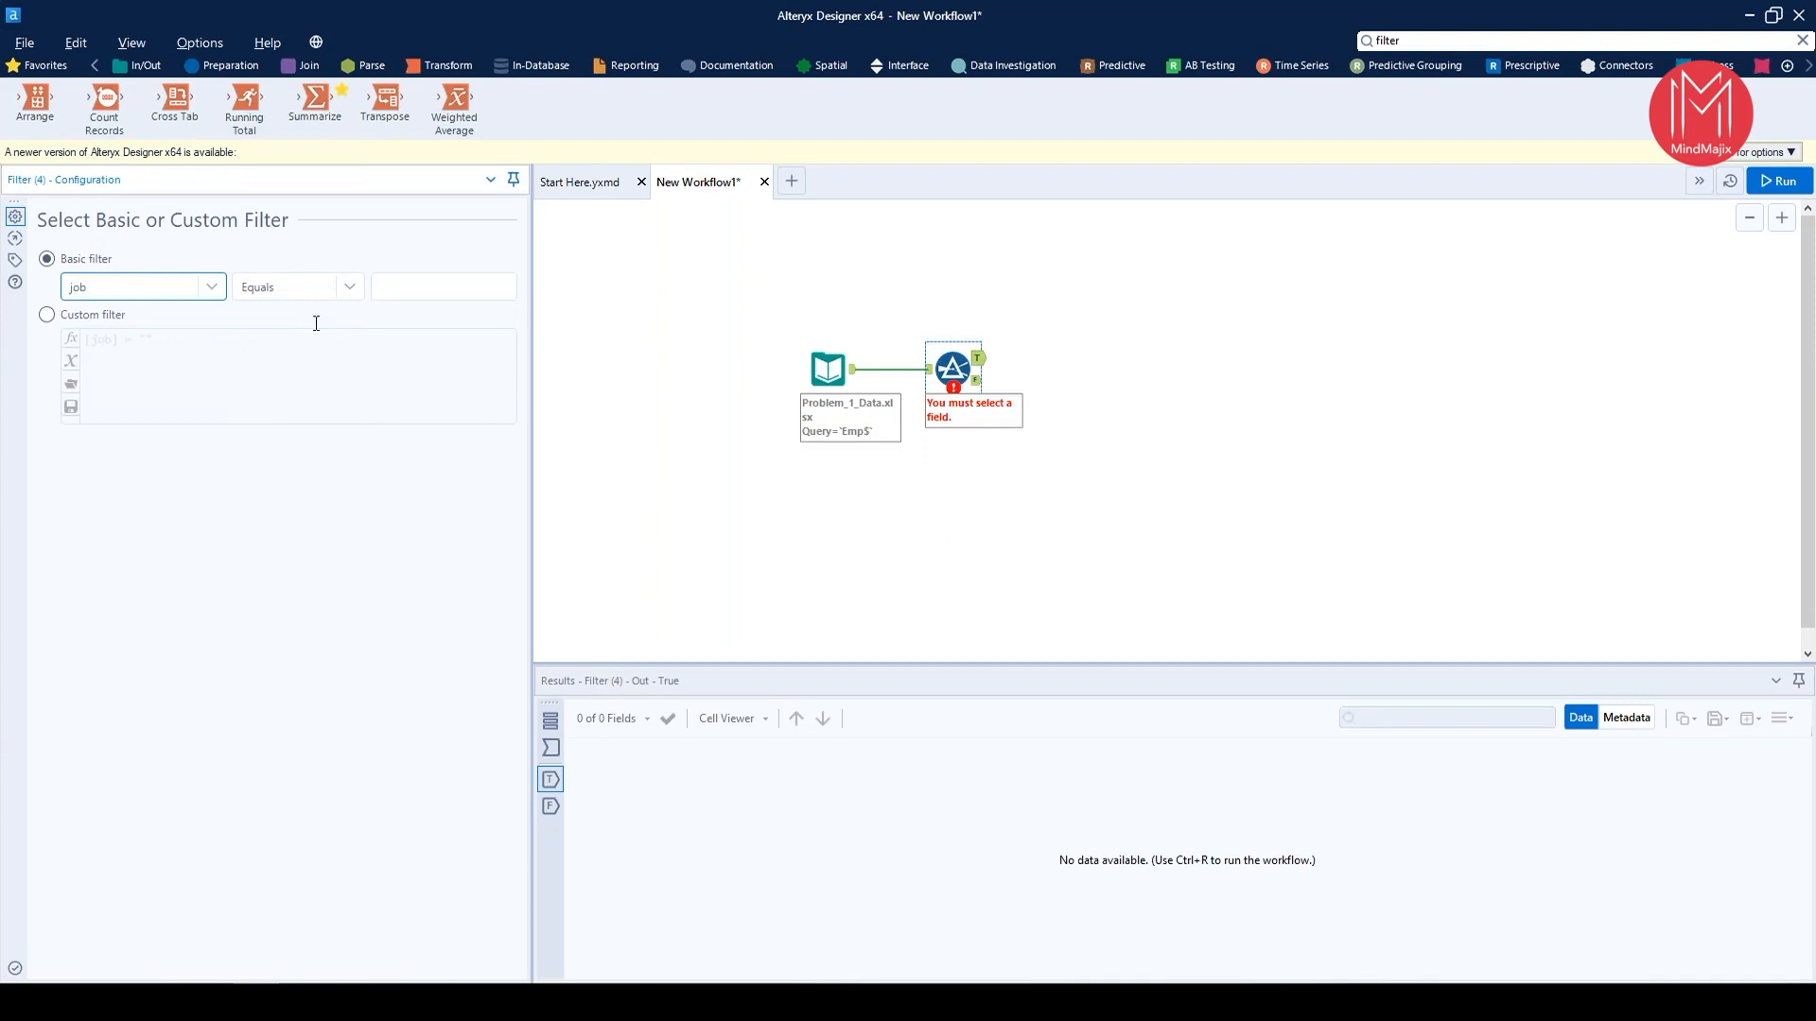
left_click(439, 282)
type("MANAGER")
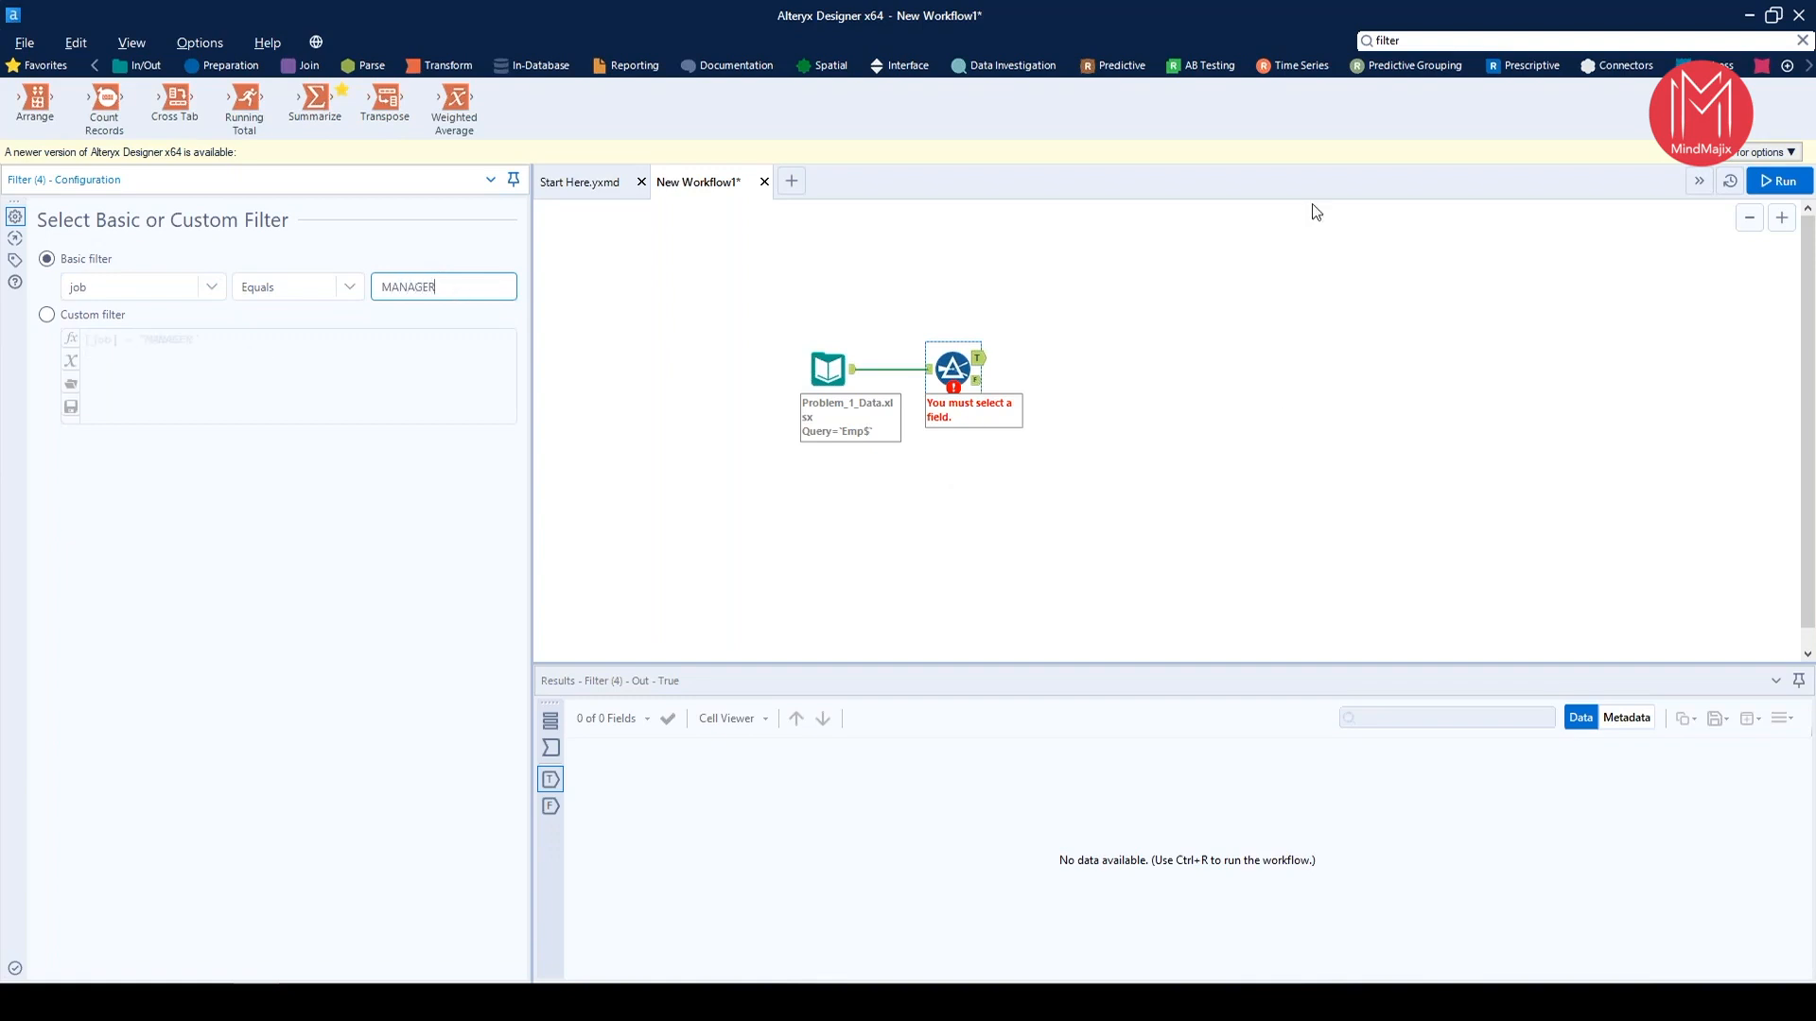
left_click_drag(854, 289, 1620, 576)
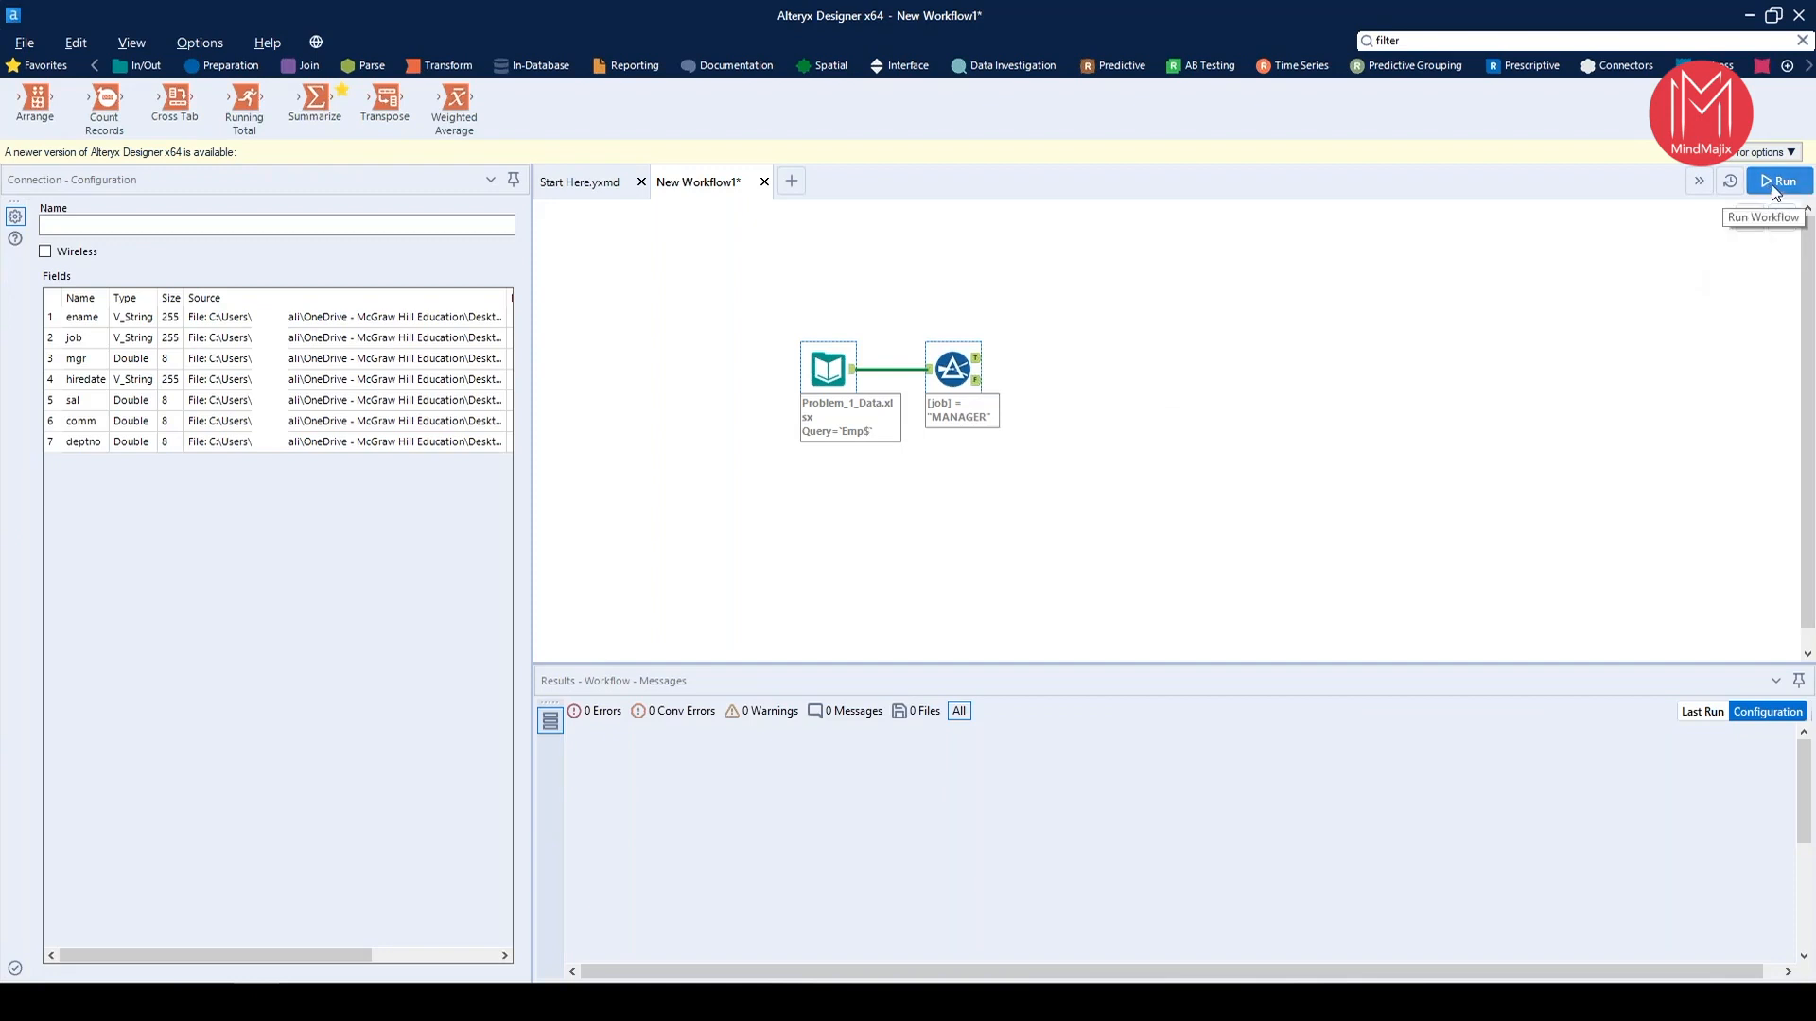
left_click(826, 380)
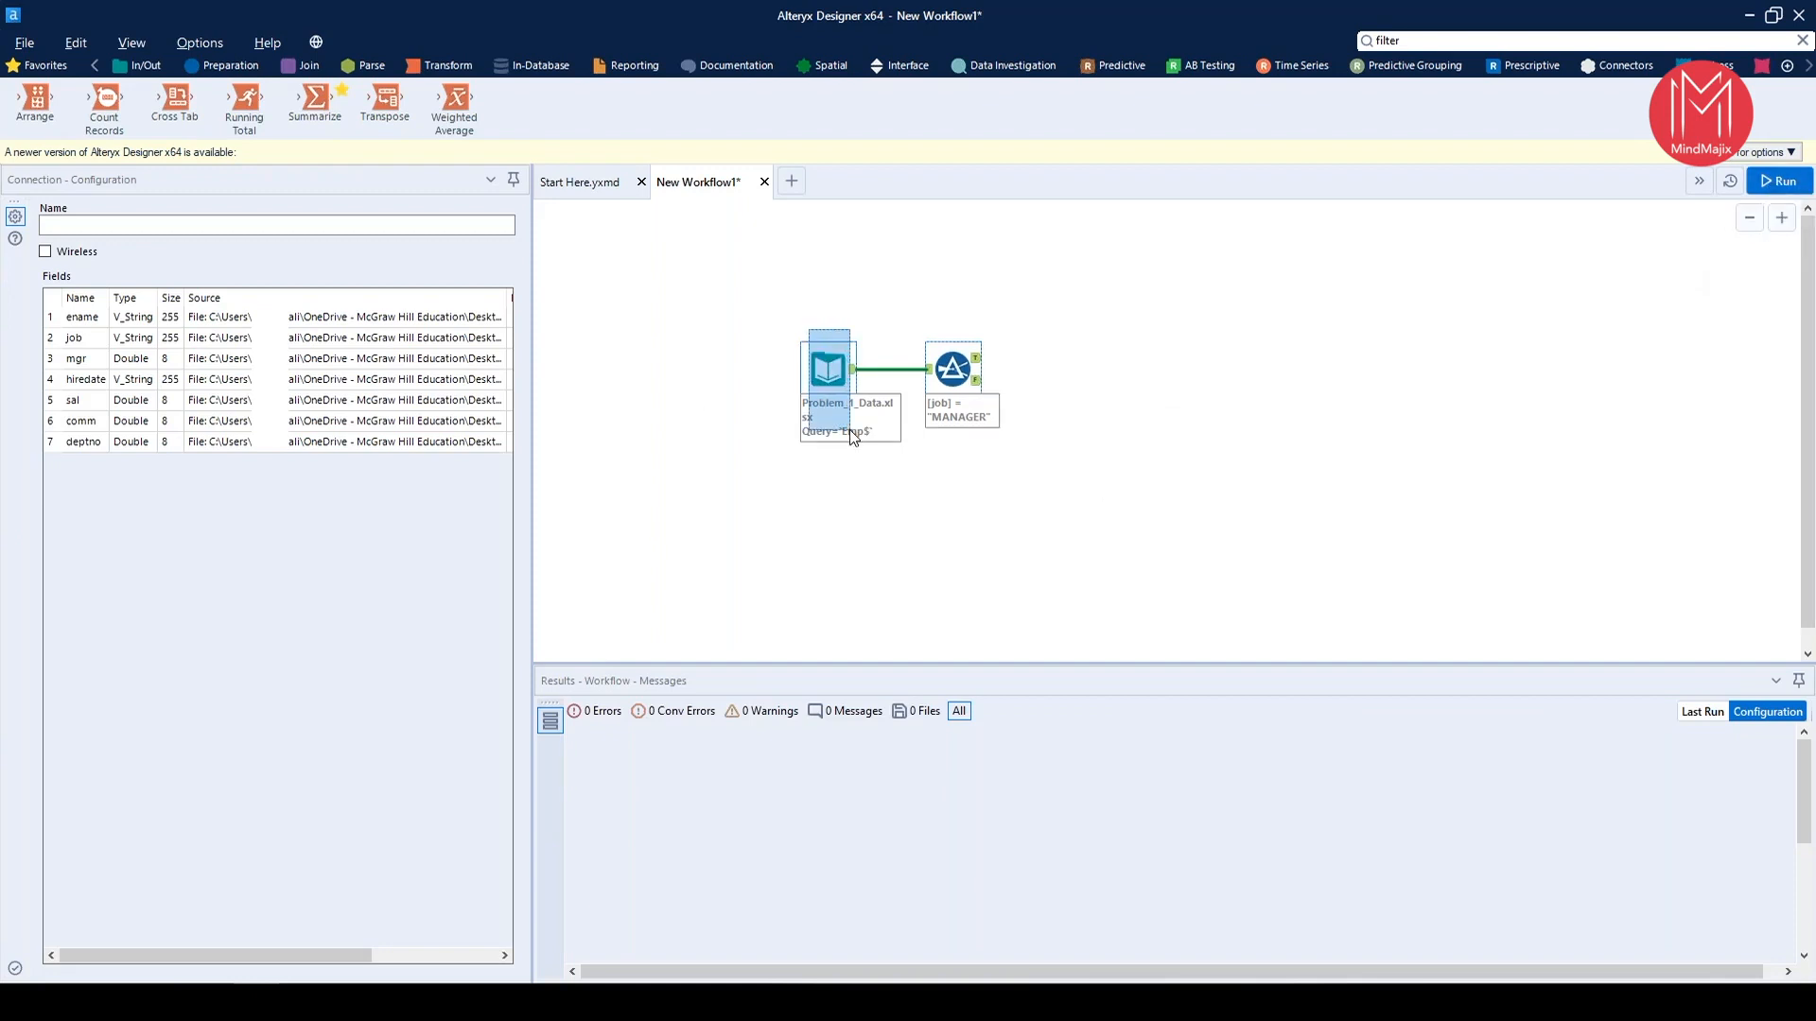
left_click_drag(944, 292, 1022, 565)
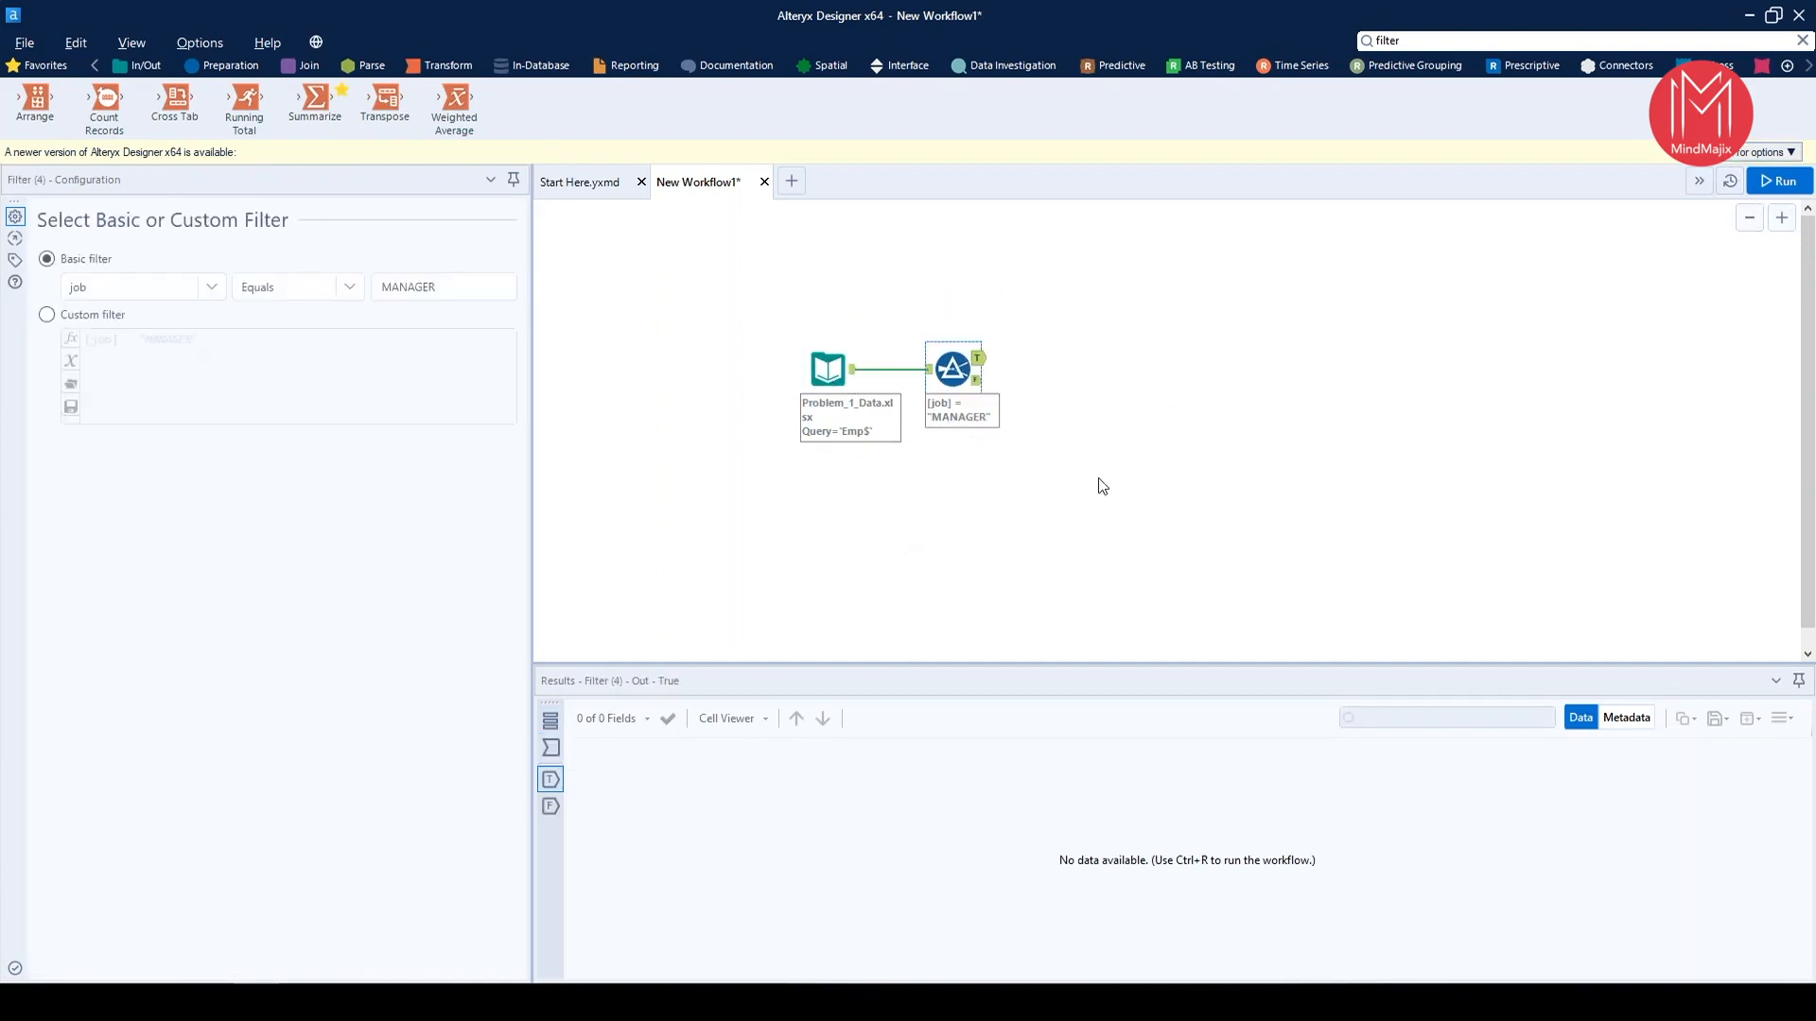
Try out a Cross Tab tool connected to the Filter's True output and delete it again
left_click_drag(175, 100, 1112, 358)
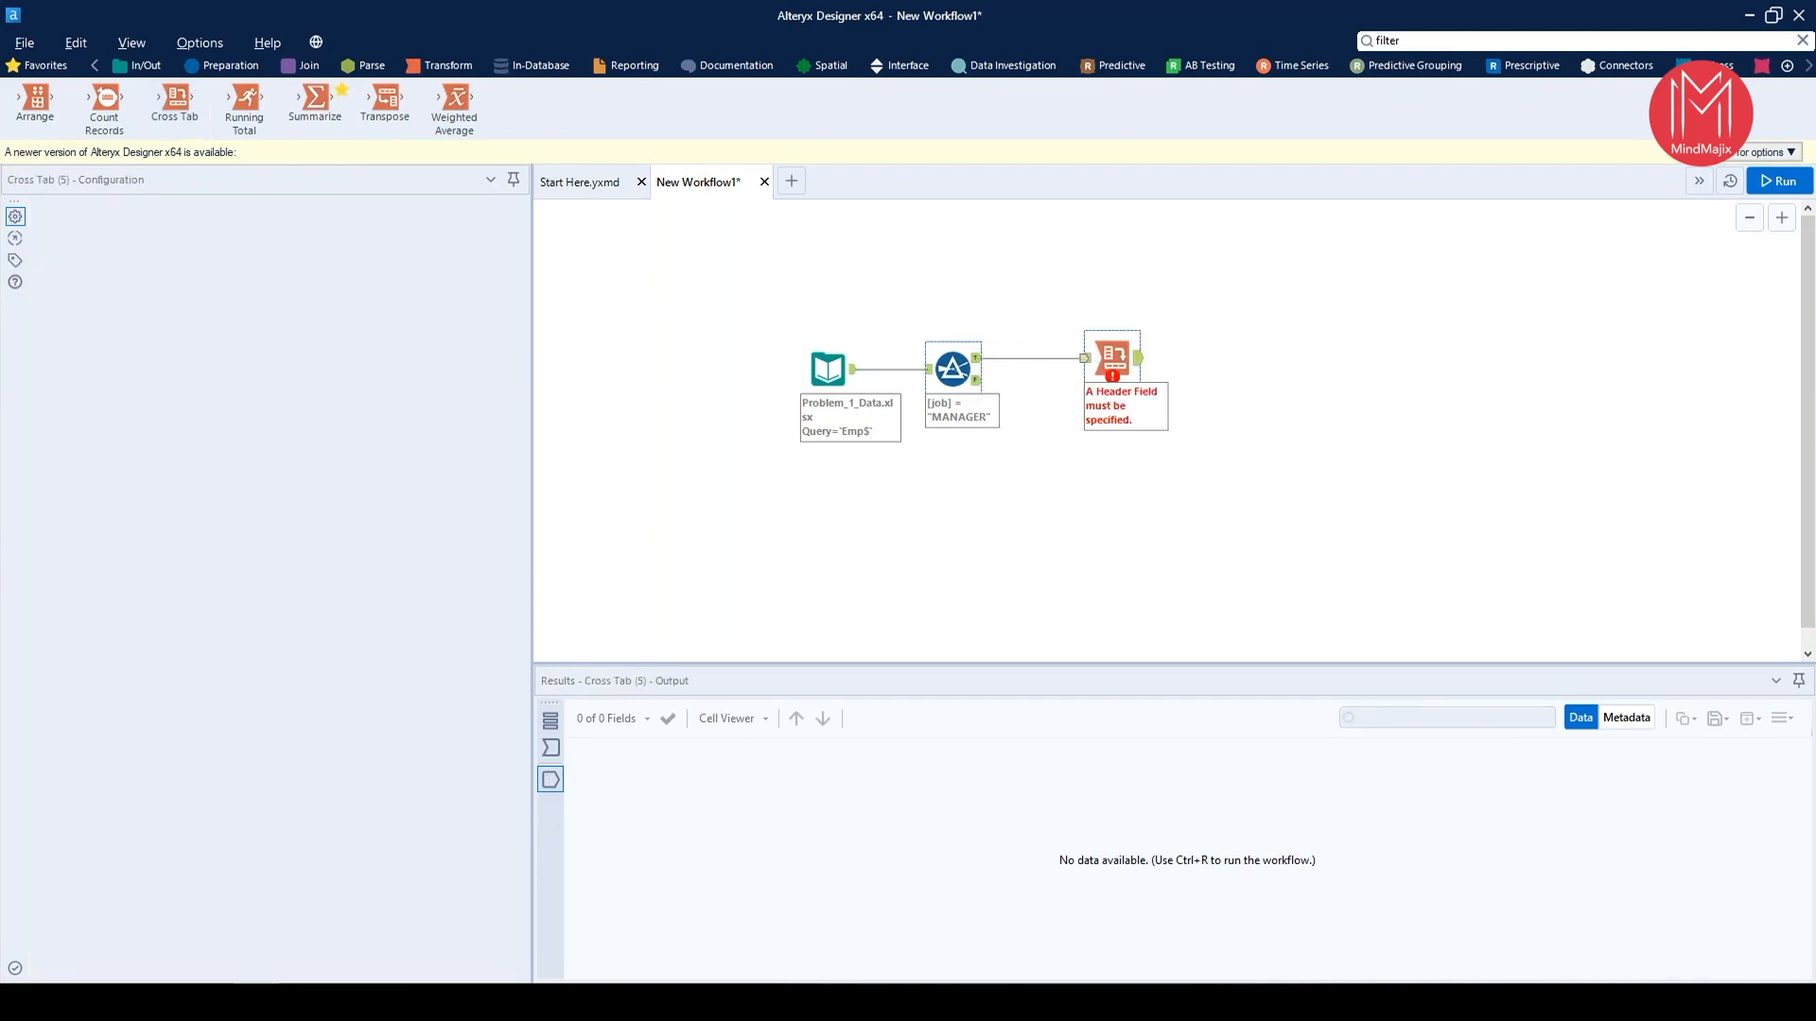
left_click_drag(979, 357, 1092, 369)
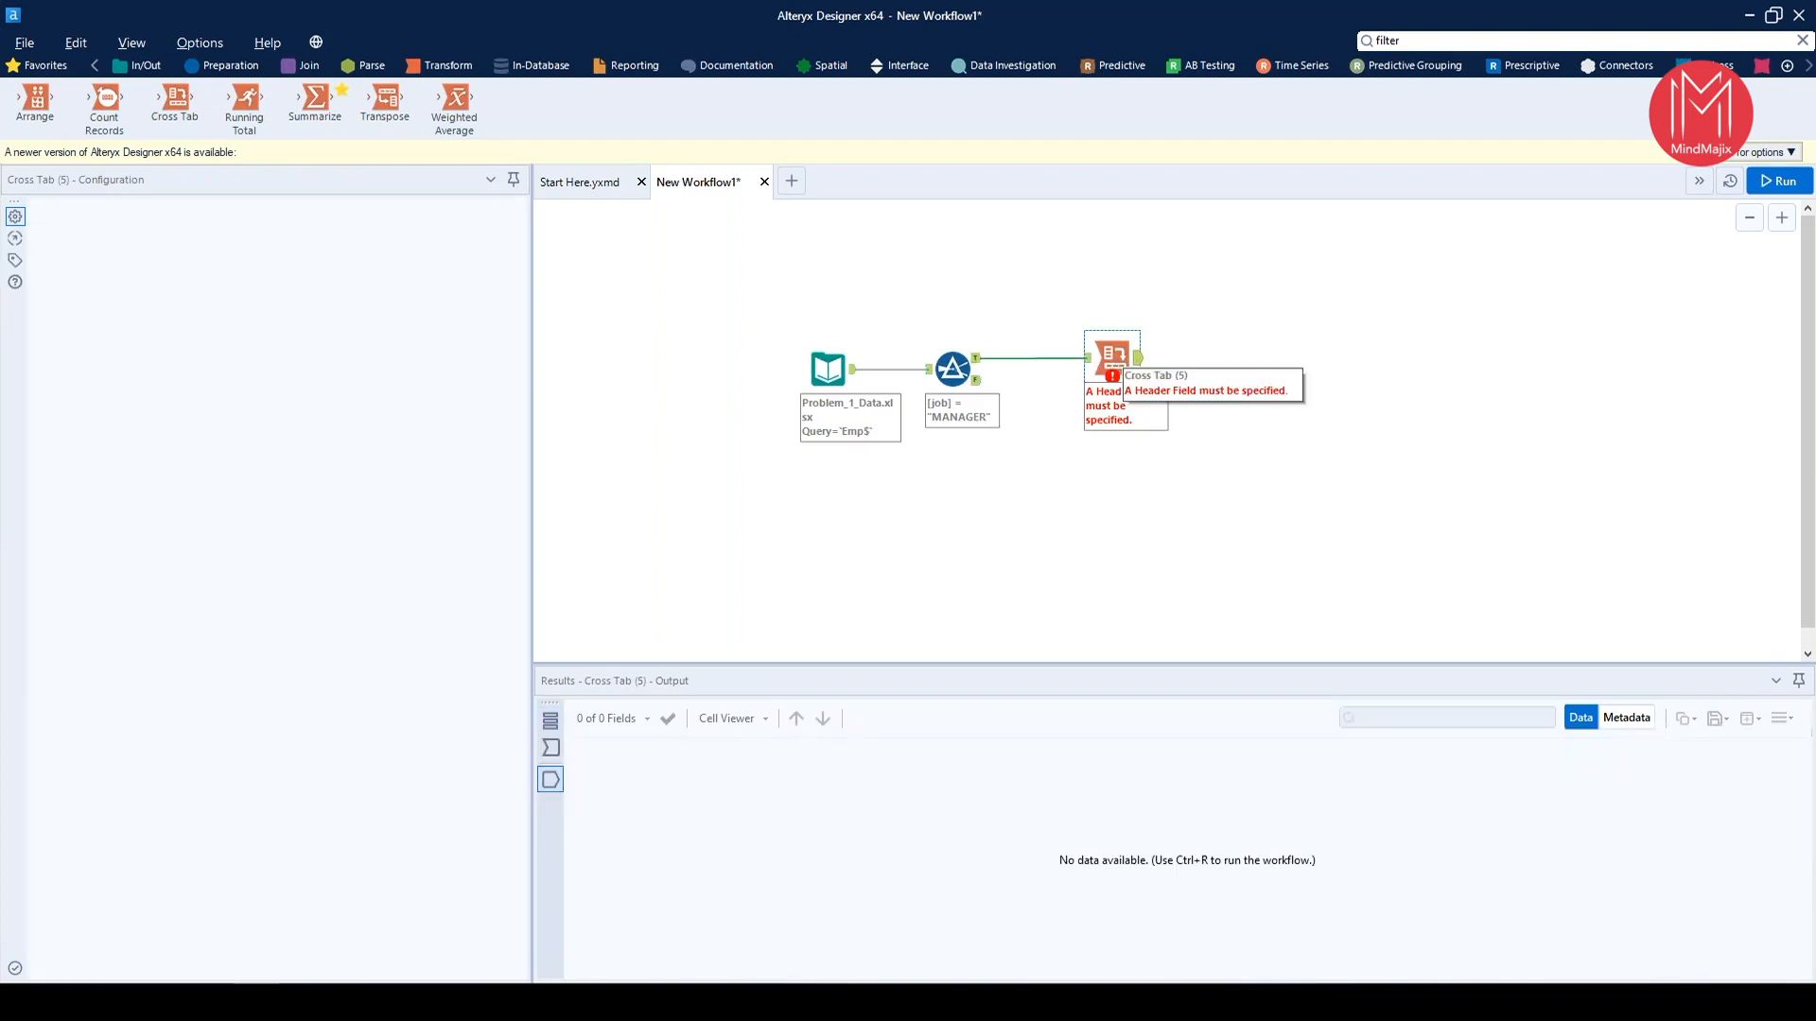
left_click(1173, 437)
key("Delete")
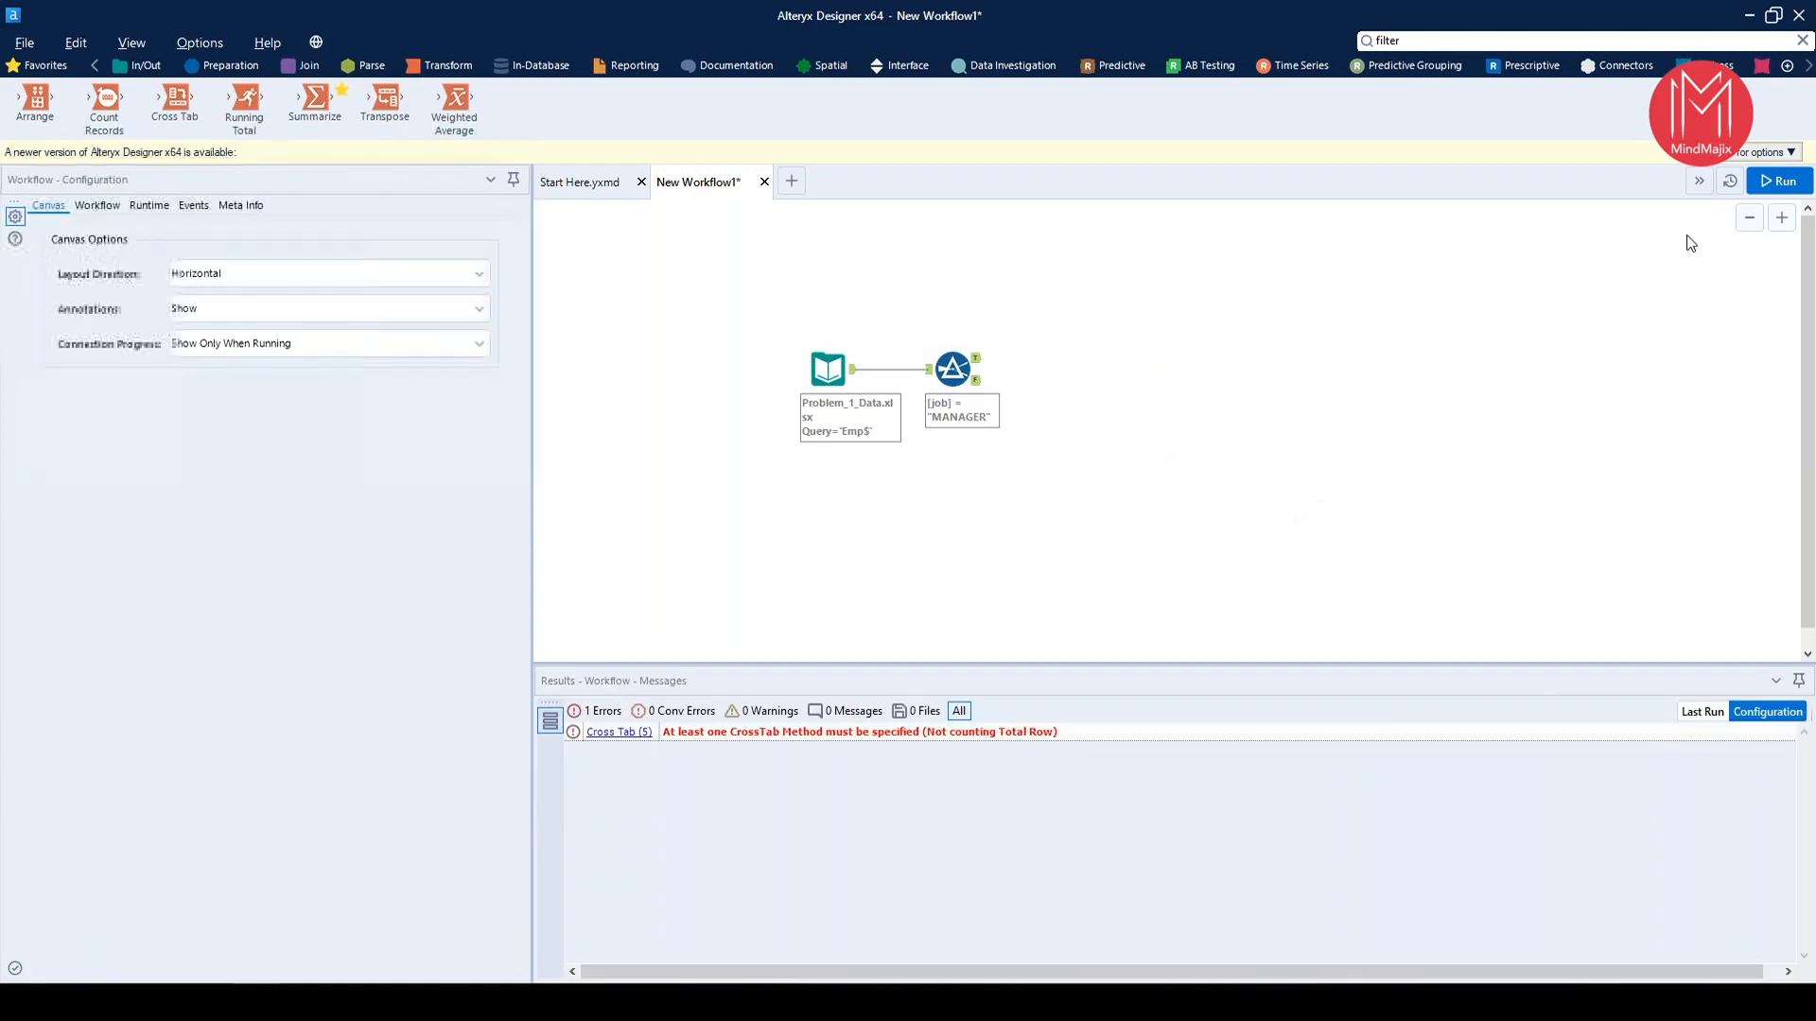
Run the workflow and inspect the records in the Filter's True output and its False output
left_click(1779, 180)
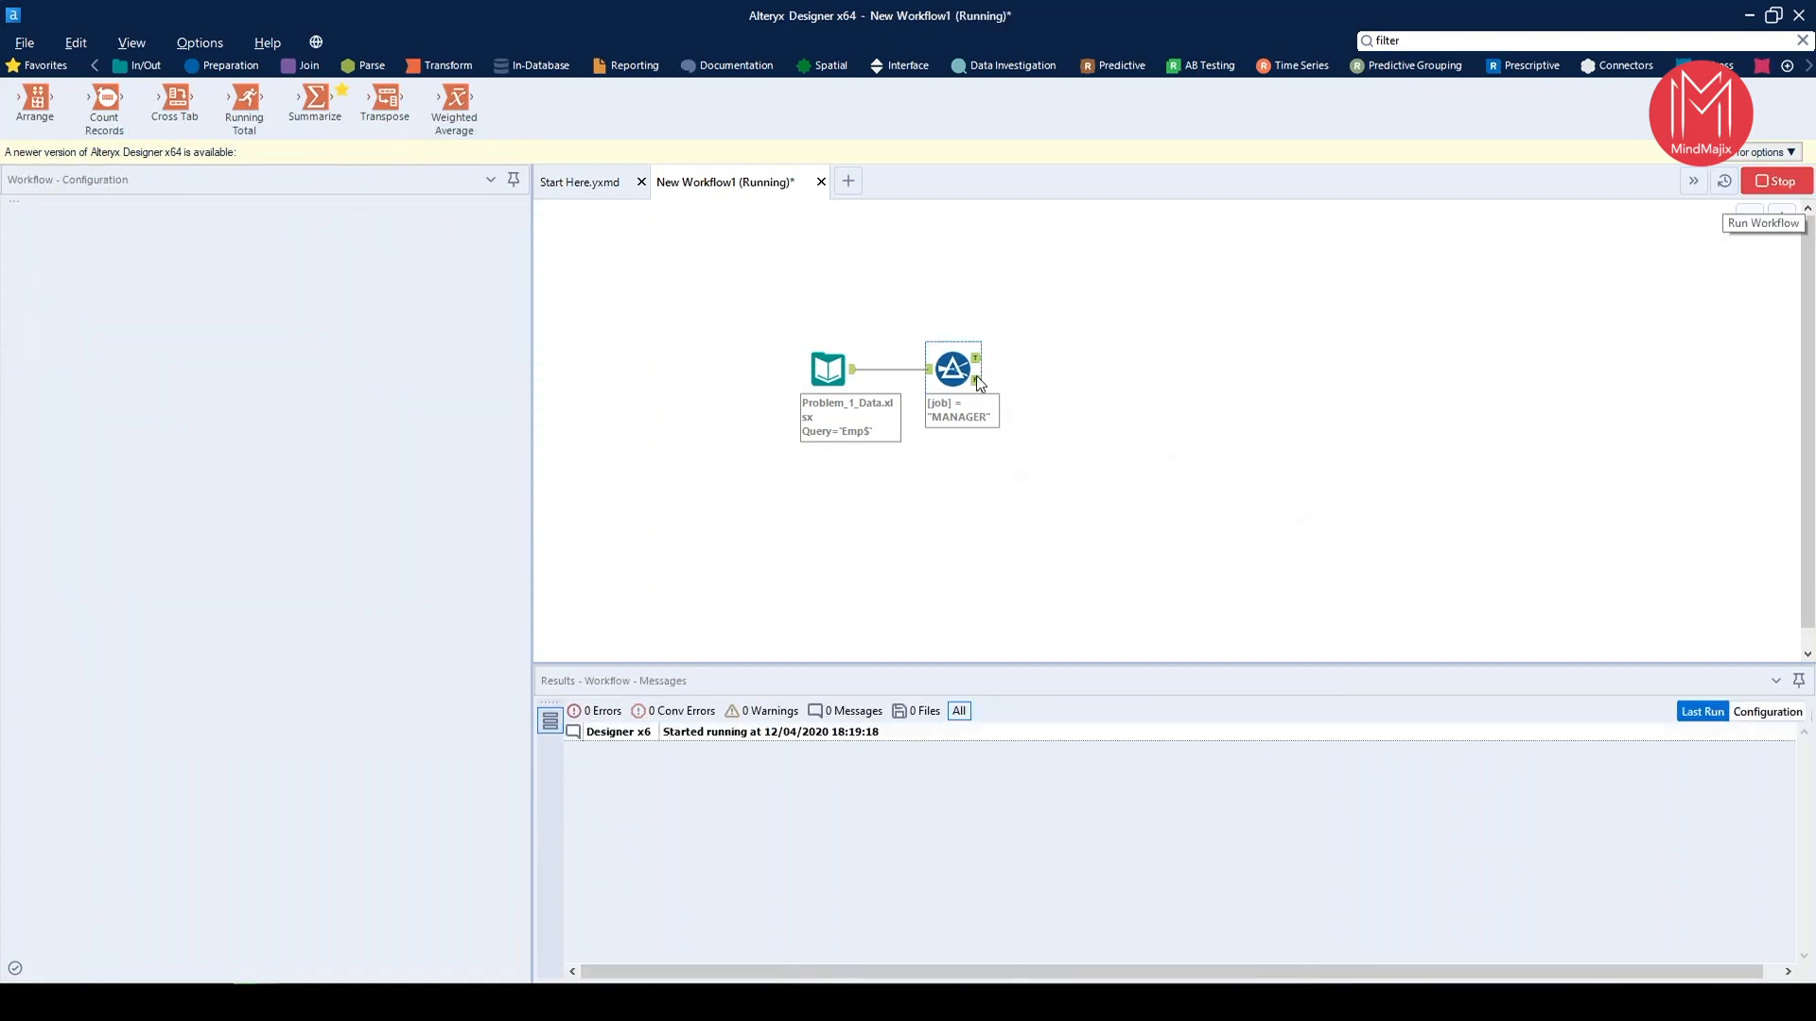
scroll(980, 394, "up", 3)
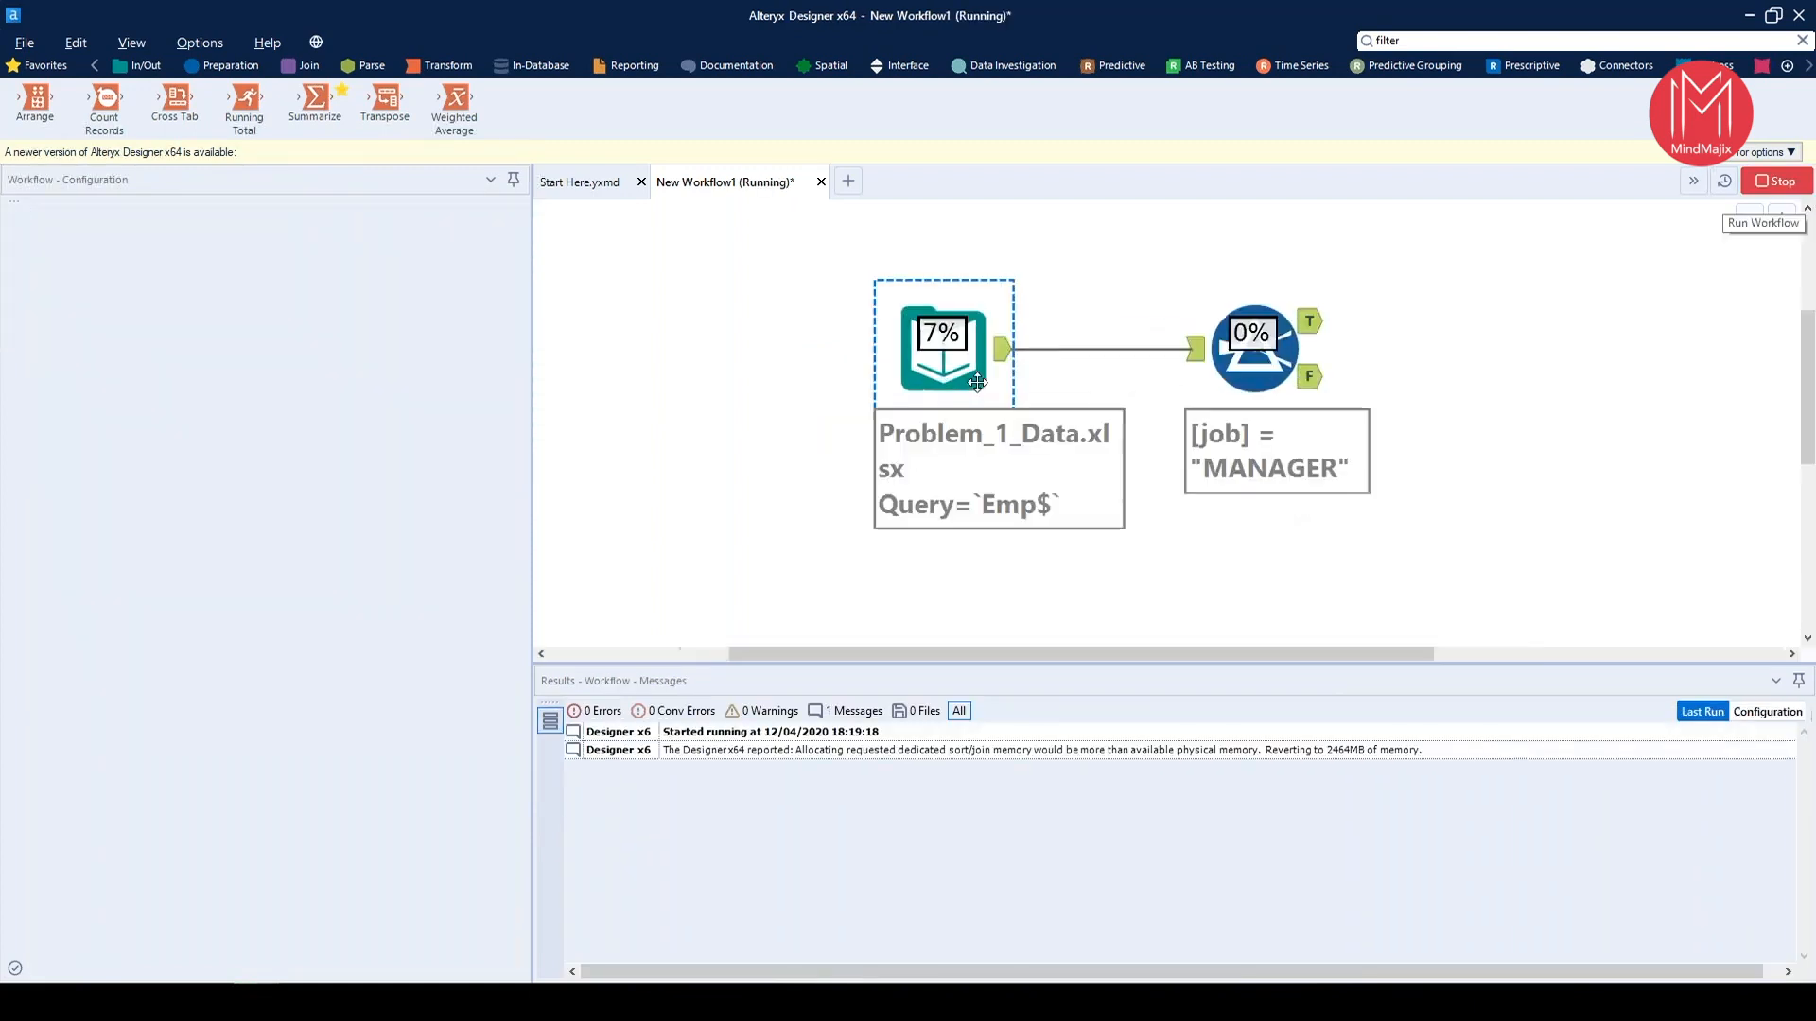
left_click(1312, 322)
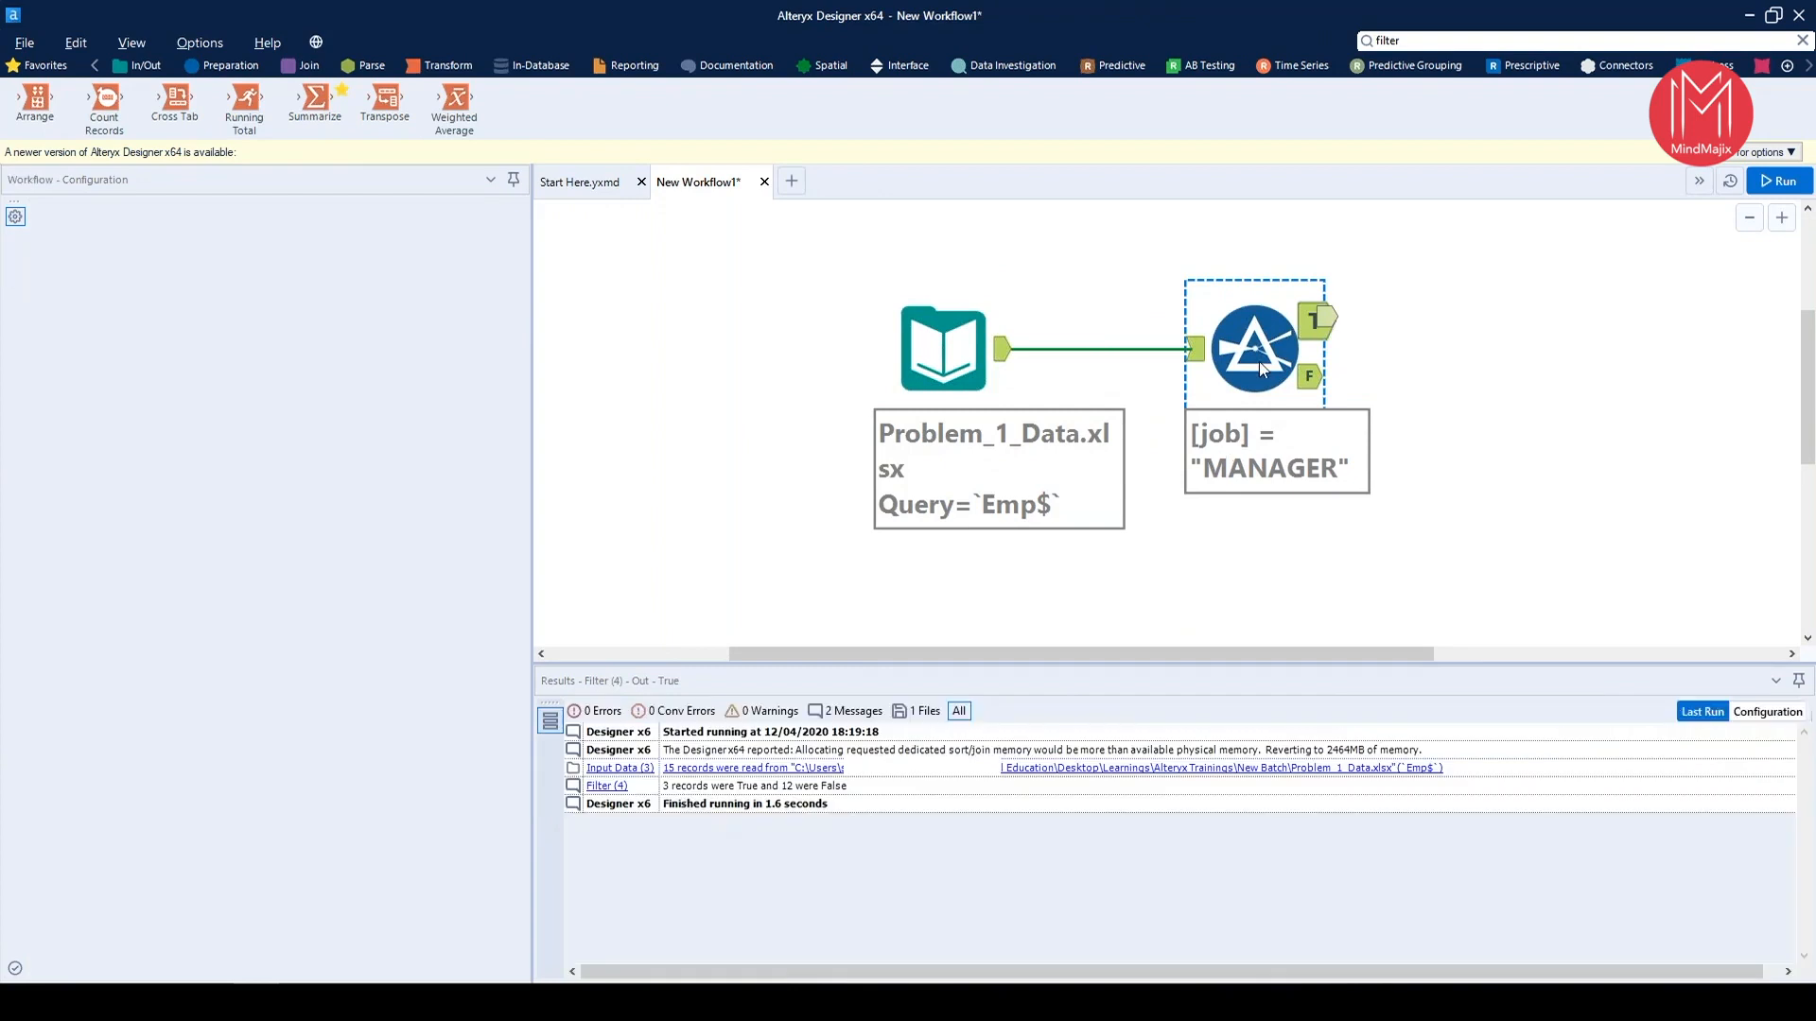
left_click(1315, 322)
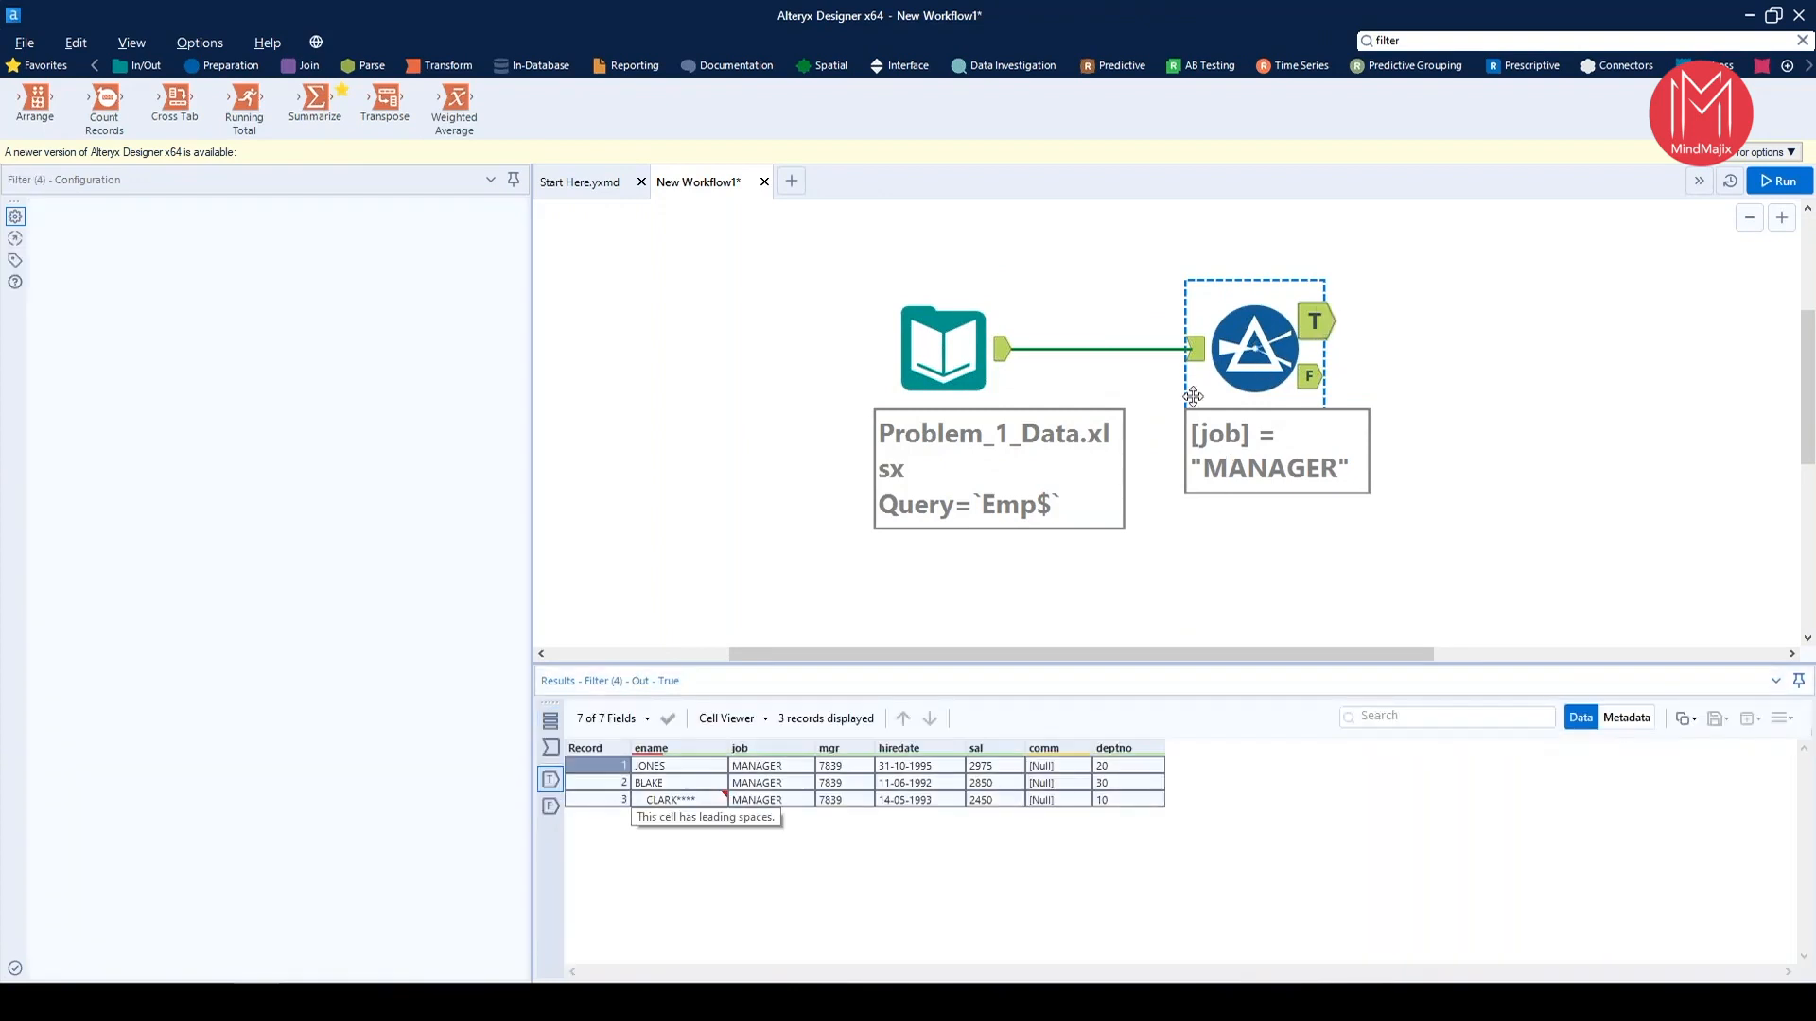
left_click(1309, 376)
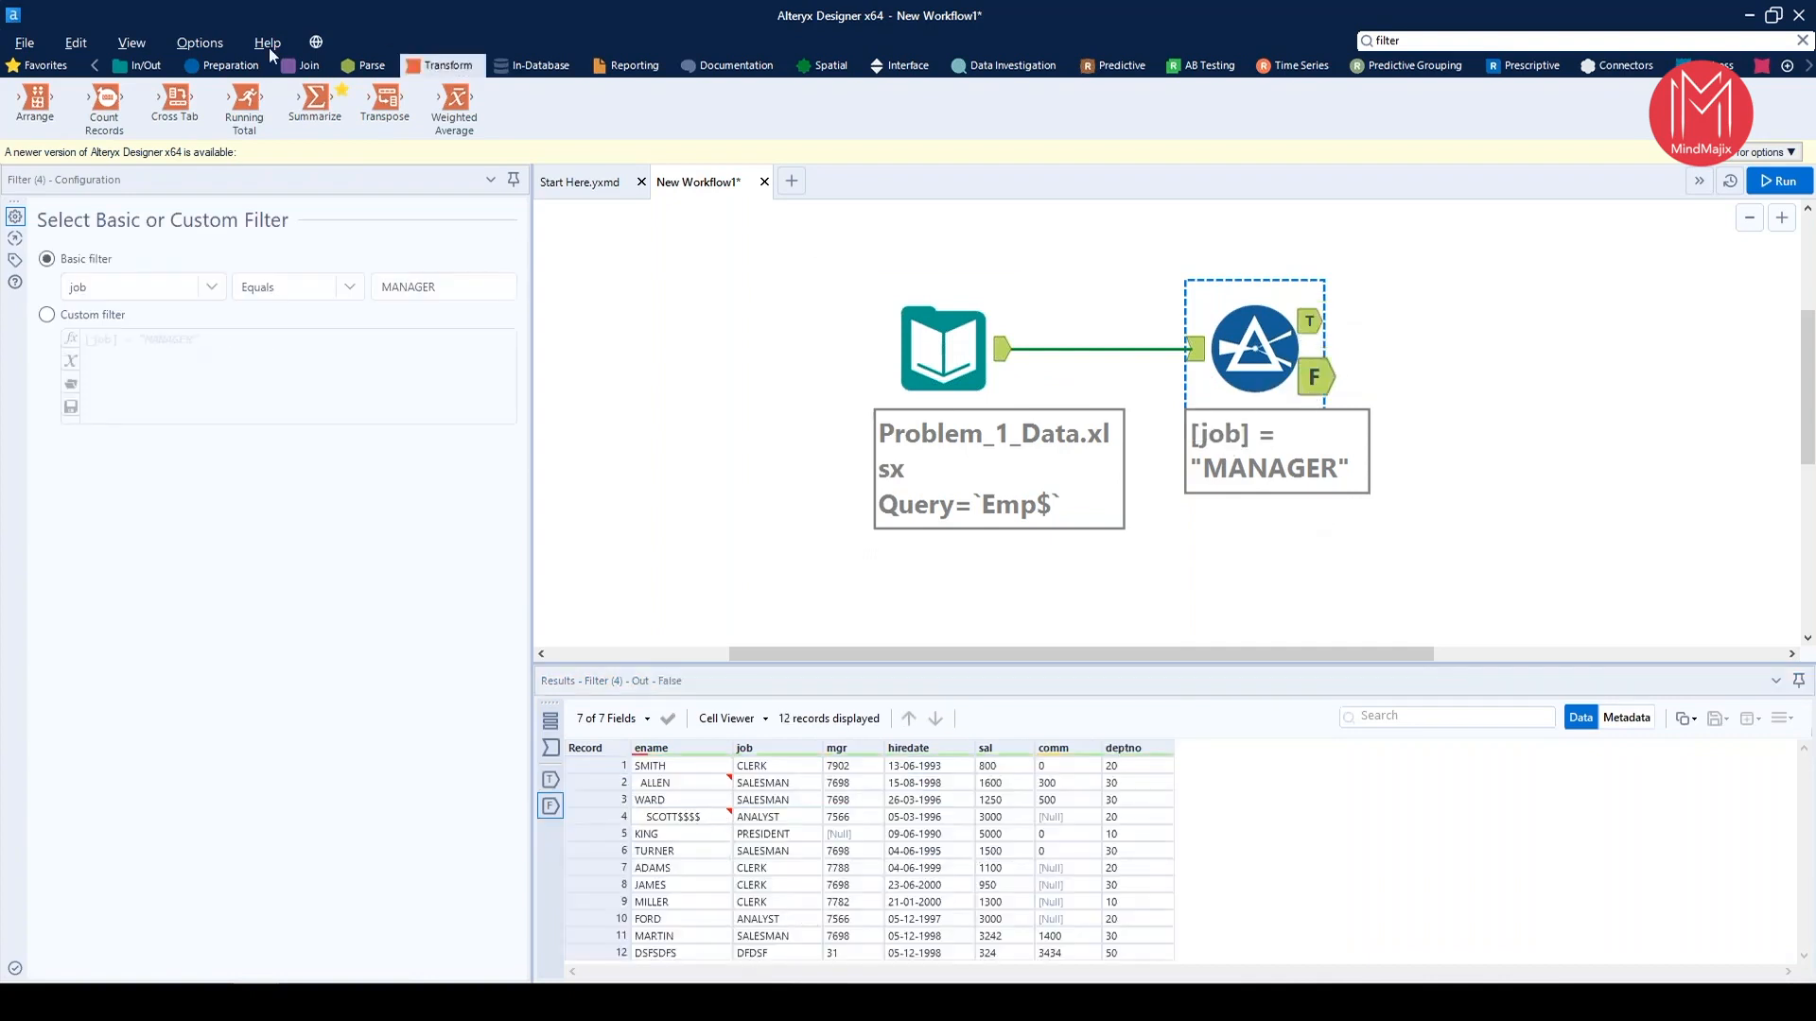
Add an Output Data tool connected to the Filter's True output
left_click_drag(388, 120, 1496, 330)
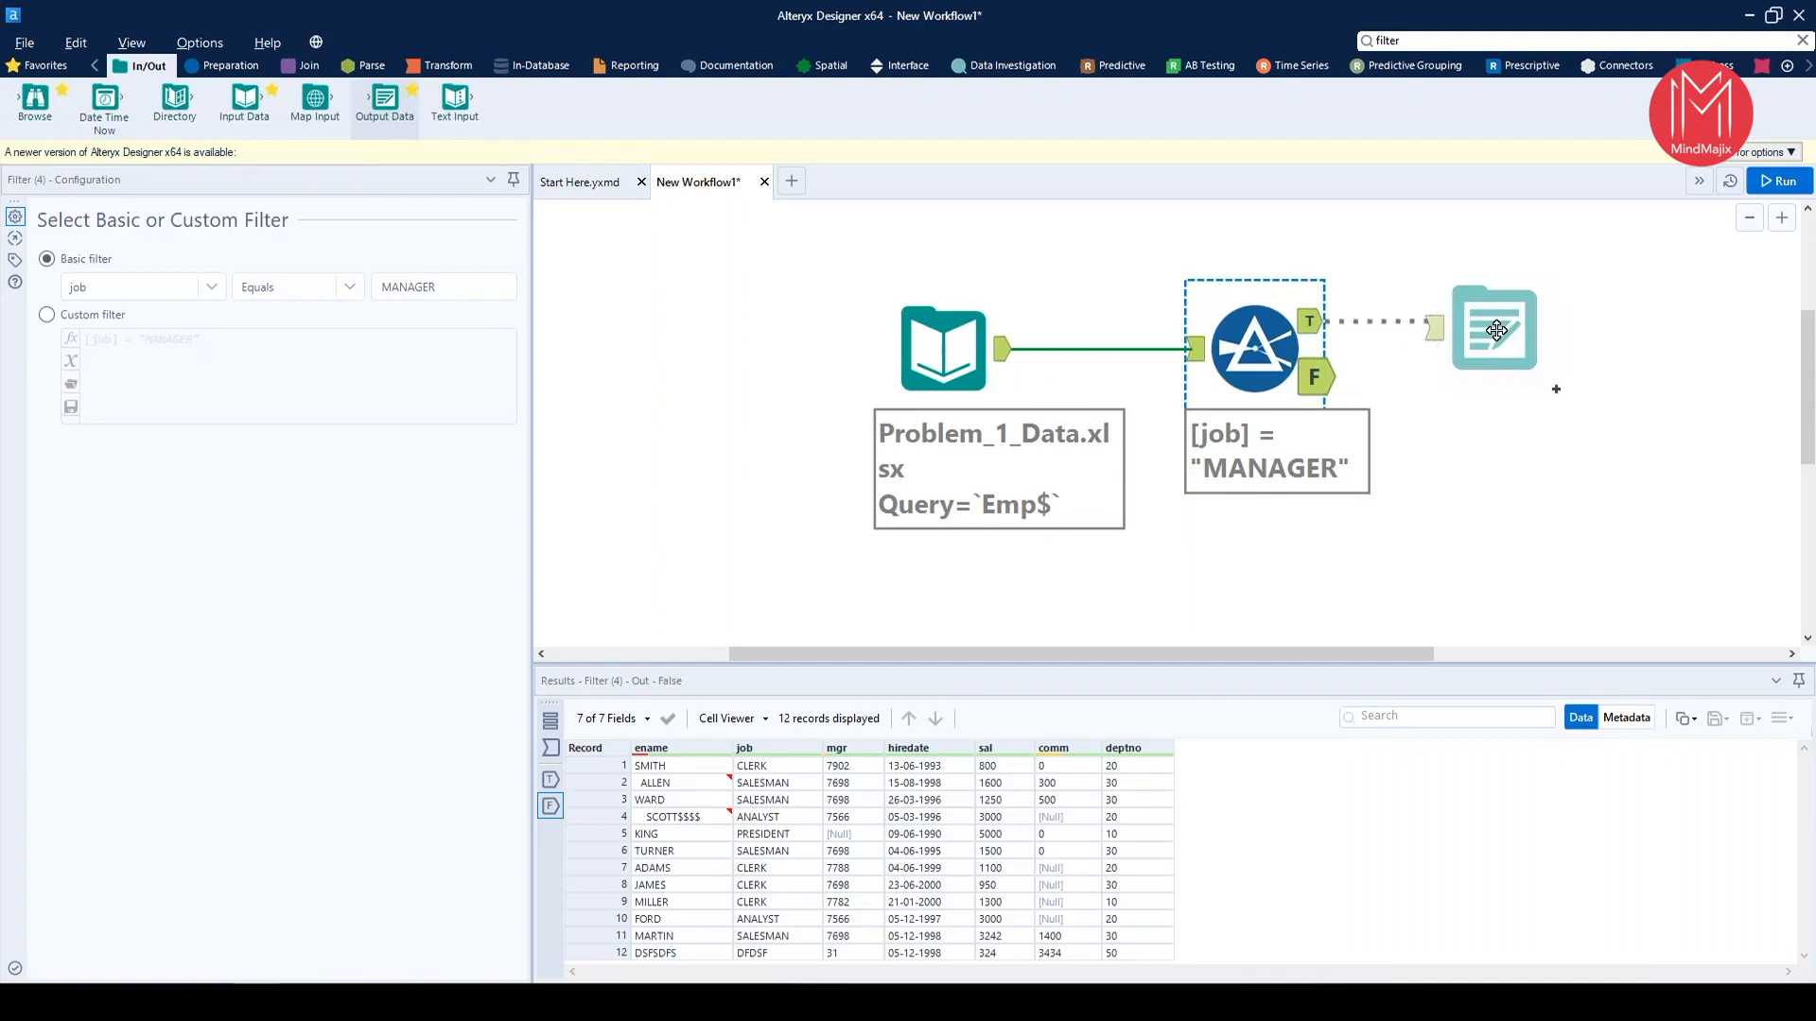
mouse_move(1496, 330)
left_mouse_down()
mouse_move(1509, 392)
mouse_move(1485, 320)
left_mouse_up()
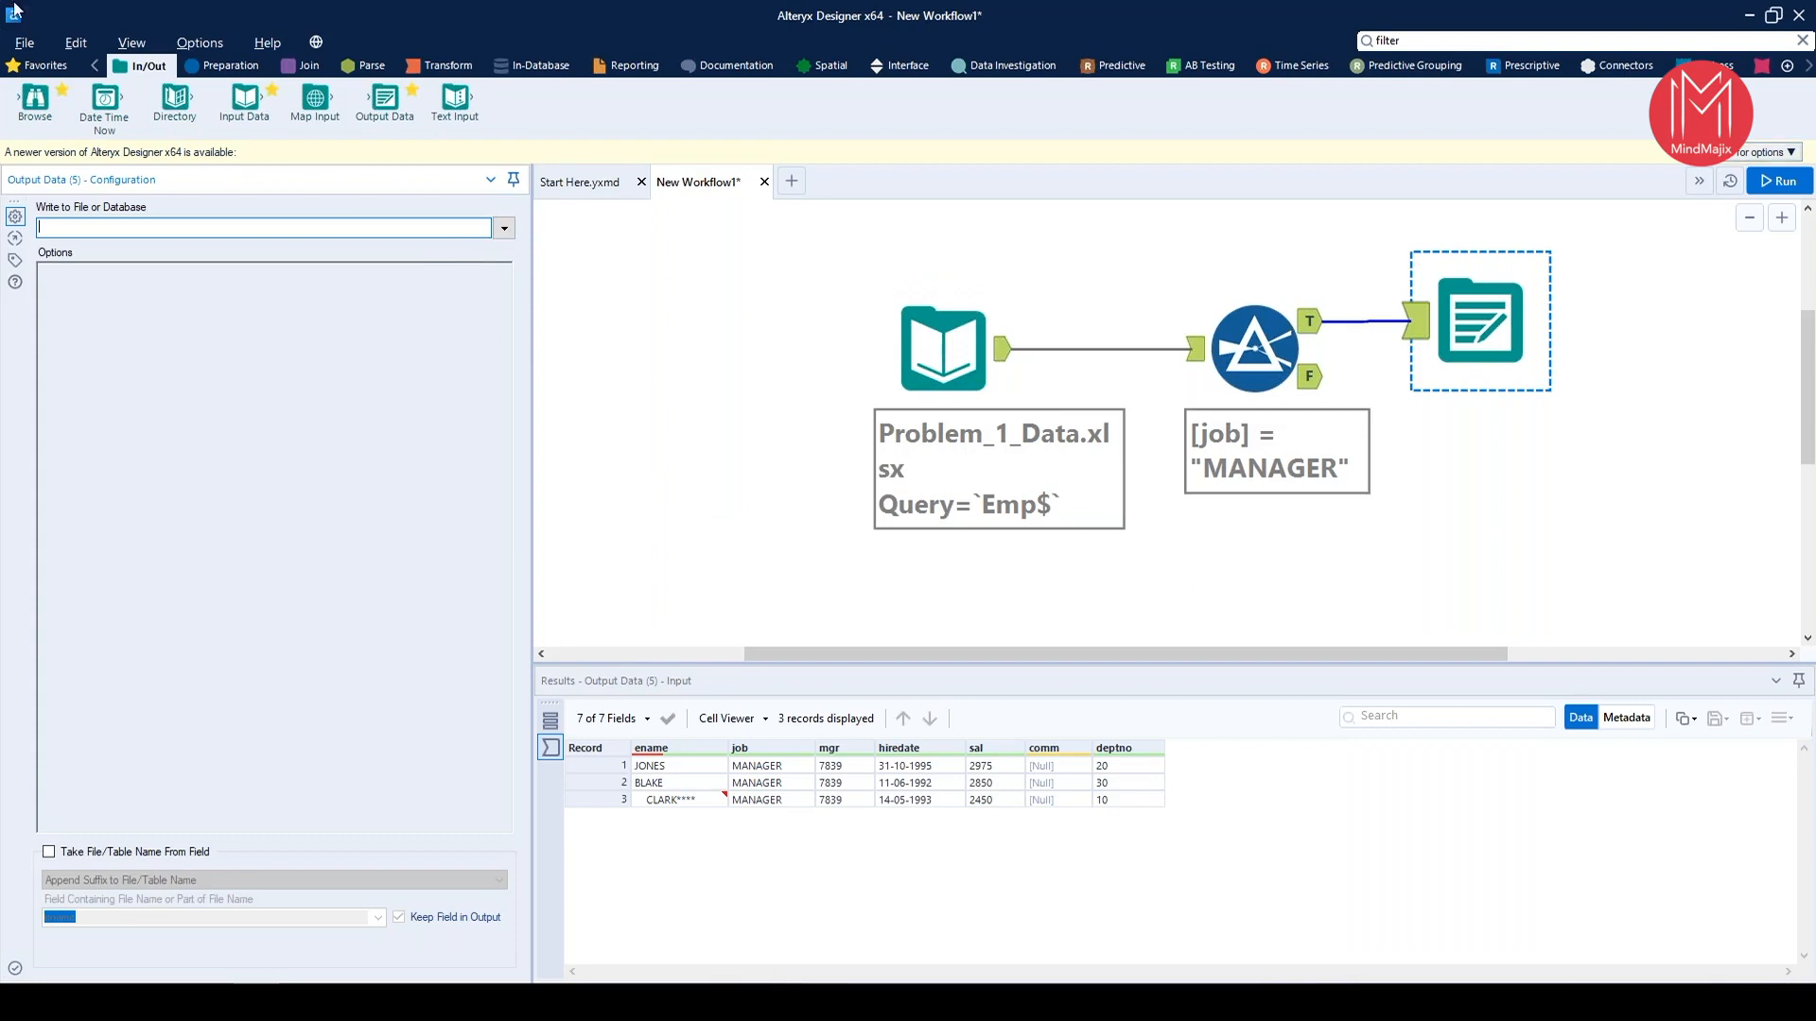
Examine the workflow's Save As destinations, including Private Gallery and Public Gallery, without saving
left_click(25, 43)
mouse_move(109, 225)
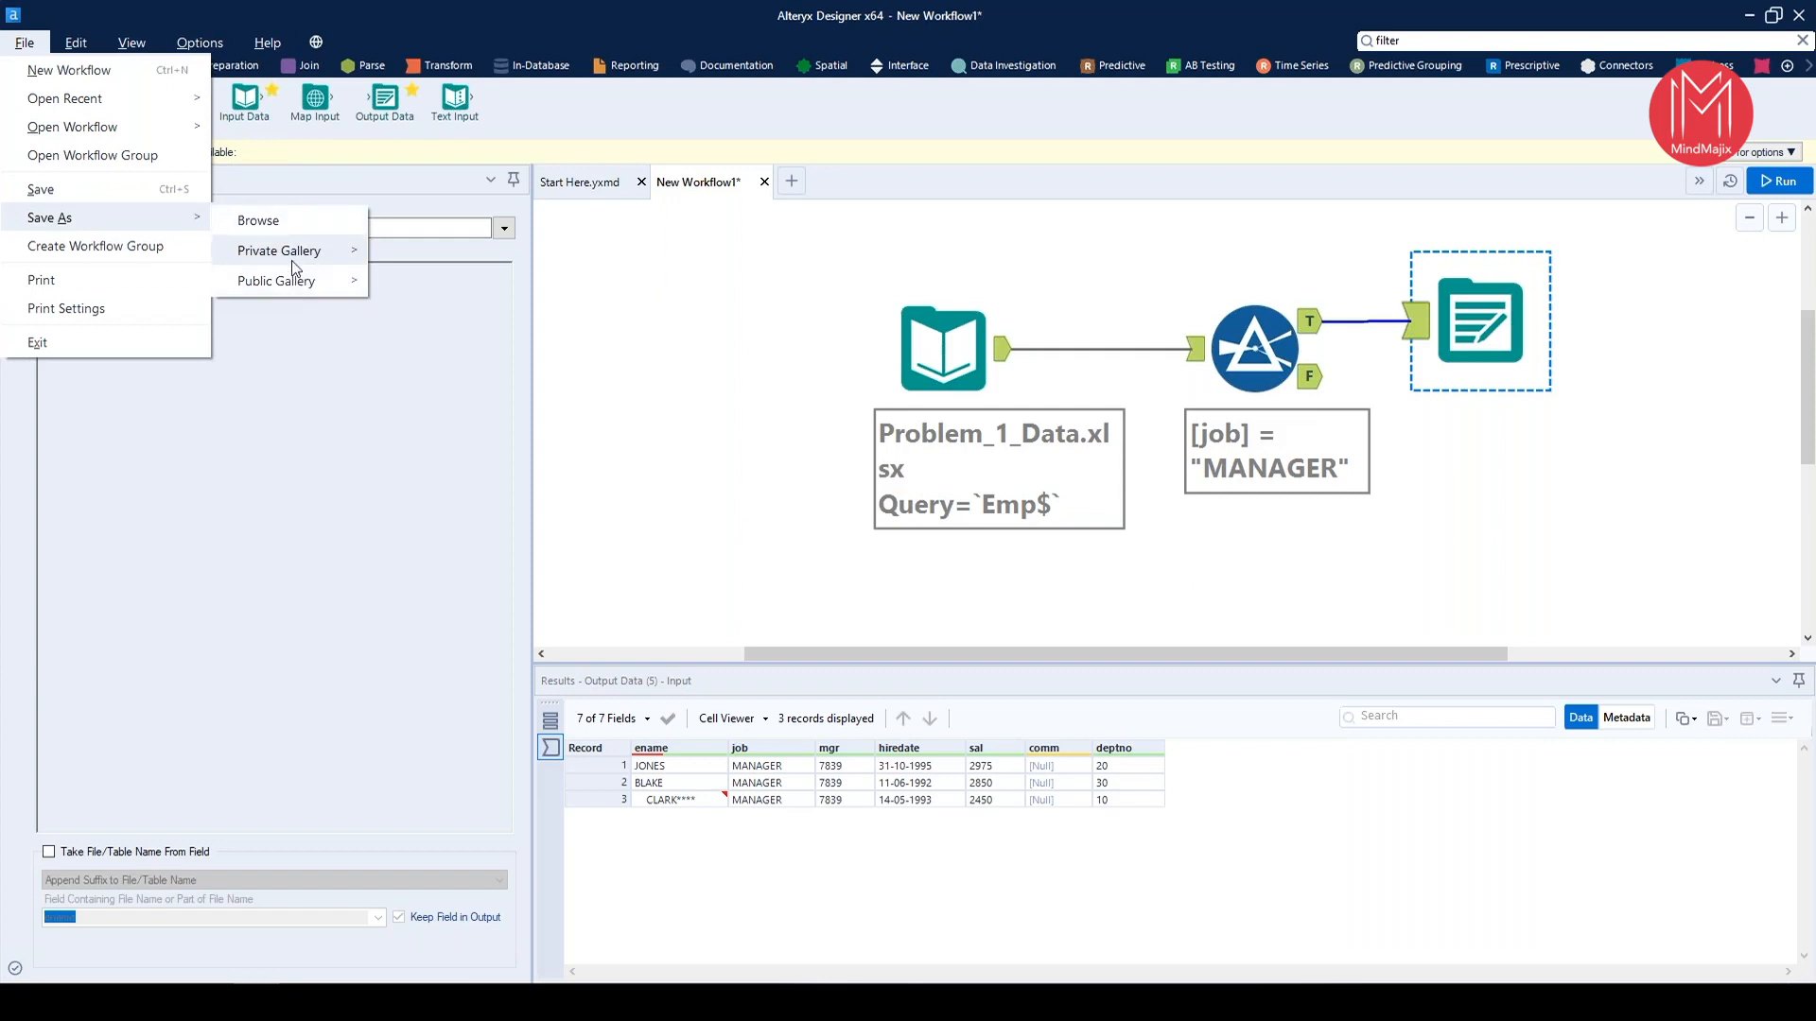
mouse_move(303, 264)
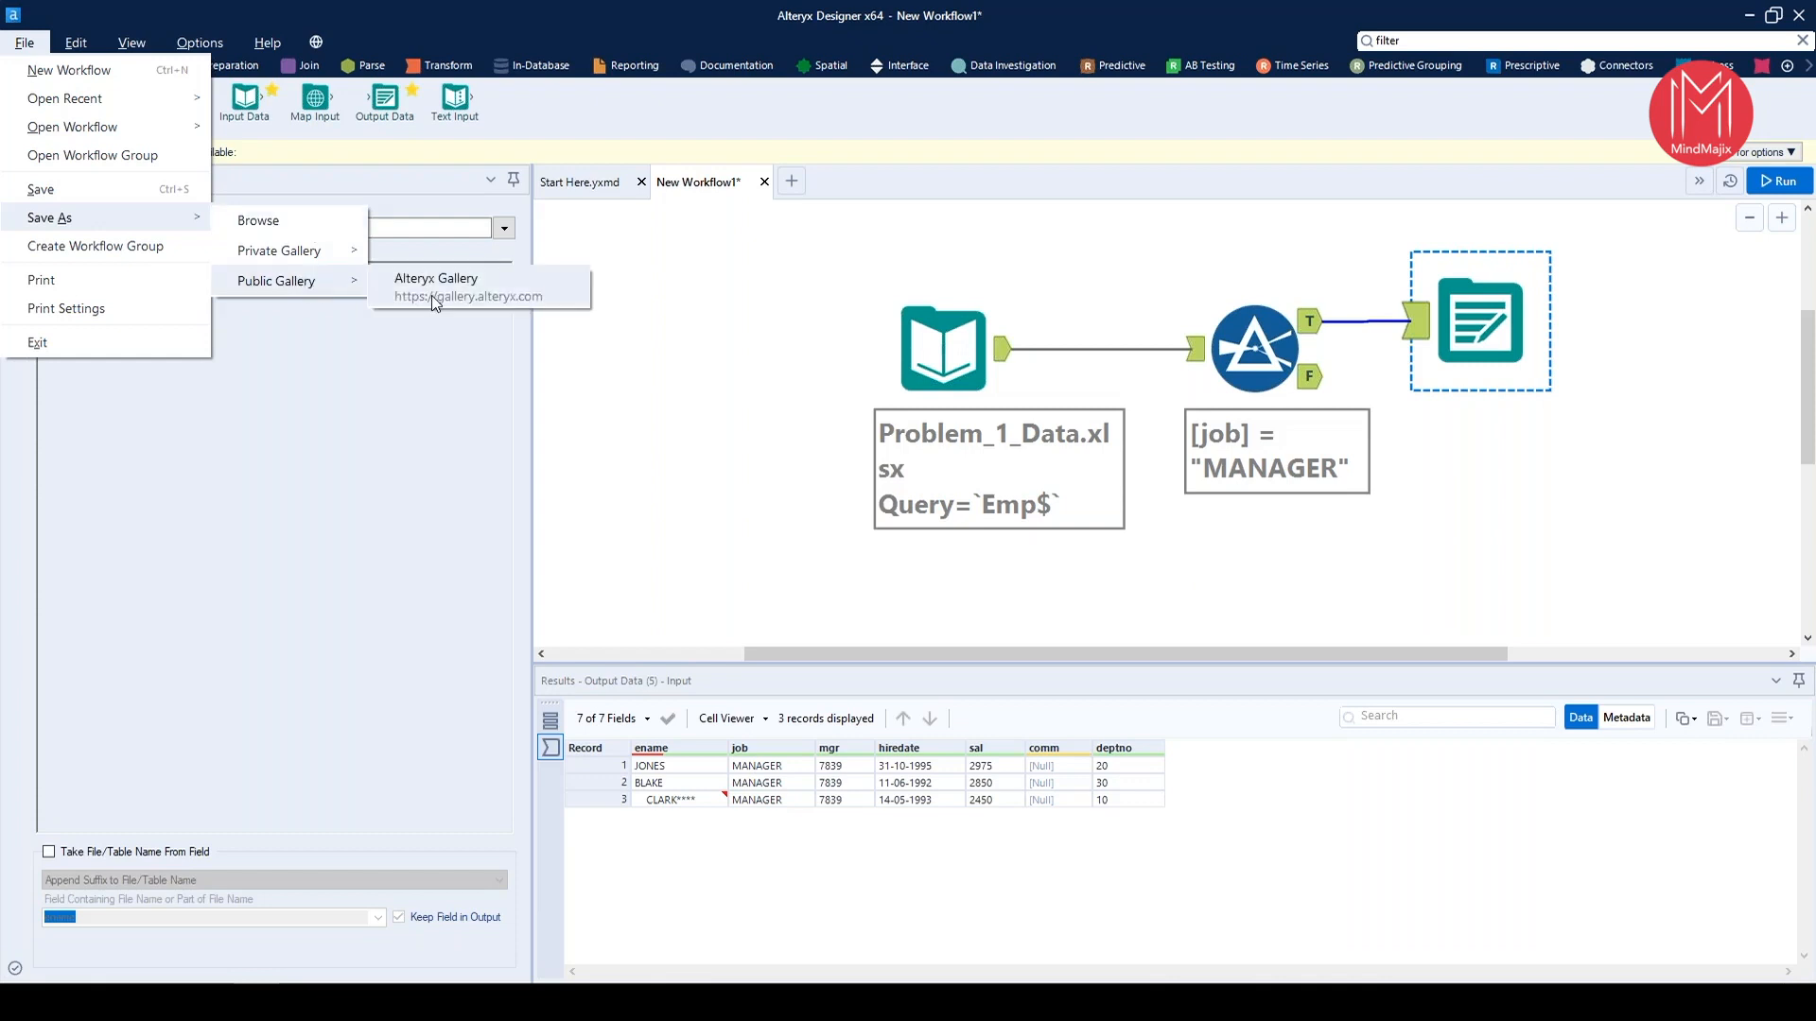
left_click(467, 679)
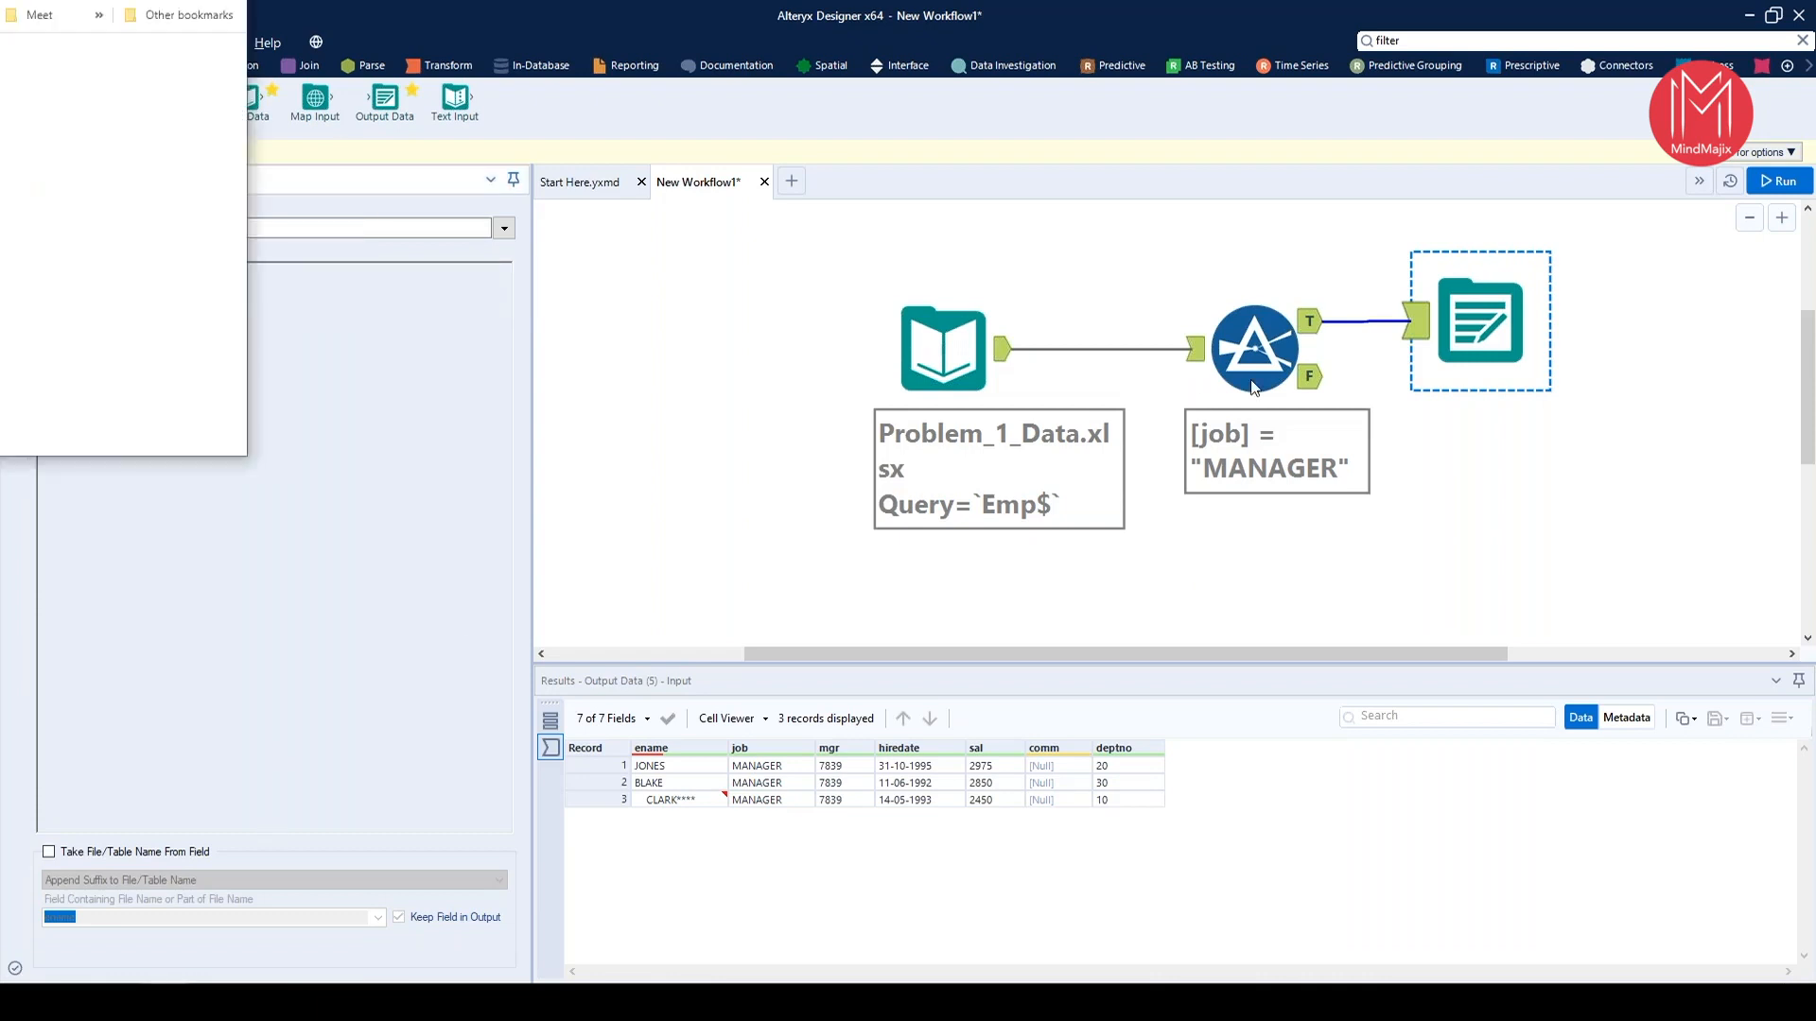
Switch to the Chrome browser and open the public Alteryx Gallery at gallery.alteryx.com
type("web")
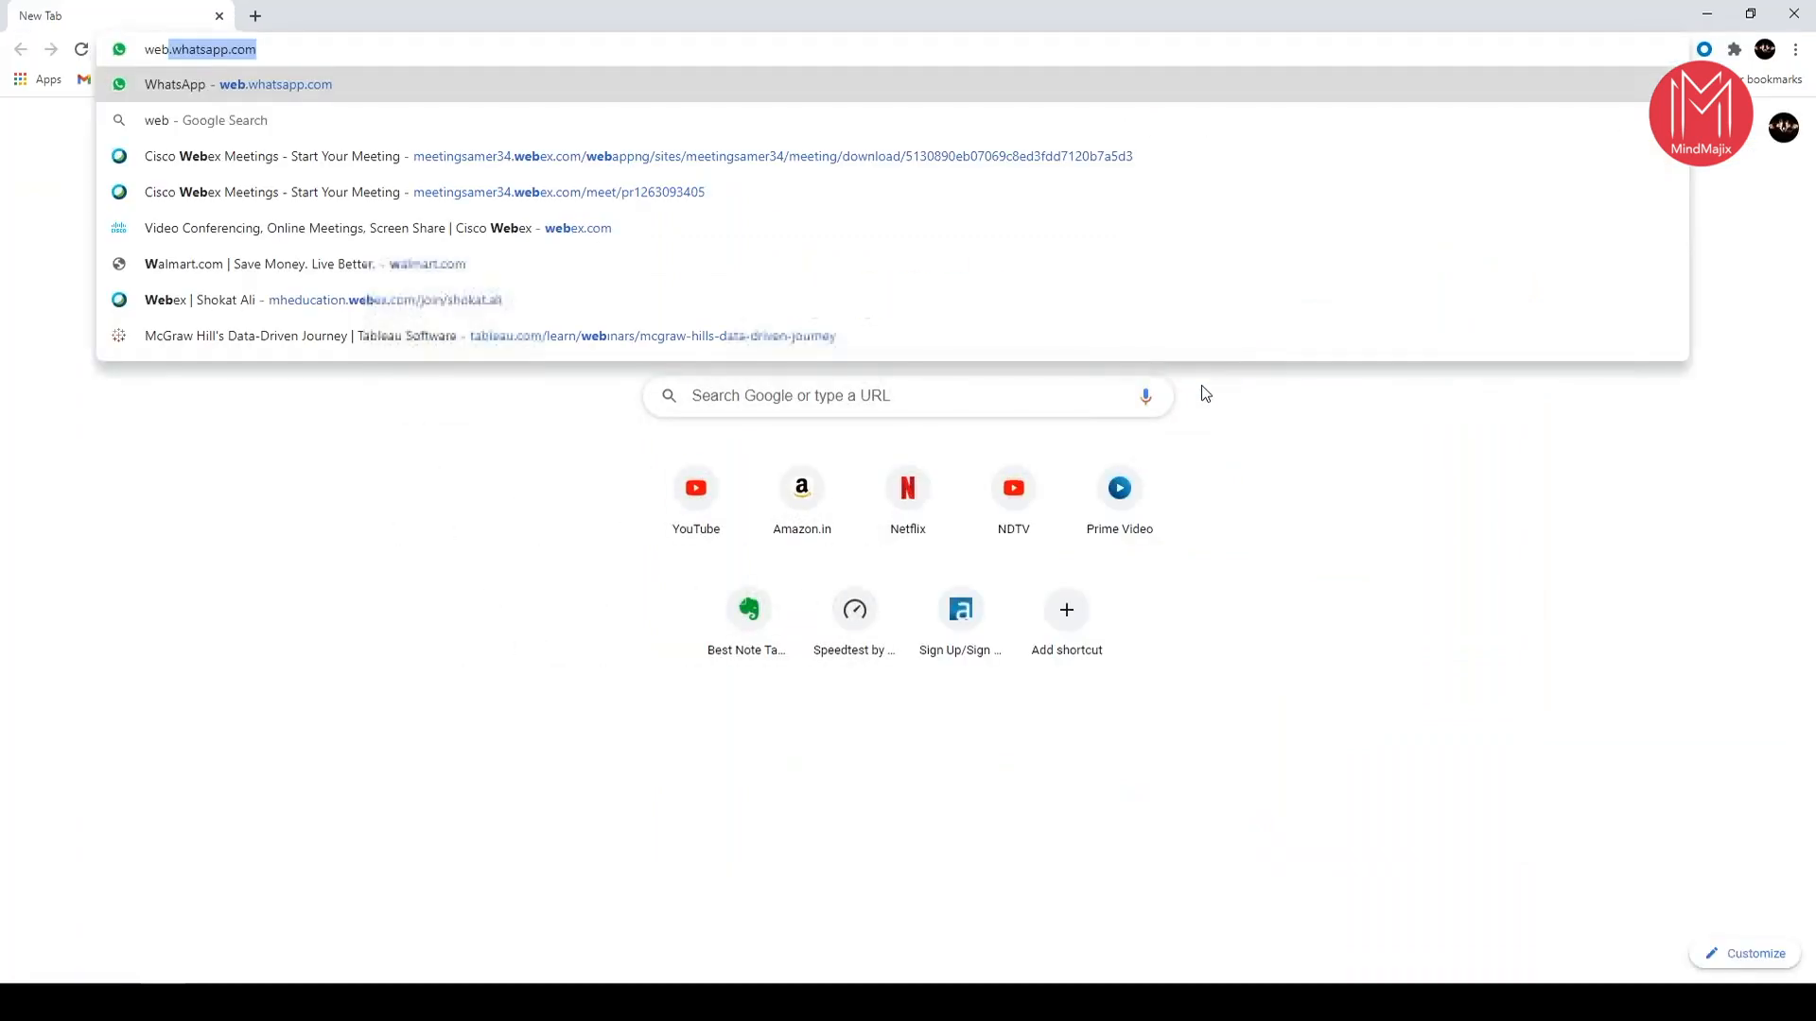
key("BackSpace")
key("BackSpace")
key("BackSpace")
key("BackSpace")
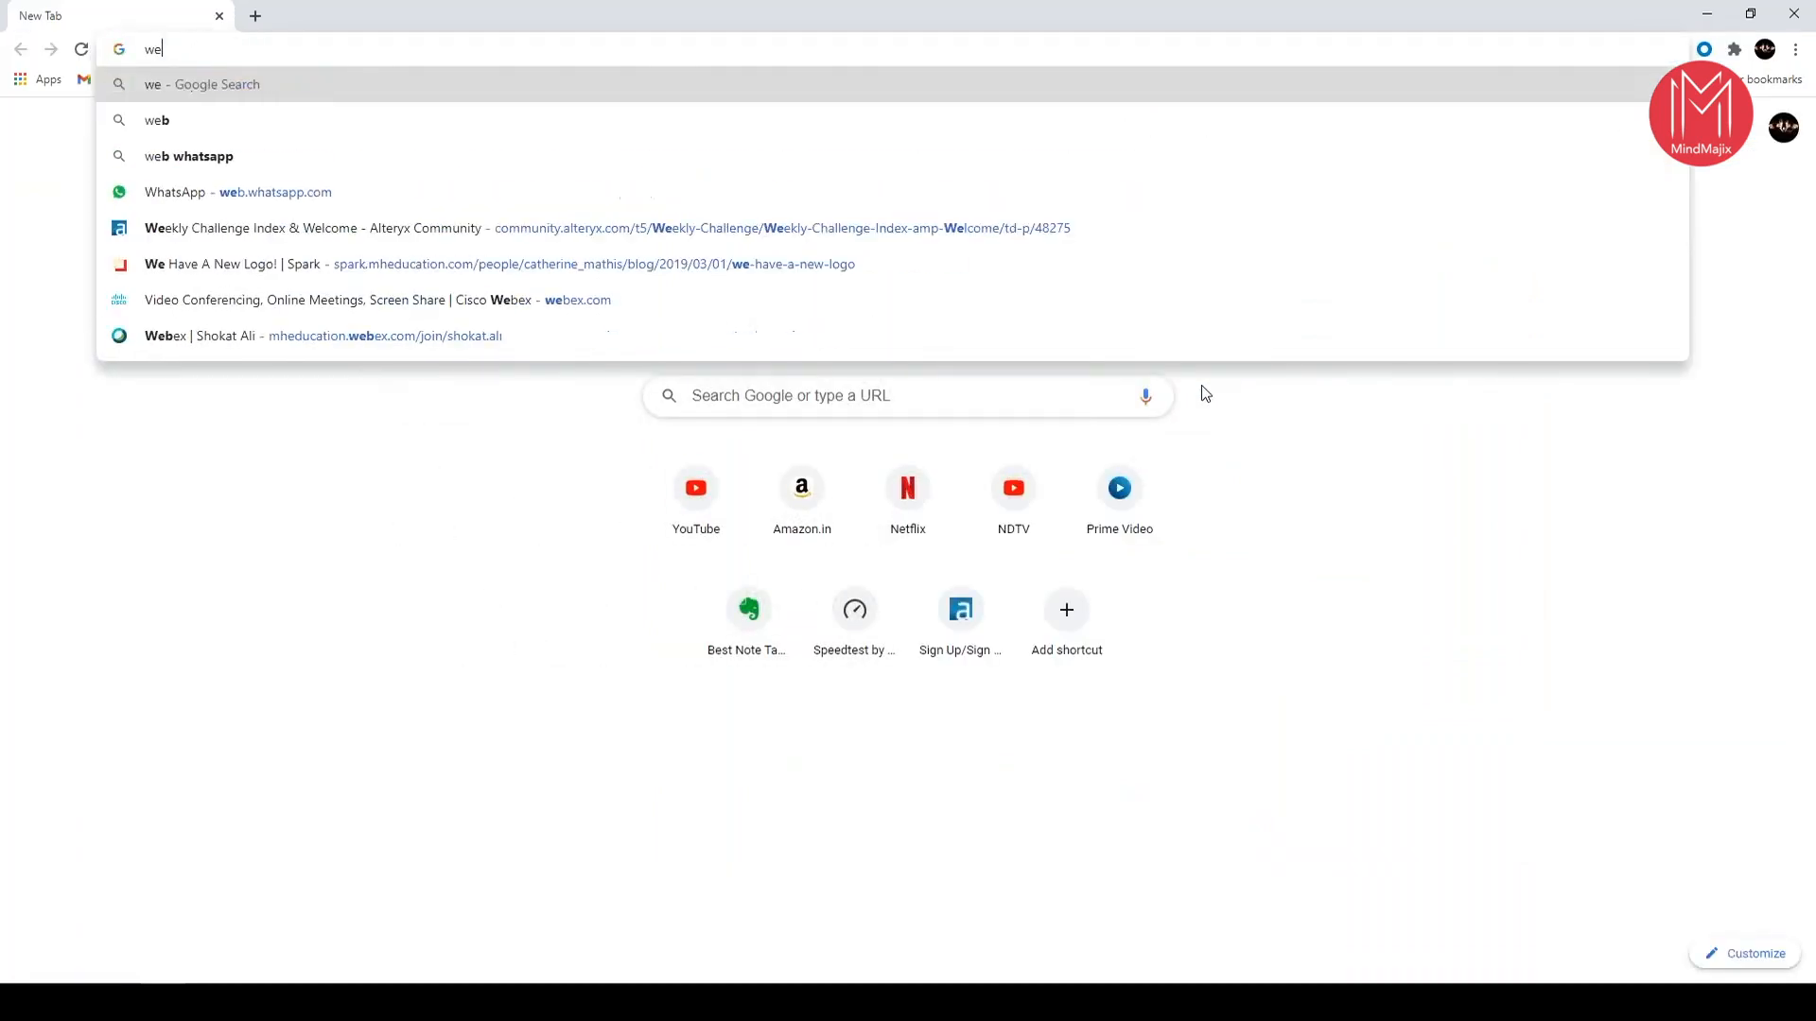
type("gall")
key("Return")
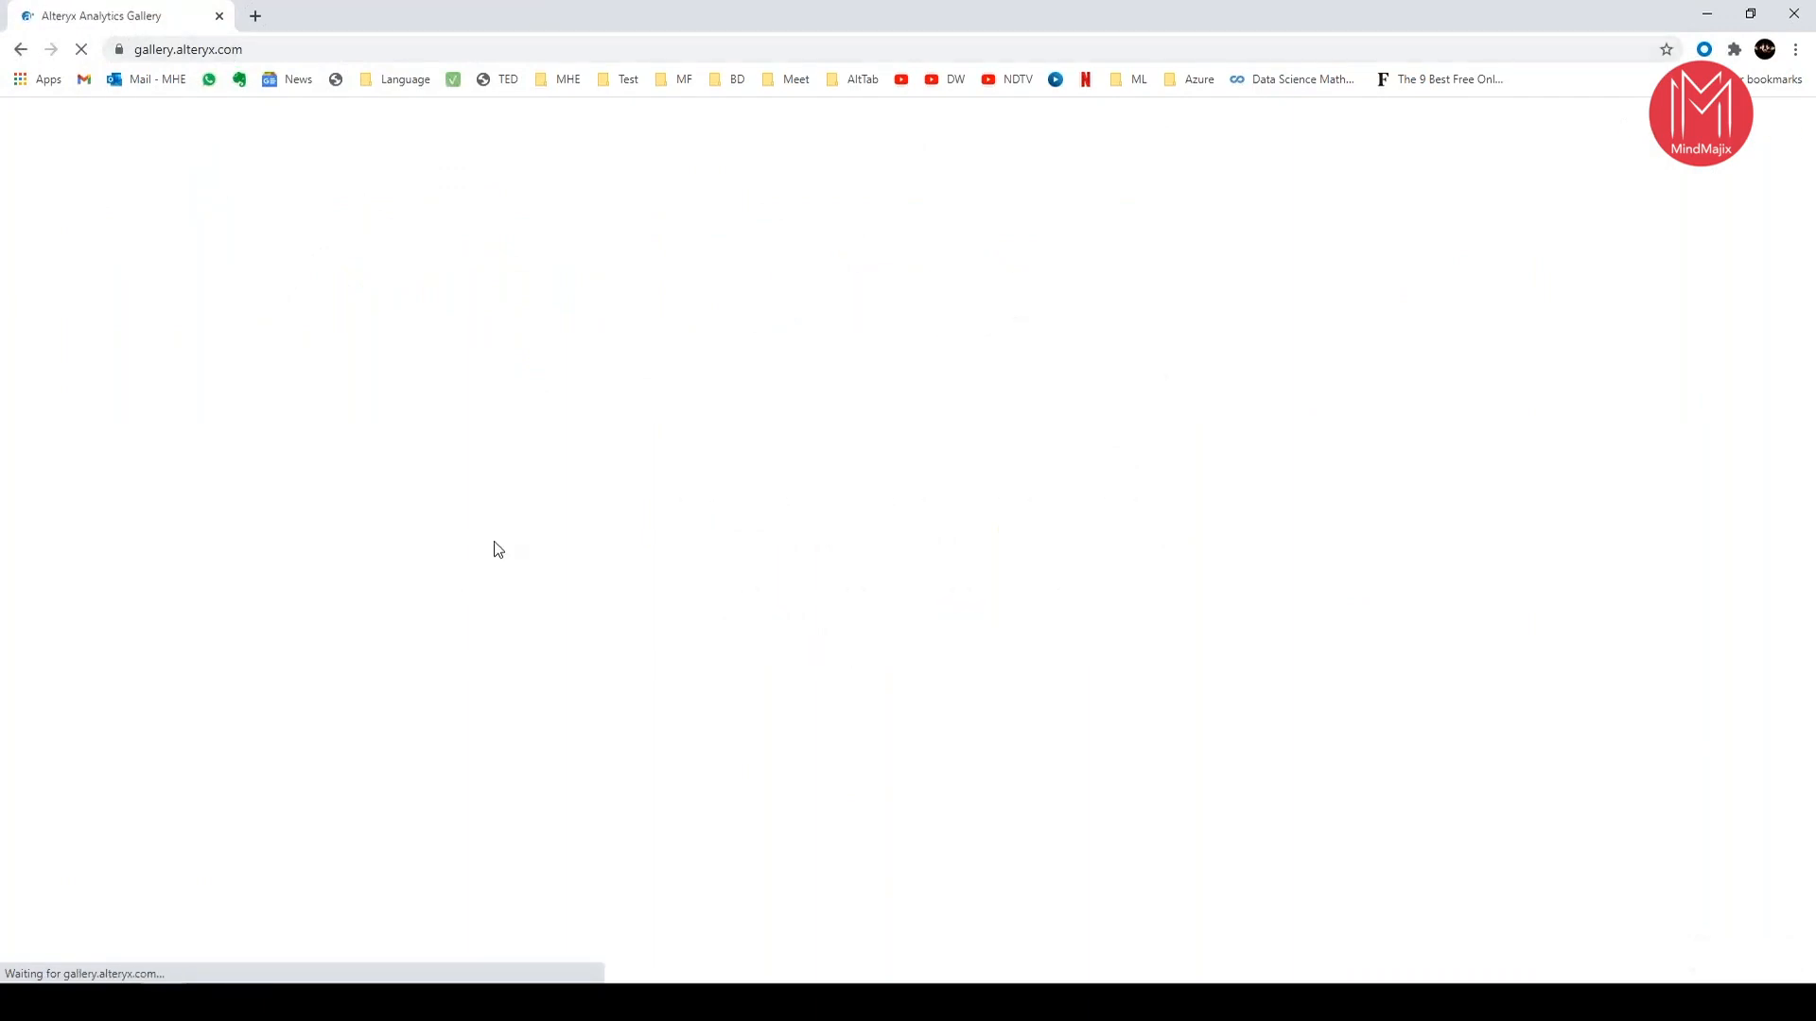
left_click(186, 53)
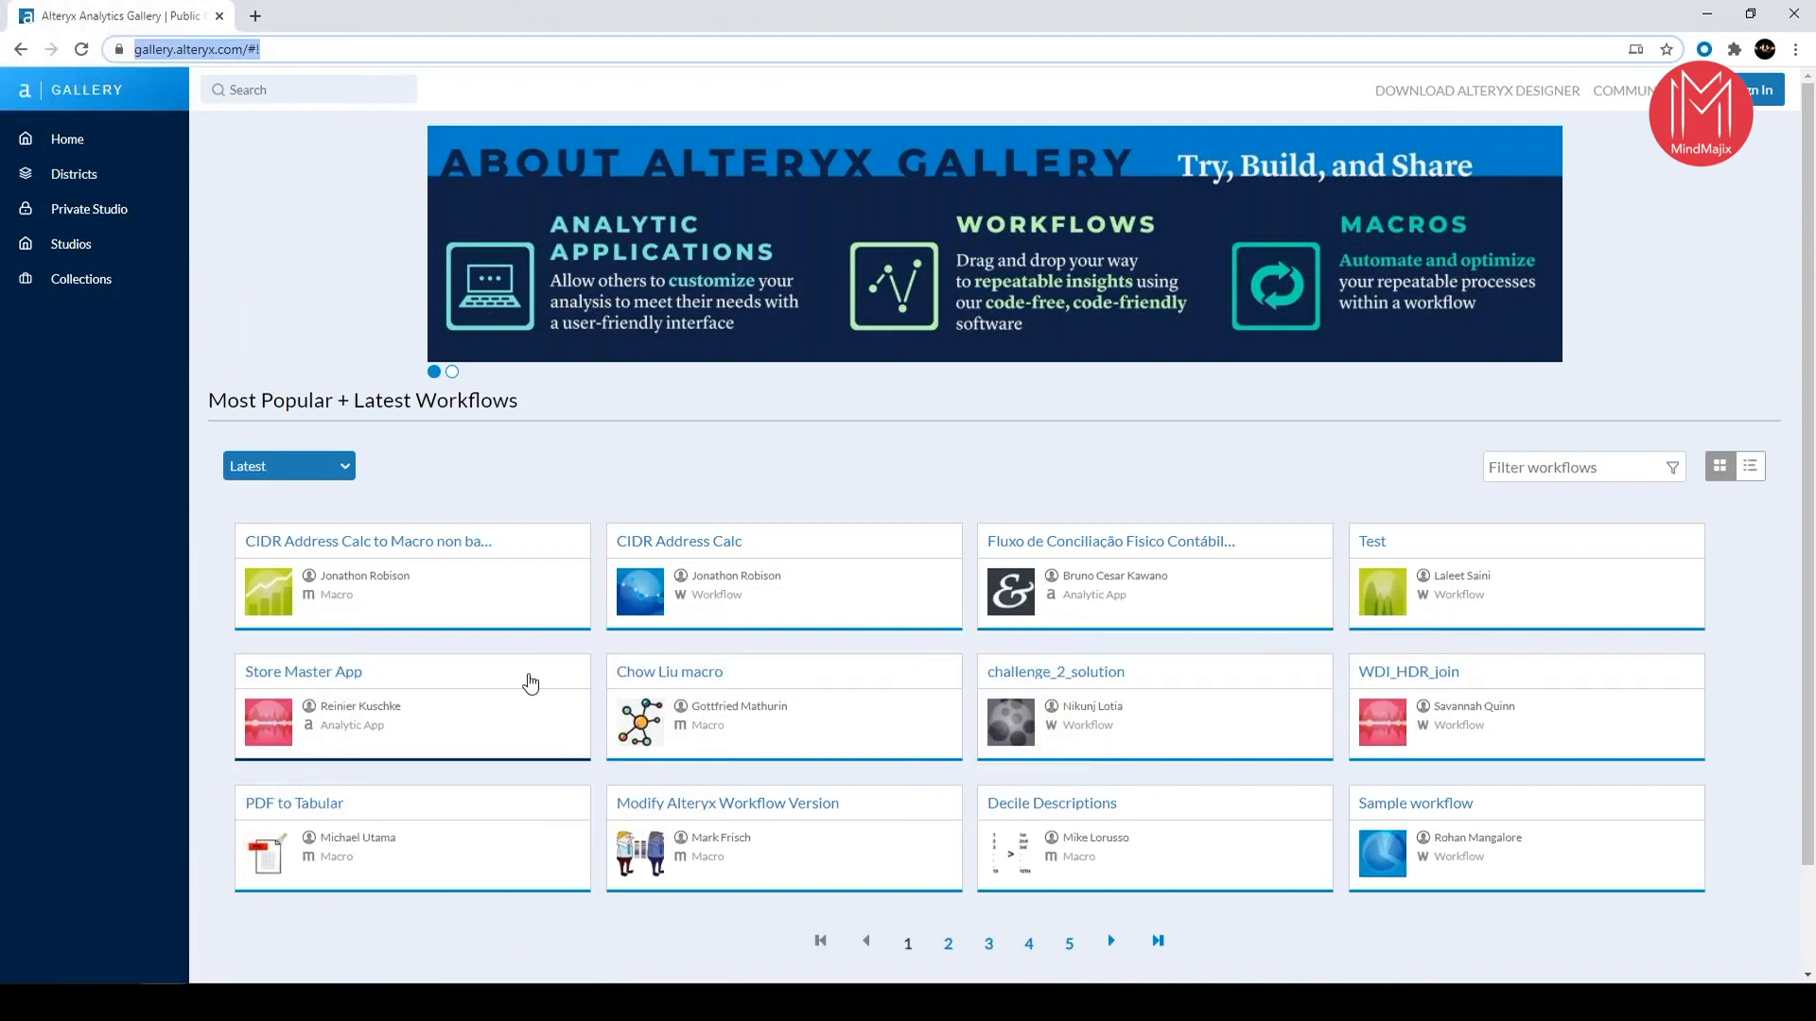
View page 2 of the Gallery's latest workflows, filter them by "outlook", and return to Alteryx Designer
scroll(531, 683, "down", 1)
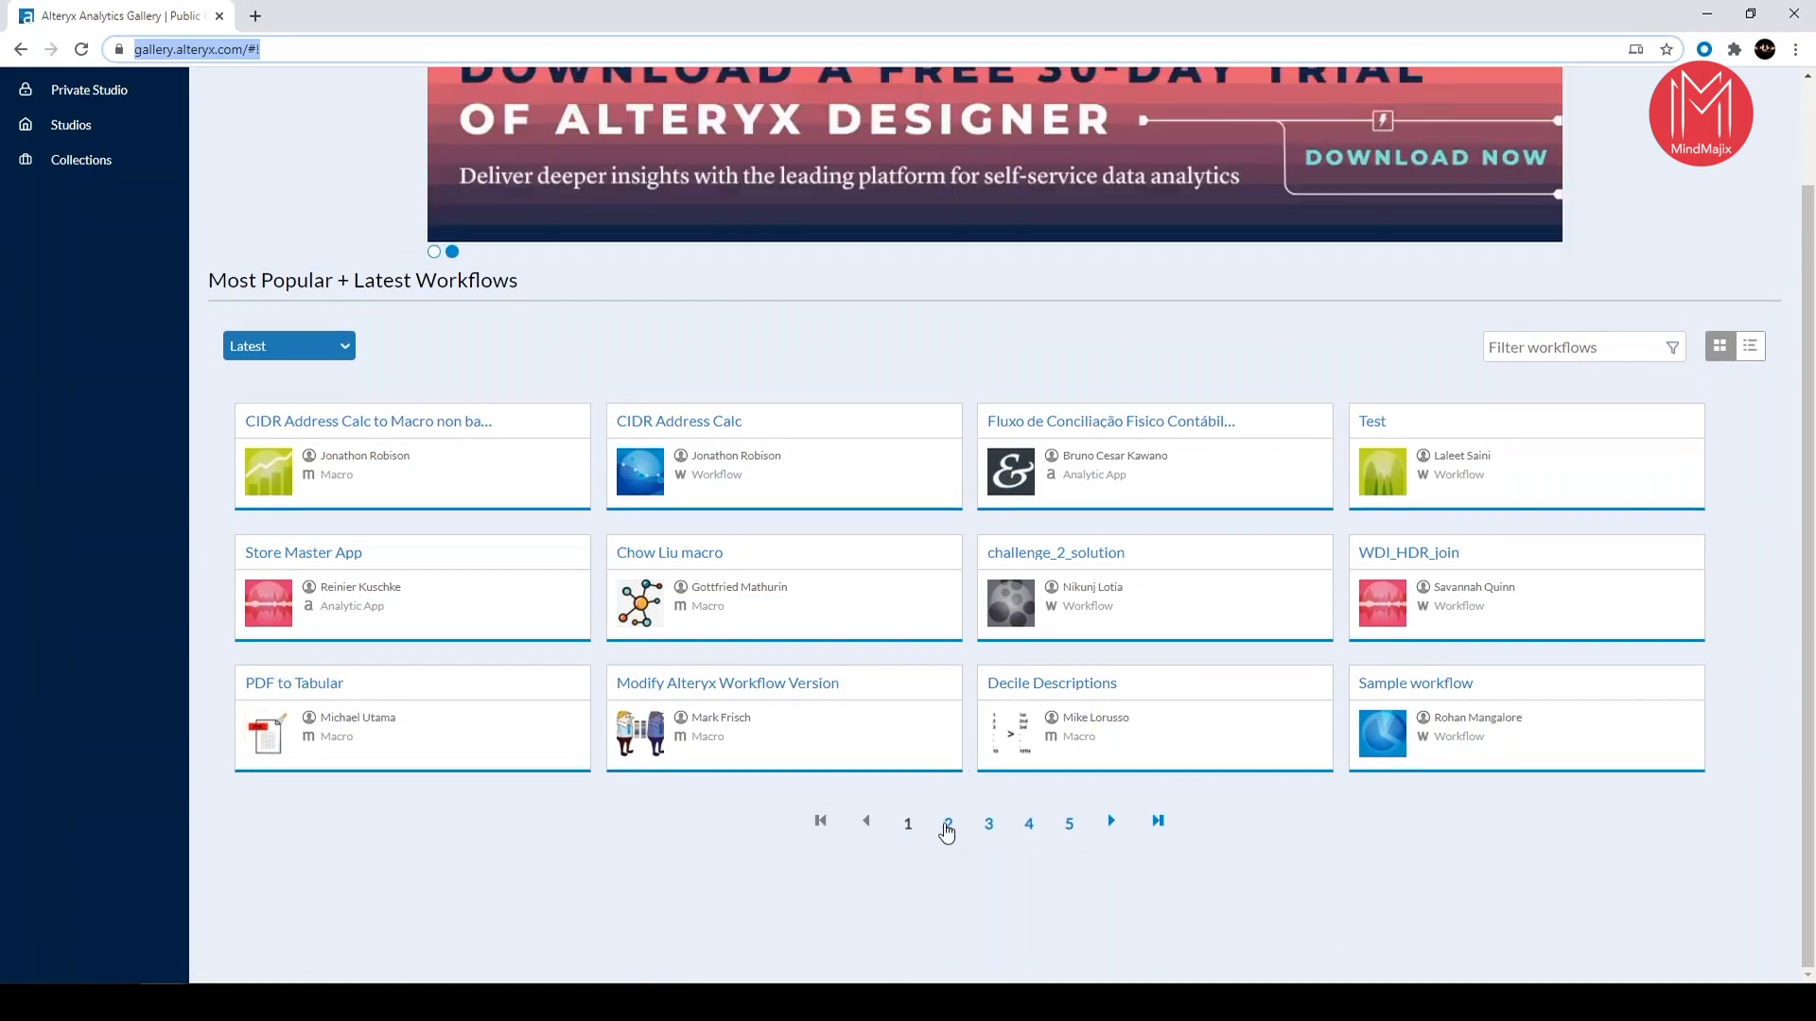
left_click(947, 824)
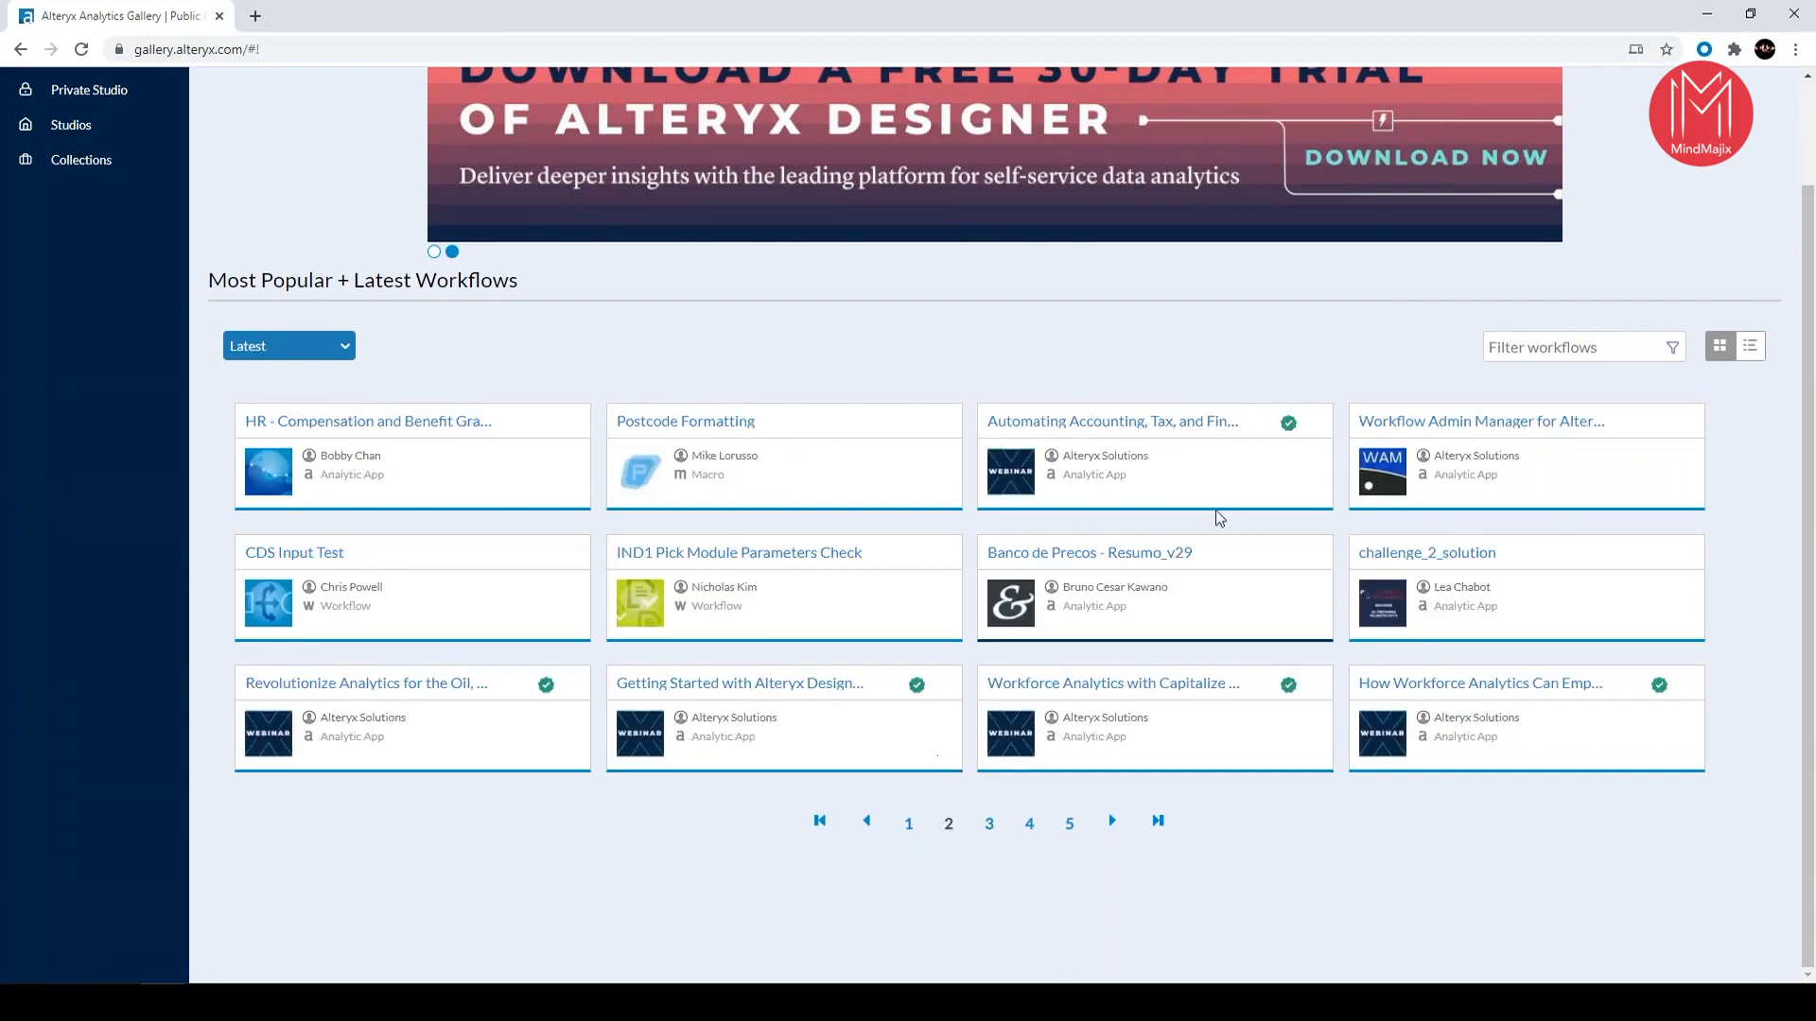
type("outlook")
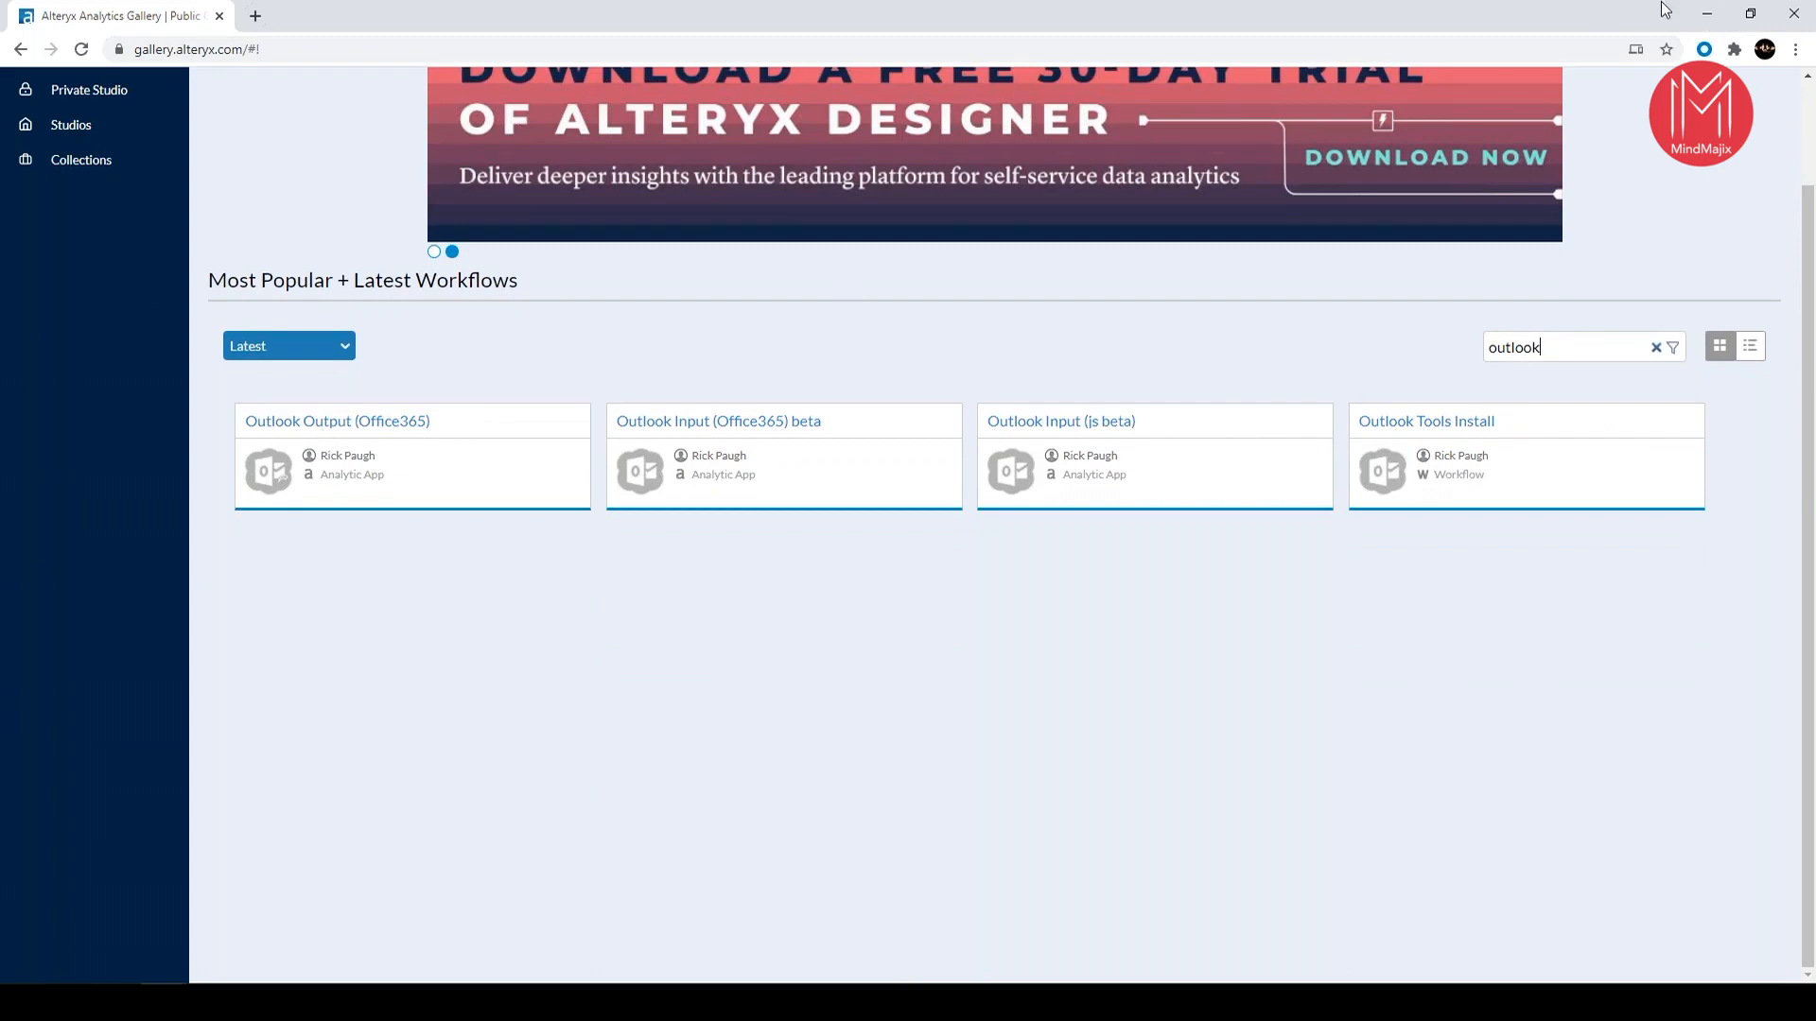
left_click(1707, 17)
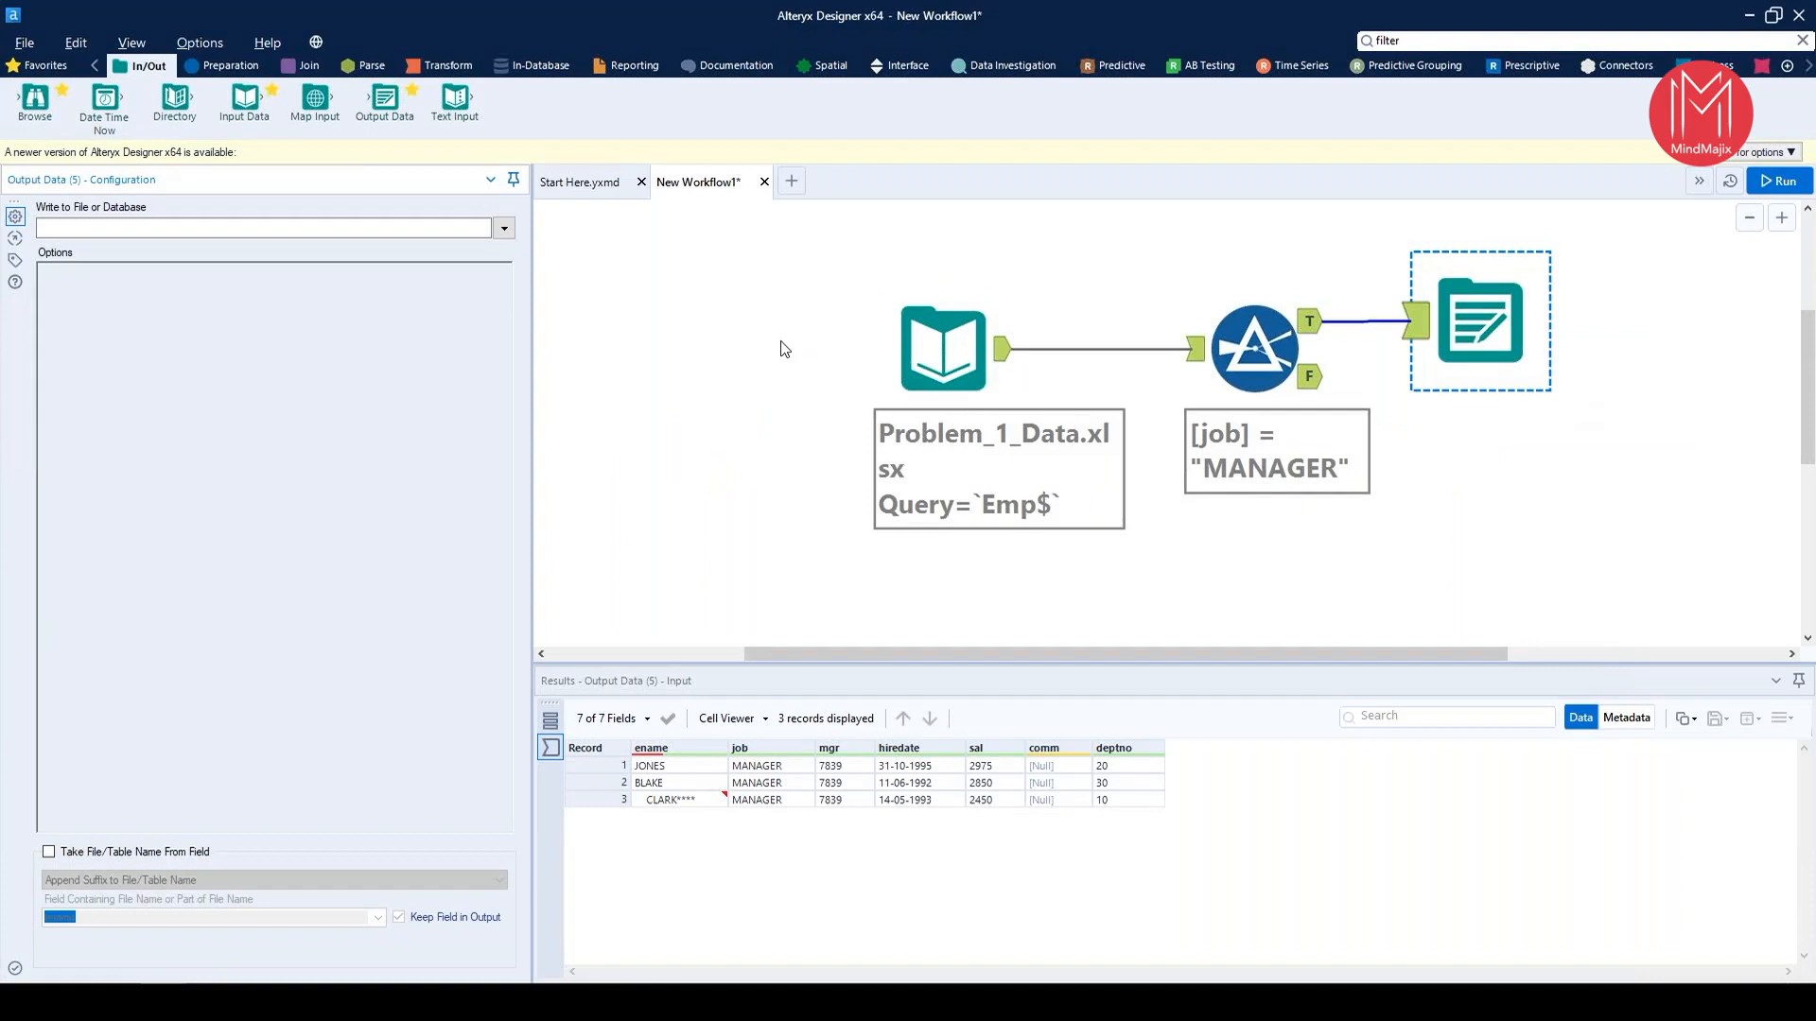